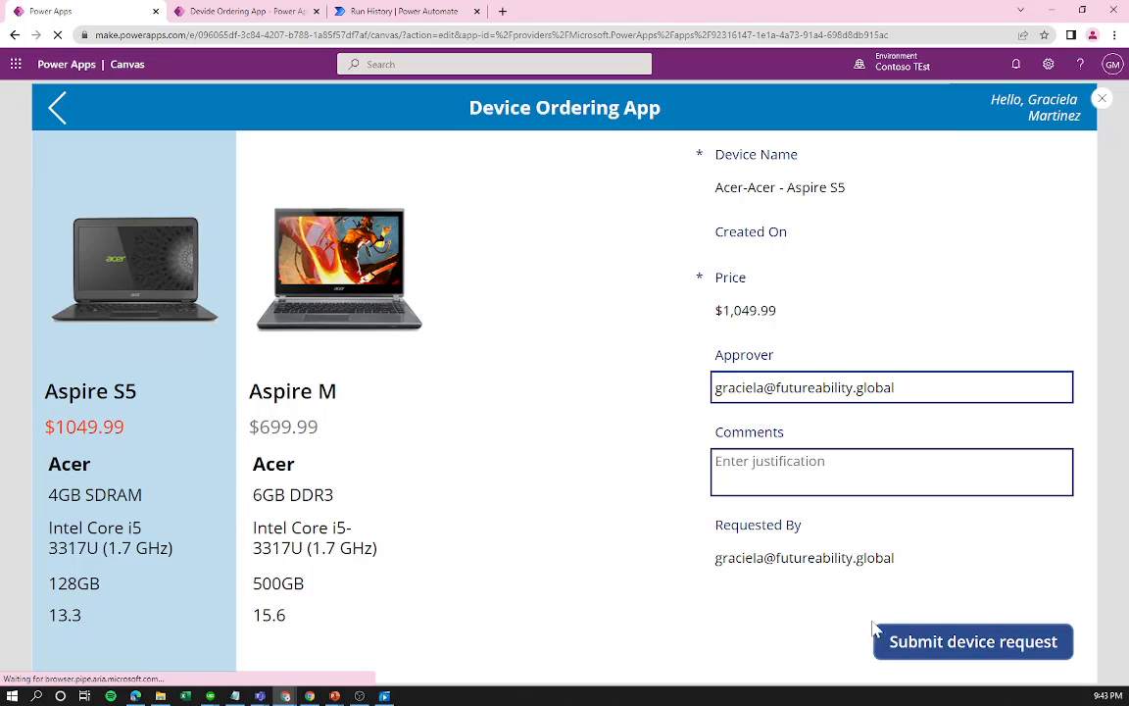
Submit the device request for the Acer Aspire S5 and check the completion screen.
{"action": "left_click", "coordinate": [953, 654]}
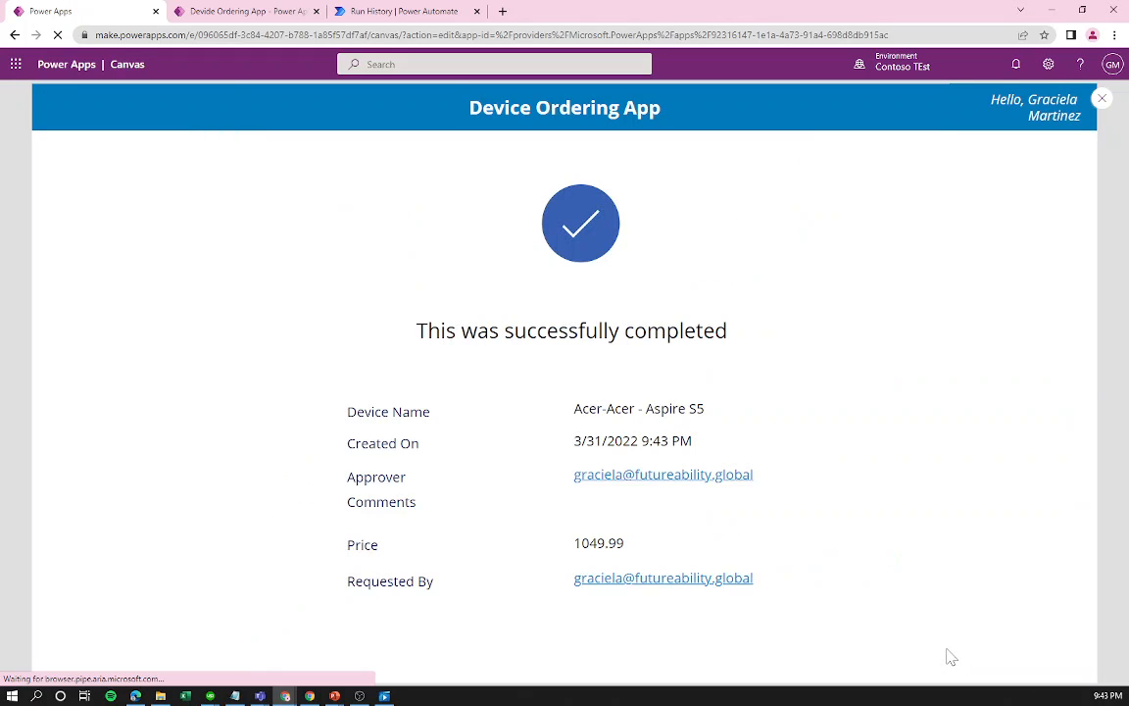
{"action": "left_click_drag", "start_coordinate": [427, 330], "coordinate": [719, 336]}
{"action": "left_click", "coordinate": [718, 336]}
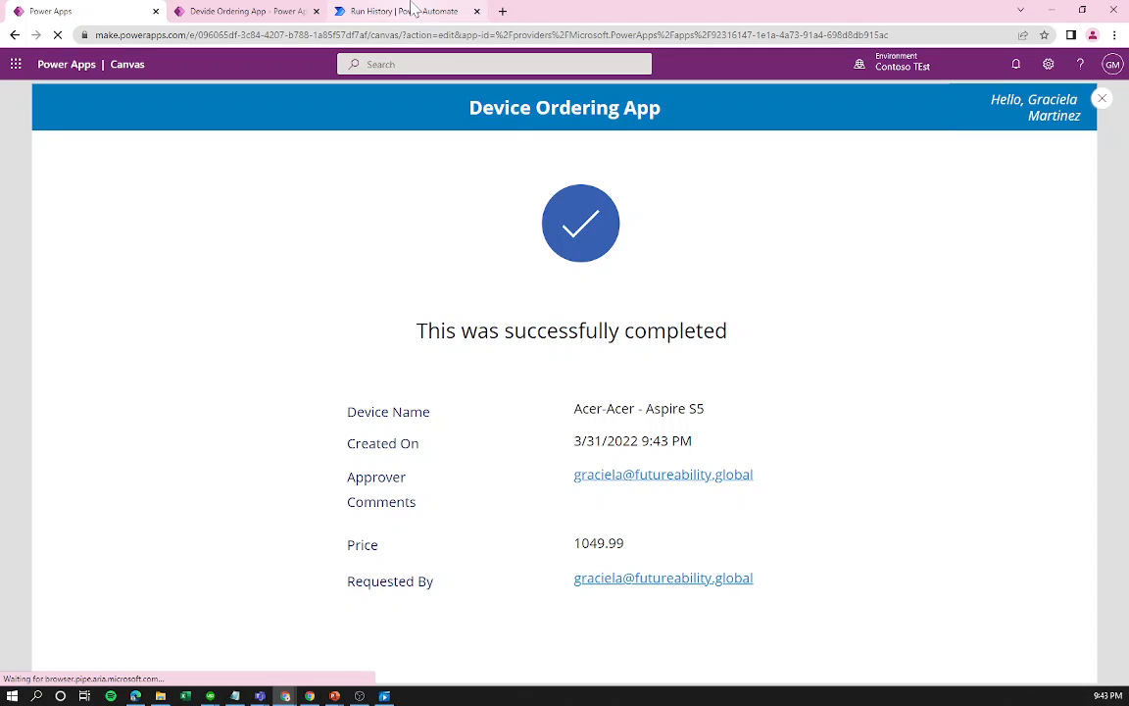
Switch to Power Automate, open the 09:42 PM run of the New device approval request flow, and inspect its trigger and approval action.
{"action": "left_click", "coordinate": [412, 9]}
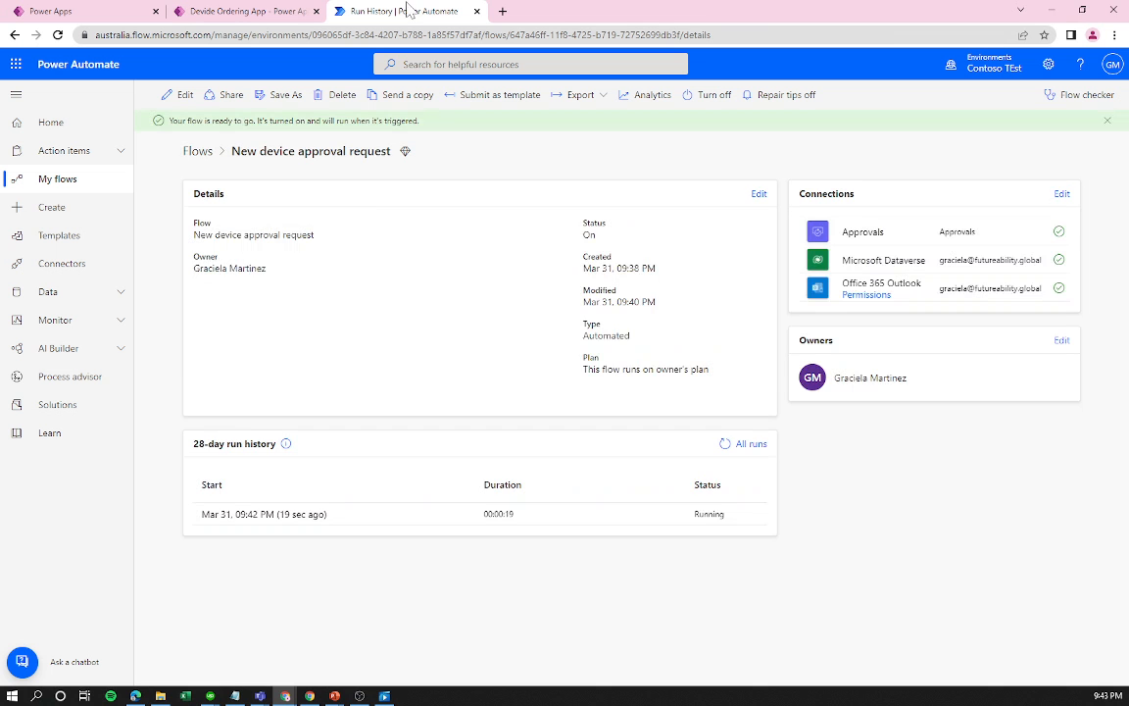
{"action": "left_click", "coordinate": [284, 518]}
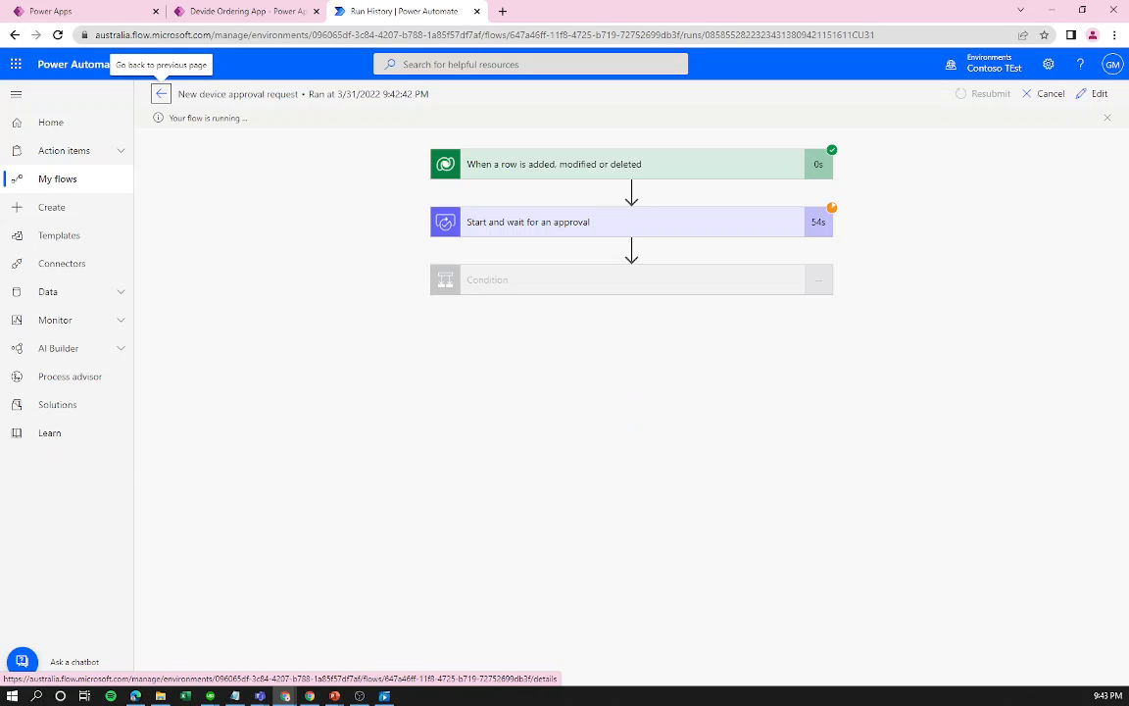
{"action": "left_click", "coordinate": [585, 169]}
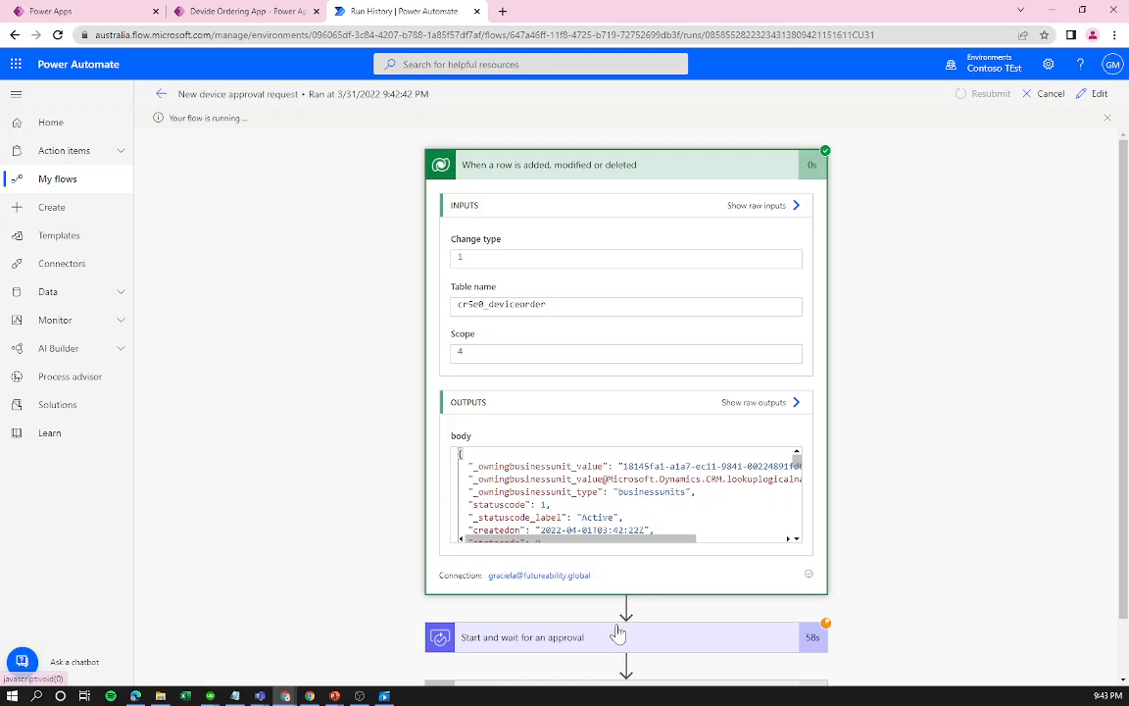
{"action": "left_click", "coordinate": [619, 635]}
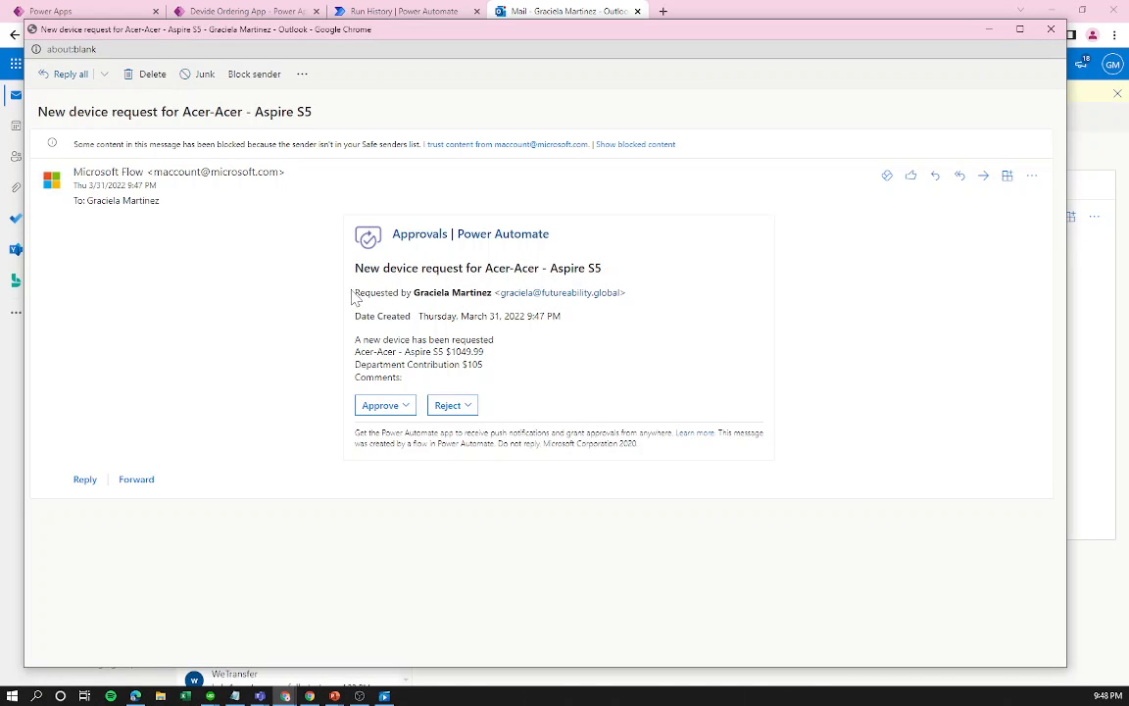
Review the requester, device details and department contribution in the Acer Aspire S5 approval email.
{"action": "left_click_drag", "start_coordinate": [353, 292], "coordinate": [671, 299]}
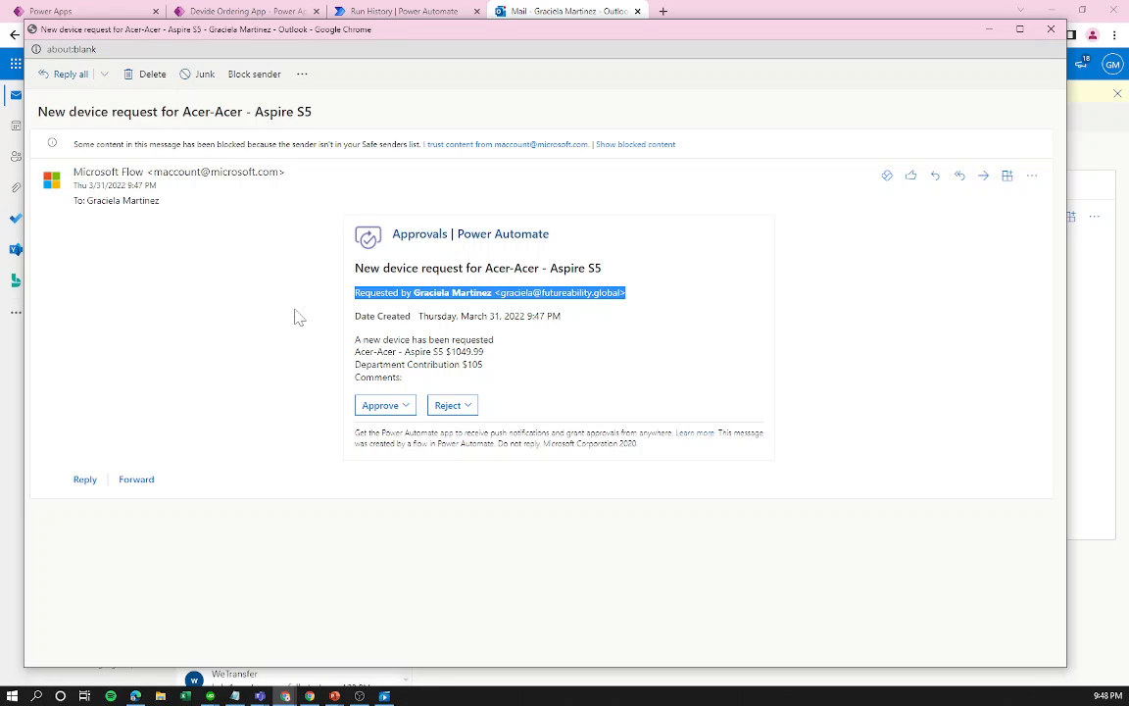
{"action": "left_click_drag", "start_coordinate": [362, 339], "coordinate": [402, 379]}
{"action": "left_click", "coordinate": [404, 379]}
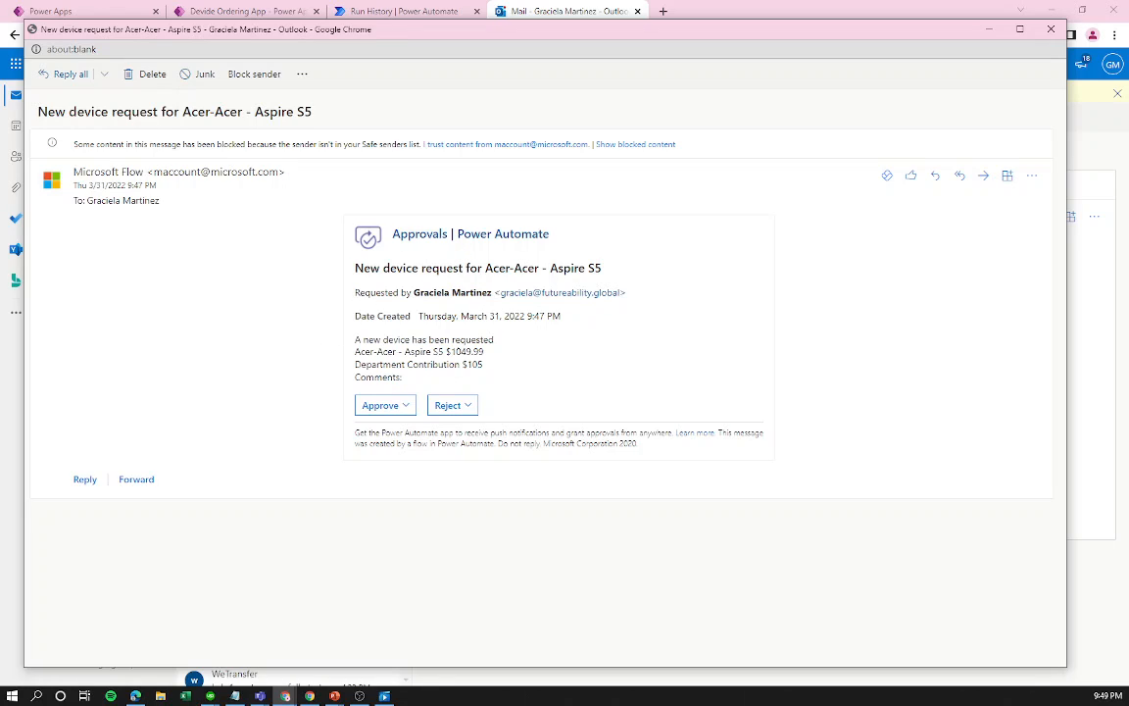
{"action": "left_click_drag", "start_coordinate": [353, 345], "coordinate": [404, 380]}
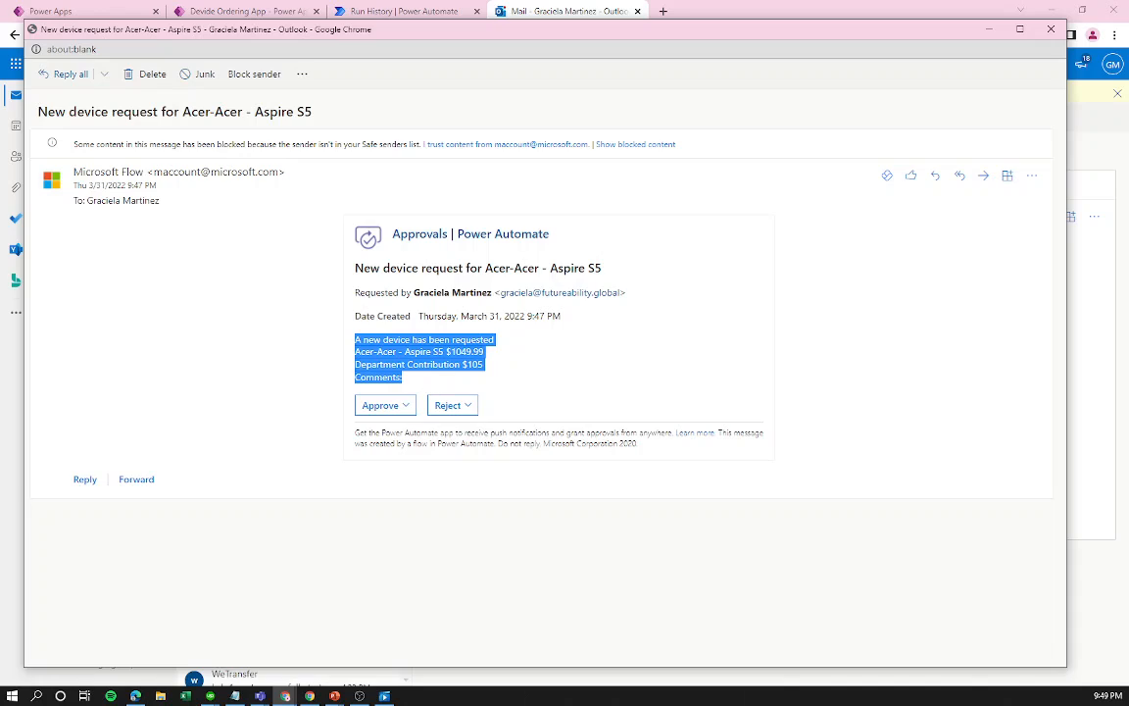
{"action": "left_click", "coordinate": [404, 380]}
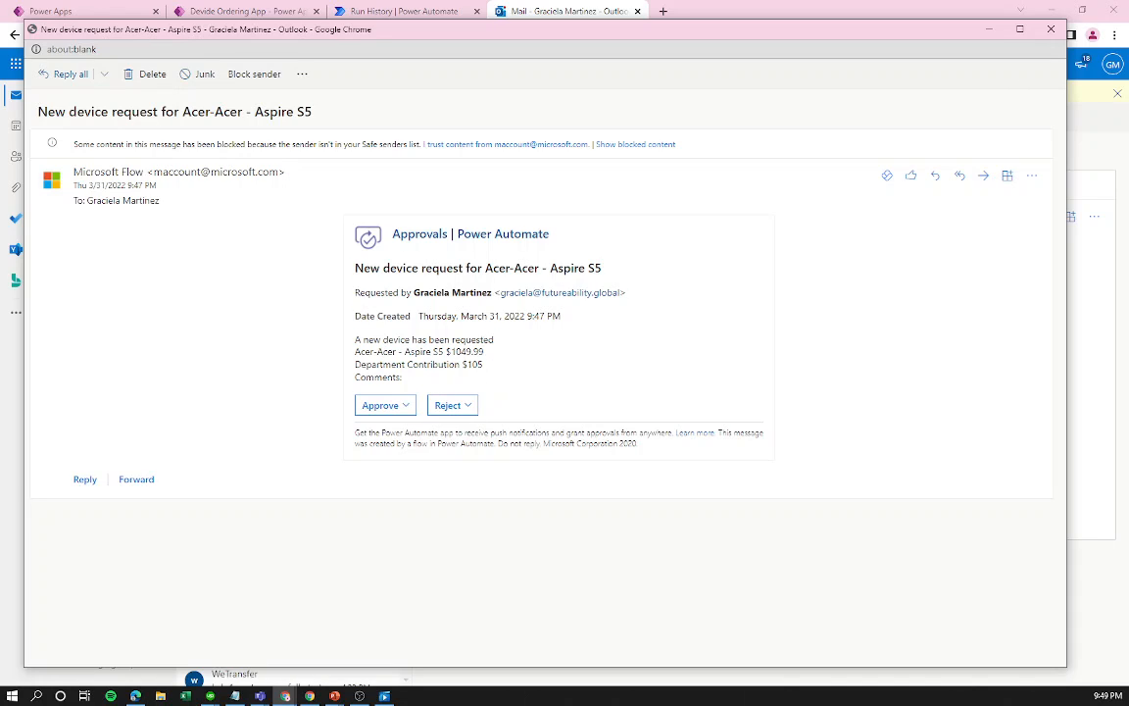
{"action": "double_click", "coordinate": [474, 364]}
{"action": "left_click", "coordinate": [507, 367]}
{"action": "left_click_drag", "start_coordinate": [466, 364], "coordinate": [478, 364]}
{"action": "left_click_drag", "start_coordinate": [463, 365], "coordinate": [493, 365]}
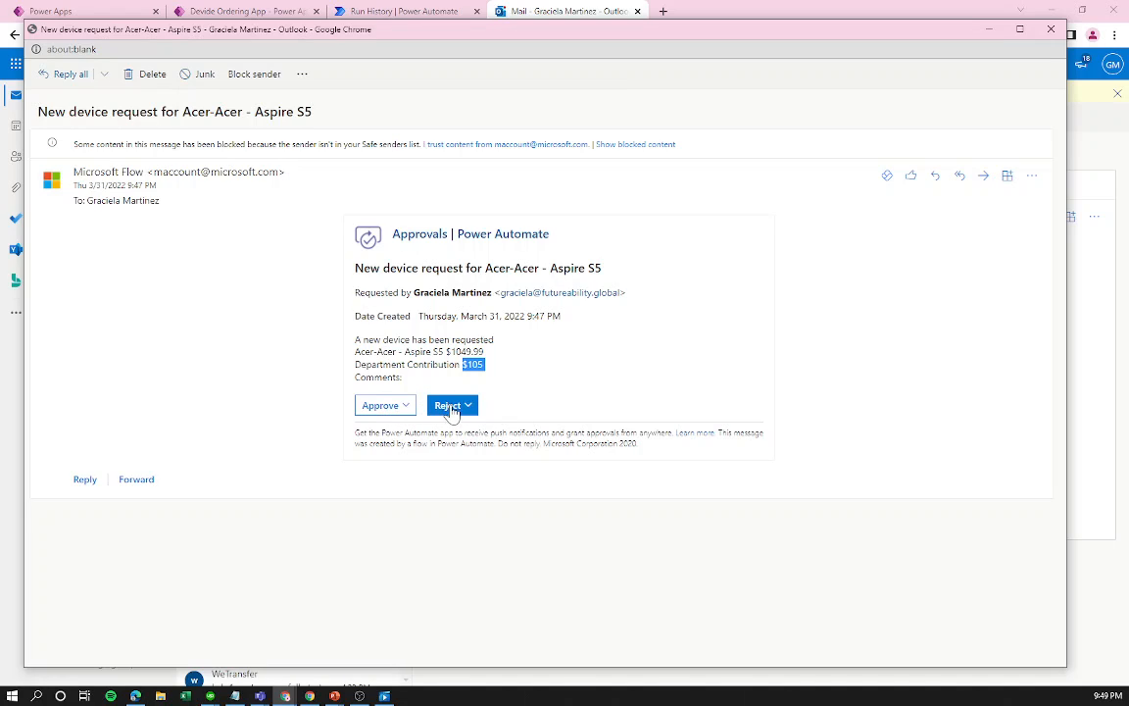
Approve the Acer Aspire S5 request from the email with the comment "approved!" and submit the response.
{"action": "left_click", "coordinate": [398, 410]}
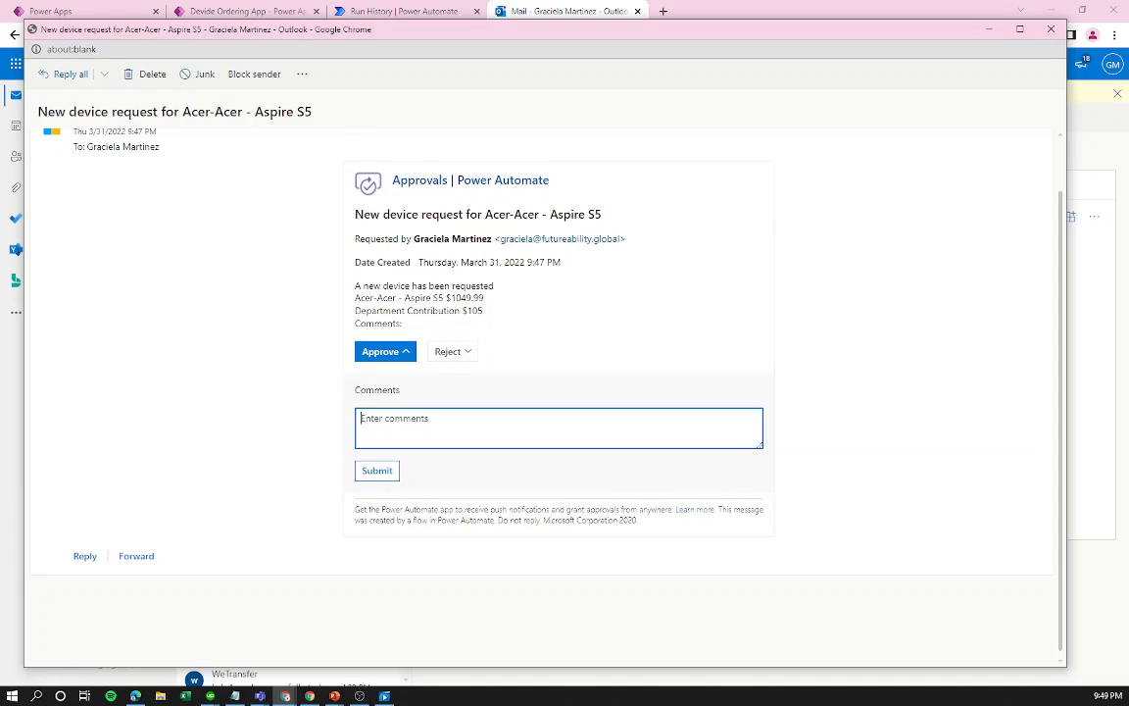
{"action": "type", "text": "approved!"}
{"action": "left_click", "coordinate": [374, 476]}
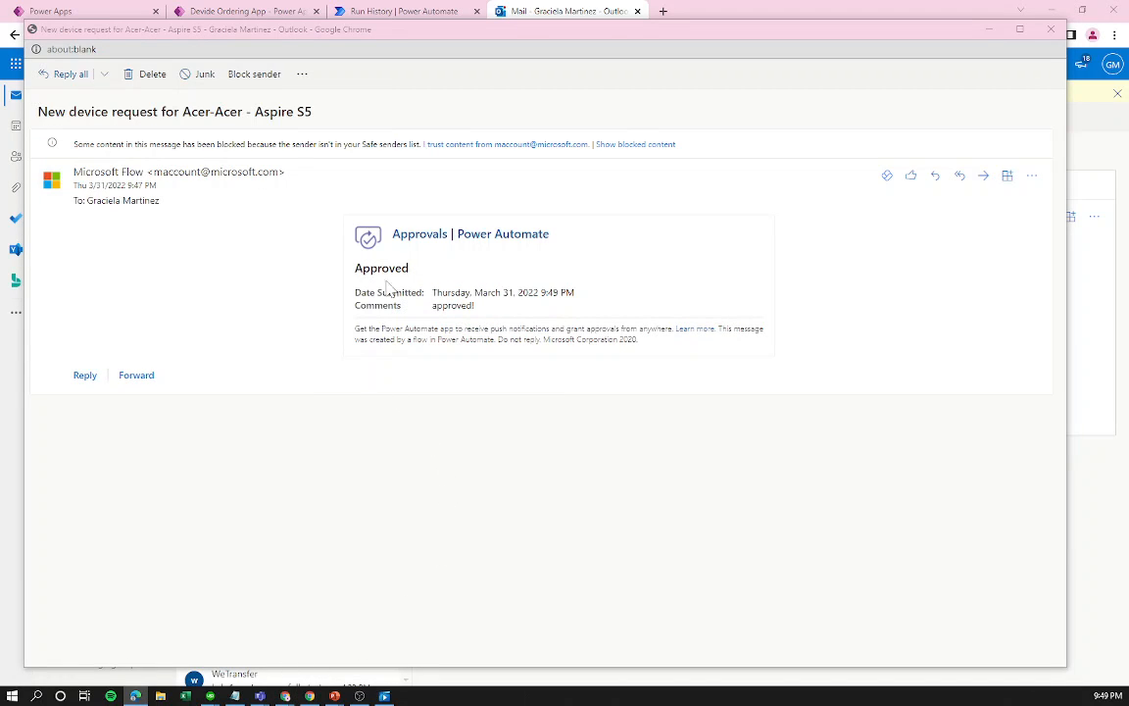
{"action": "double_click", "coordinate": [356, 267]}
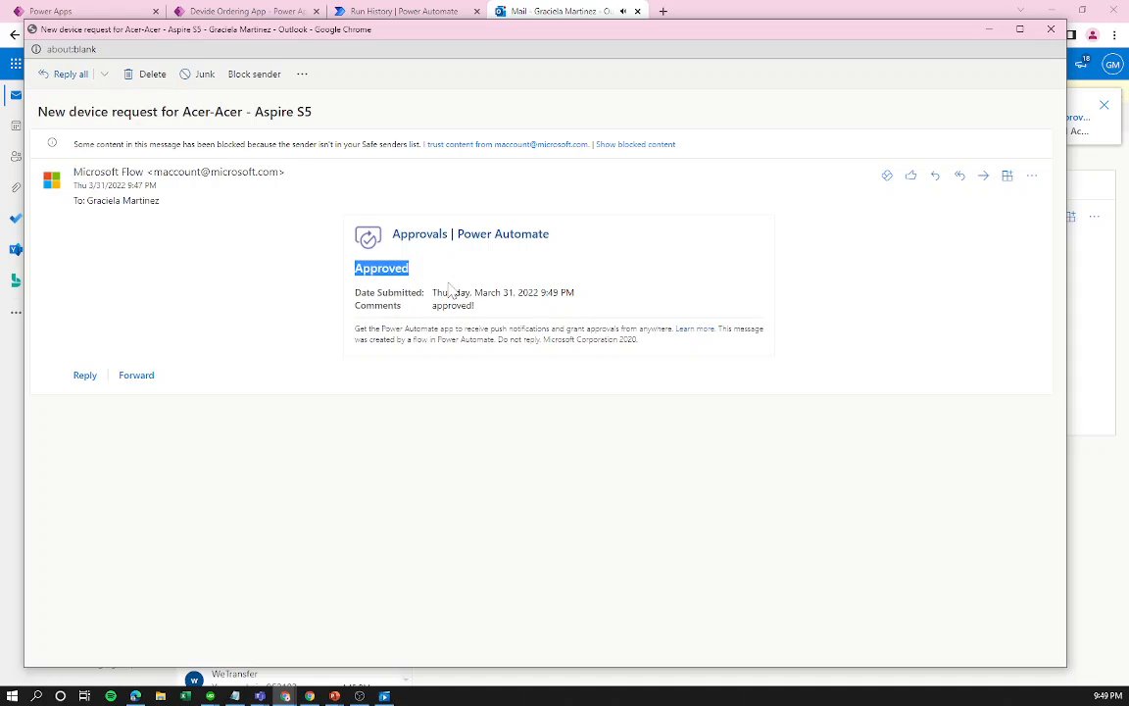
Return to Power Automate, open the 09:42 PM run, and inspect the details of its approval action and condition.
{"action": "left_click", "coordinate": [384, 10]}
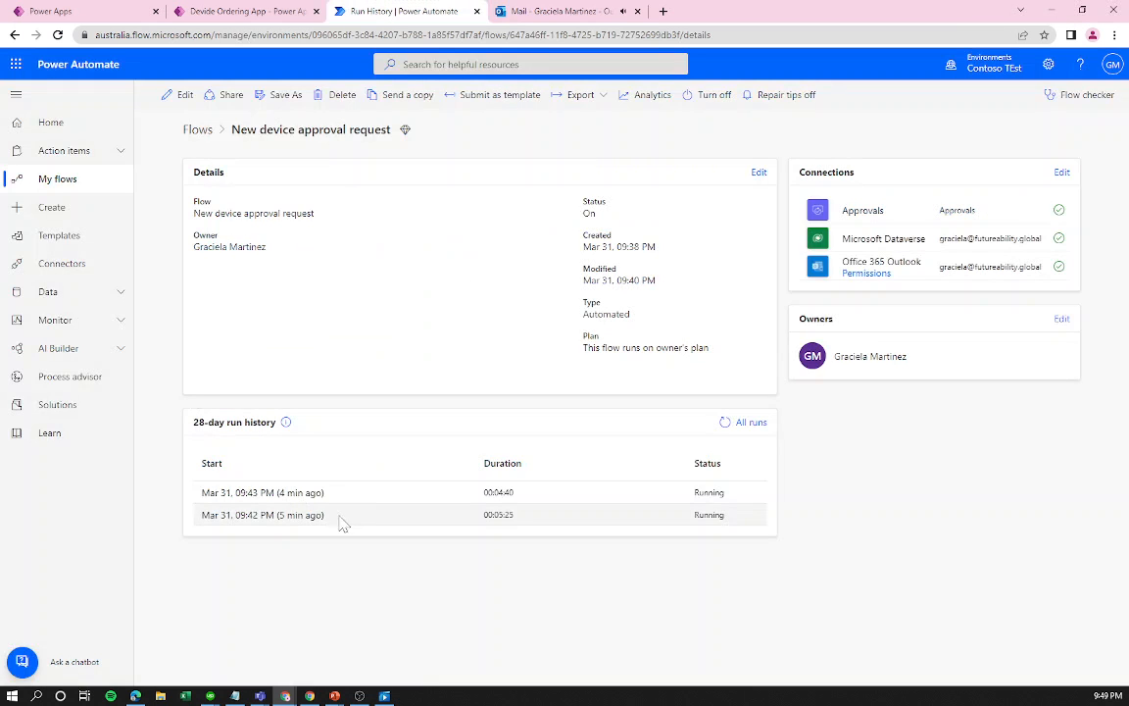
{"action": "left_click", "coordinate": [277, 523]}
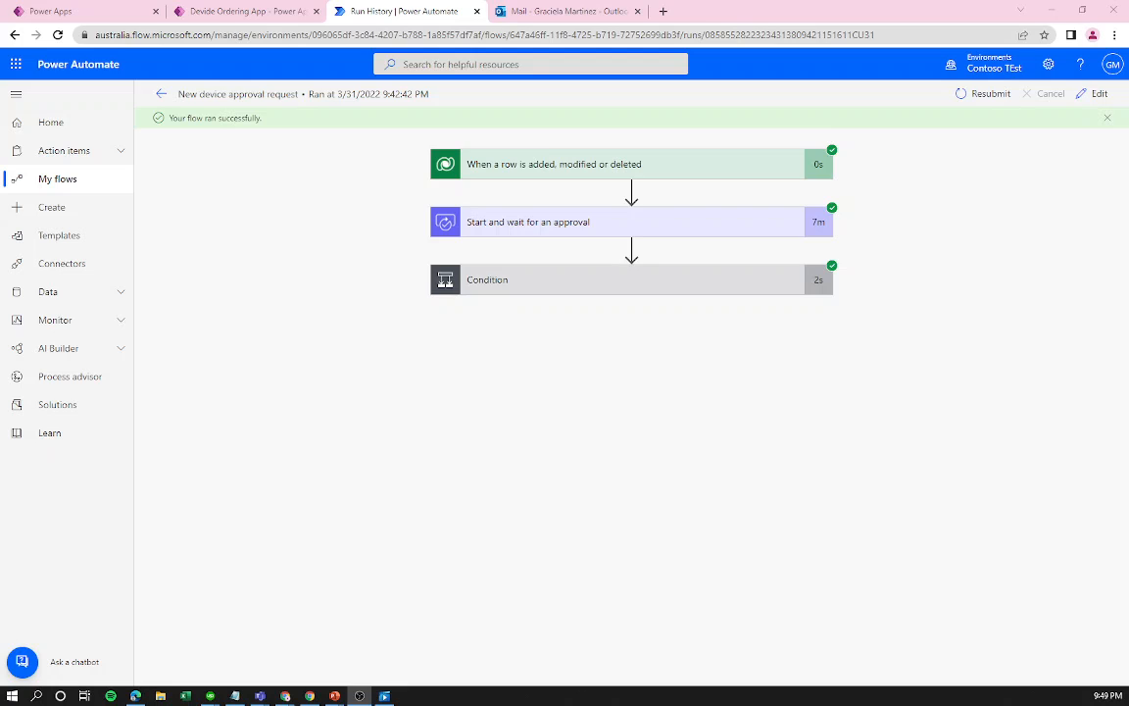
{"action": "left_click", "coordinate": [547, 224]}
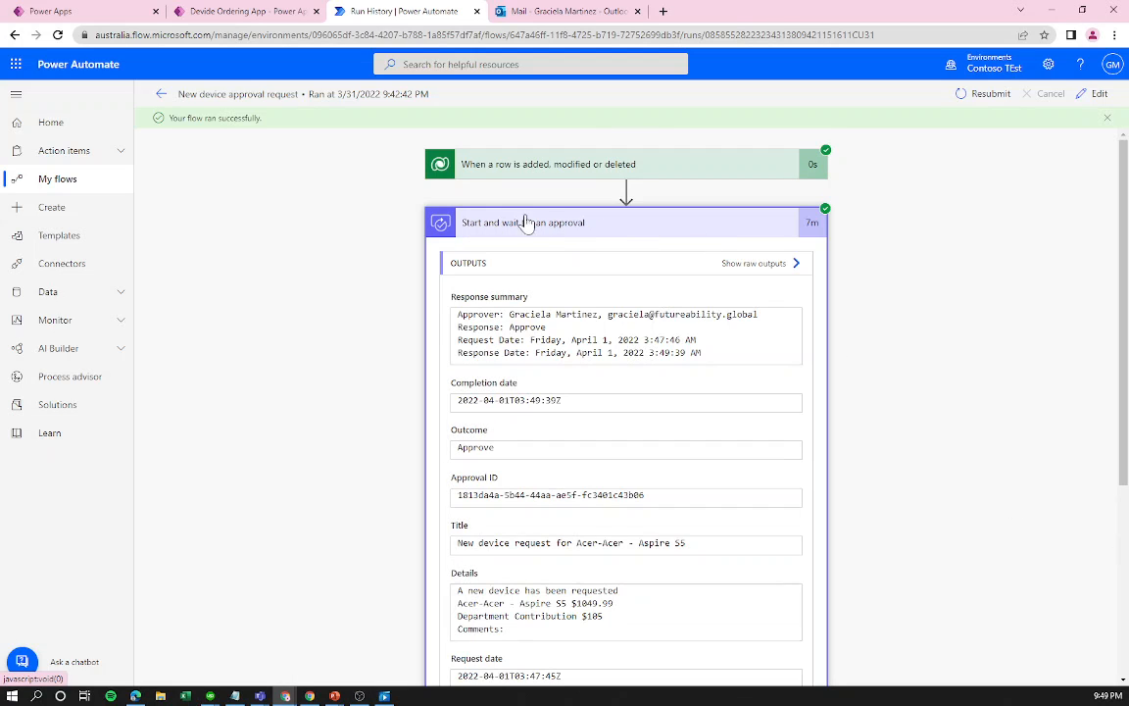
{"action": "left_click", "coordinate": [578, 228]}
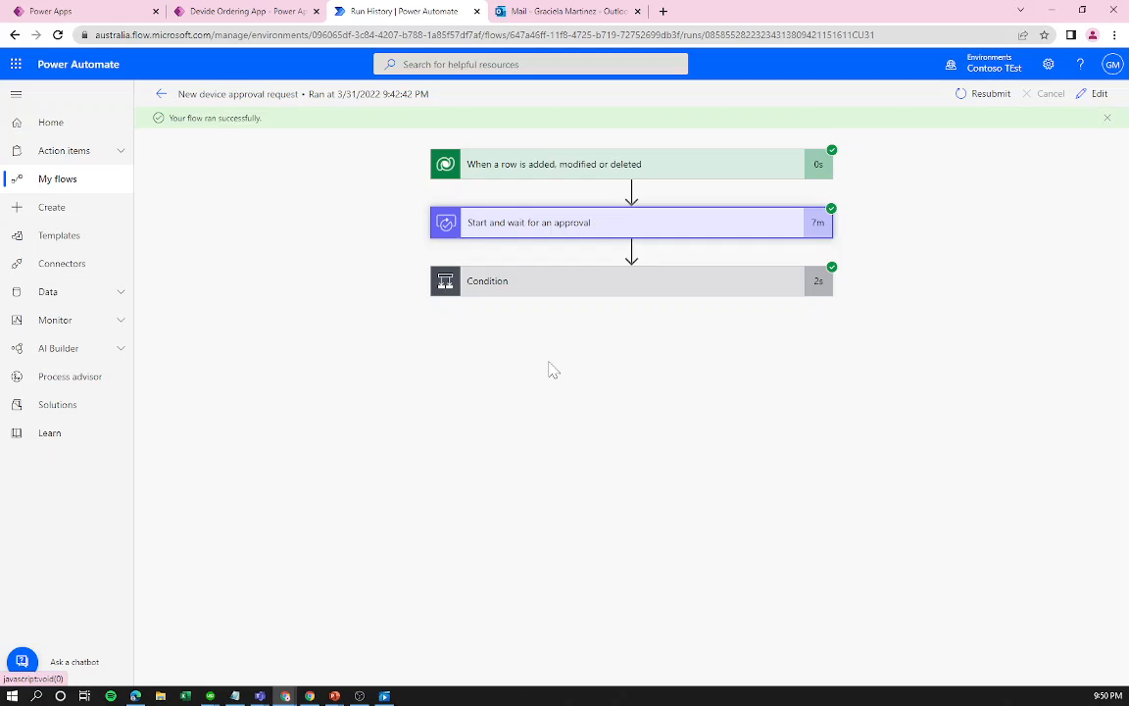
{"action": "left_click", "coordinate": [542, 291]}
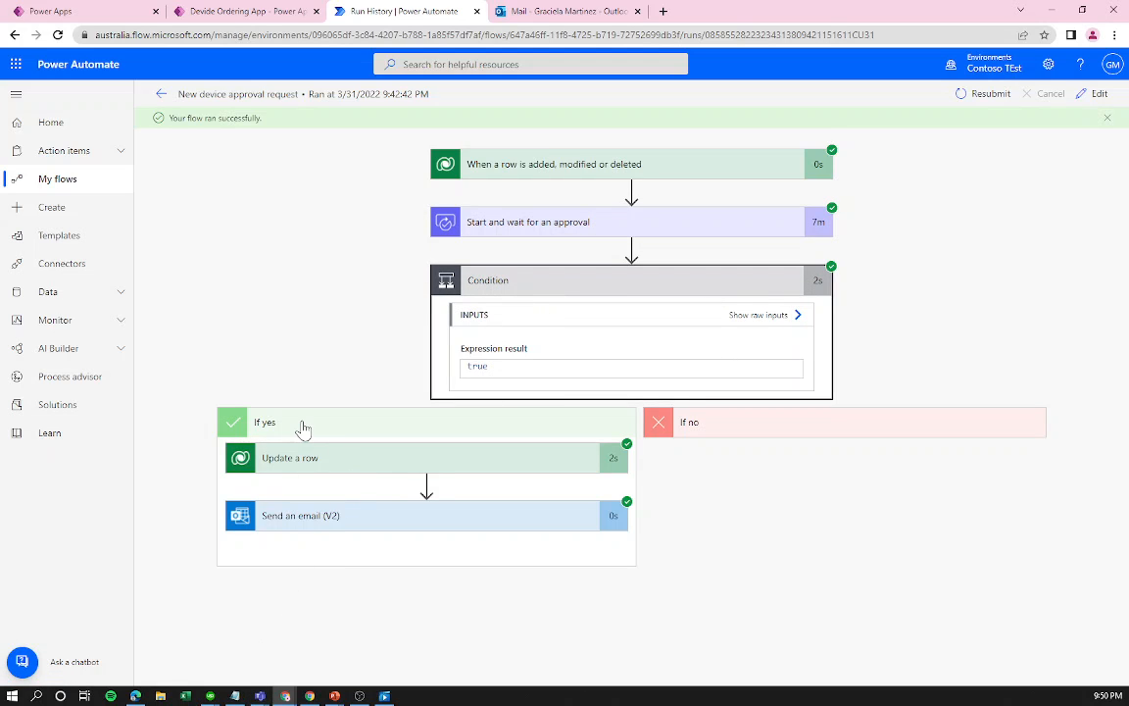
Expand the Update a row action and search its output body for "status" to read the approval status value.
{"action": "left_click", "coordinate": [305, 470]}
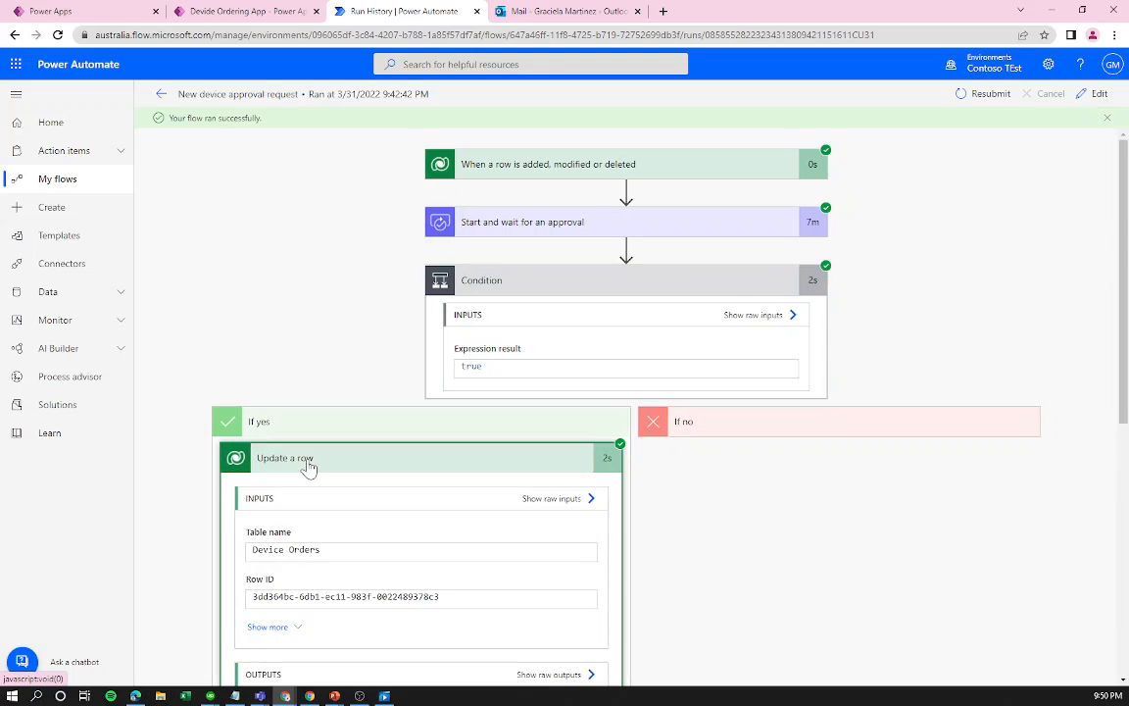
{"action": "scroll", "coordinate": [591, 639], "scroll_direction": "down", "scroll_amount": 3}
{"action": "scroll", "coordinate": [591, 640], "scroll_direction": "up", "scroll_amount": 3}
{"action": "scroll", "coordinate": [591, 639], "scroll_direction": "down", "scroll_amount": 4}
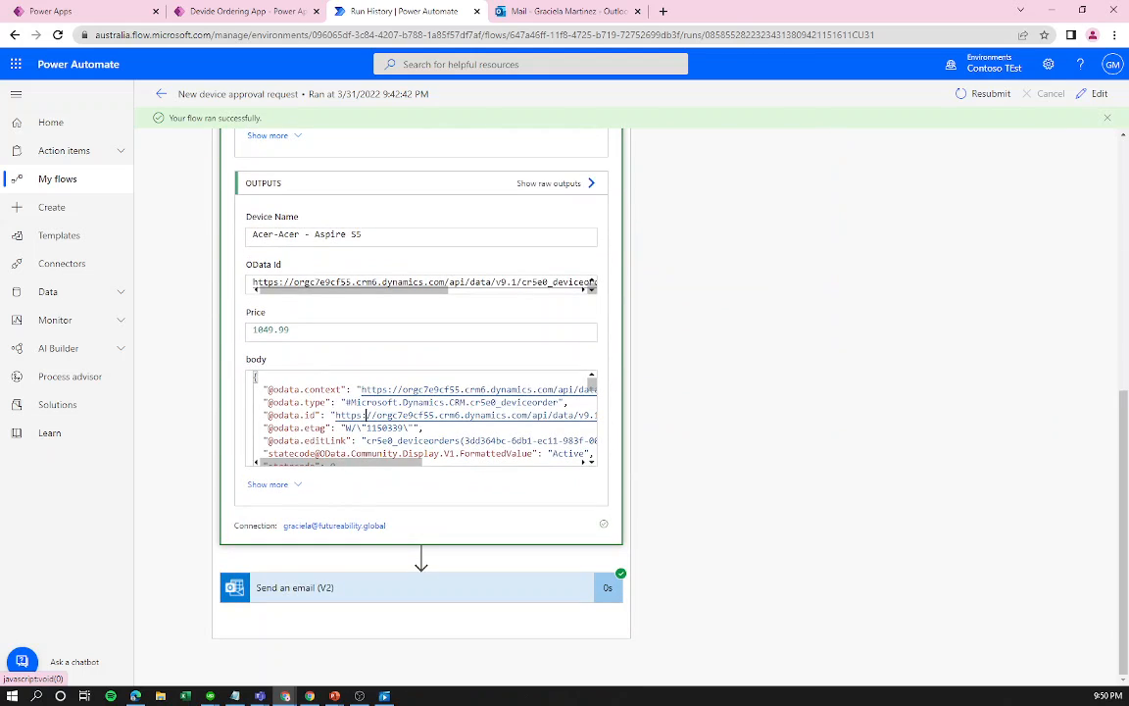
{"action": "left_click_drag", "start_coordinate": [366, 415], "coordinate": [593, 415]}
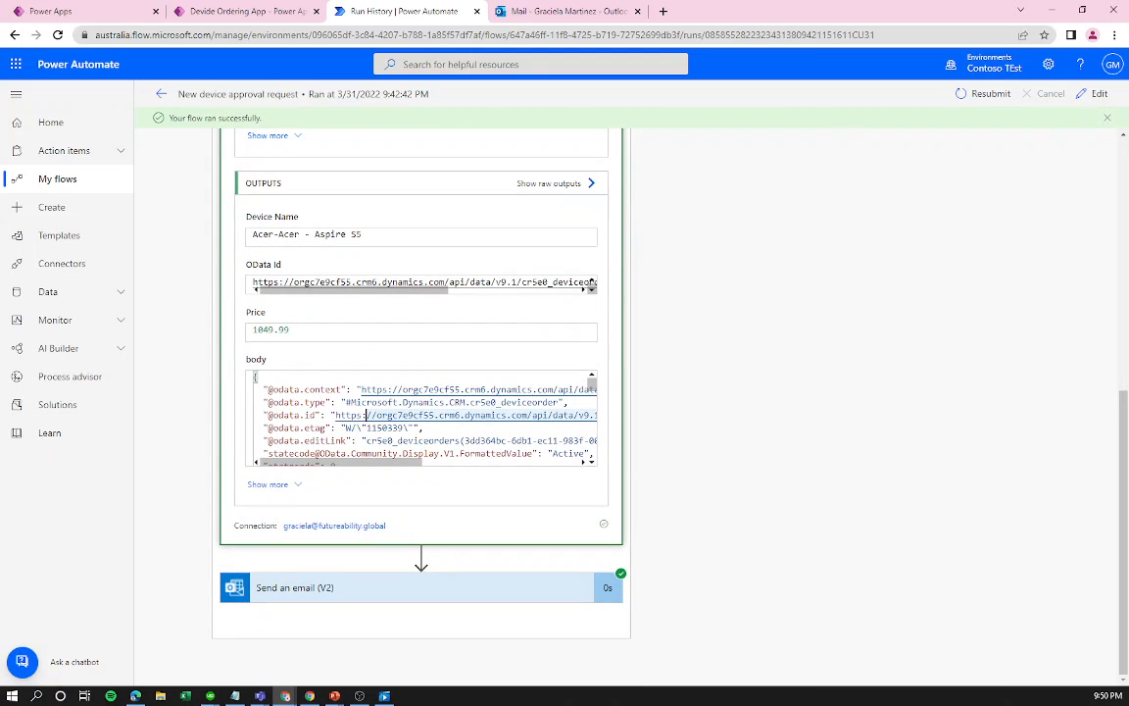
{"action": "key", "text": "ctrl+f"}
{"action": "type", "text": "stat"}
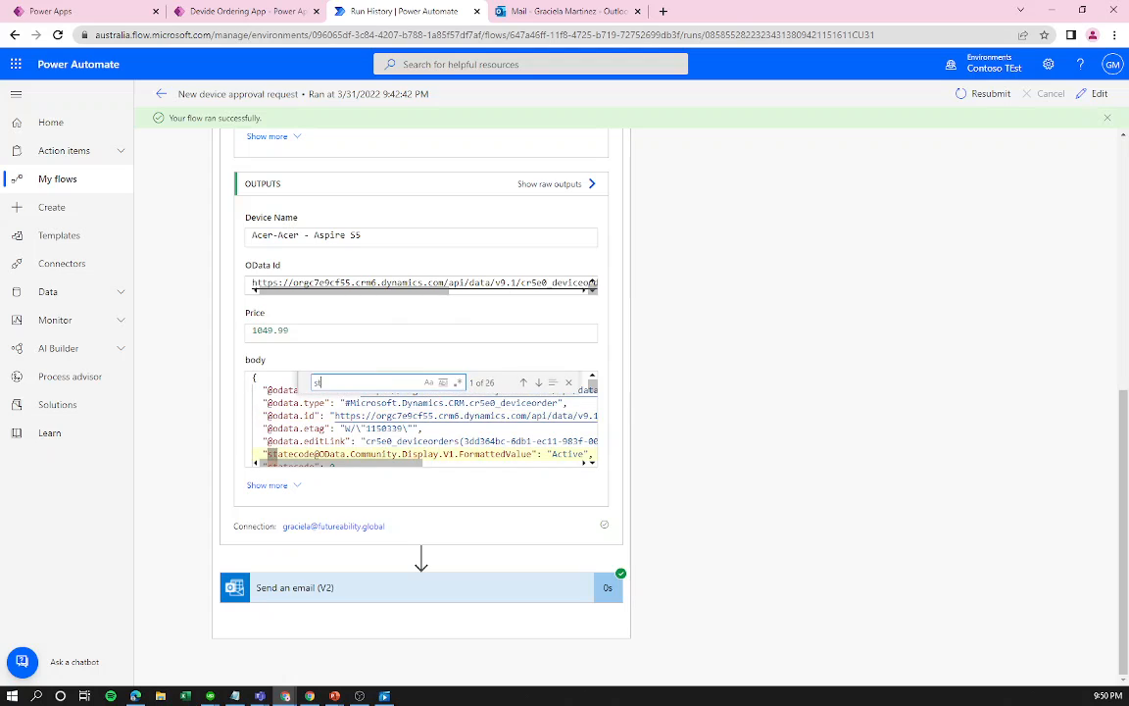
{"action": "type", "text": "us"}
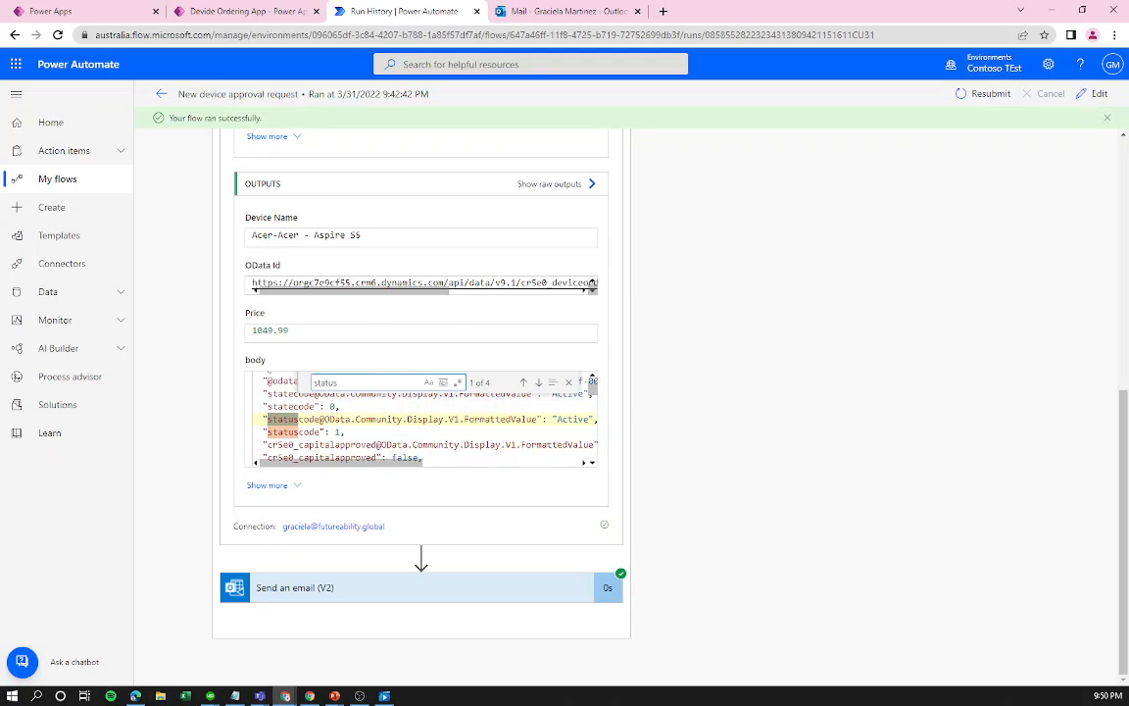
{"action": "key", "text": "Return"}
{"action": "key", "text": "Return"}
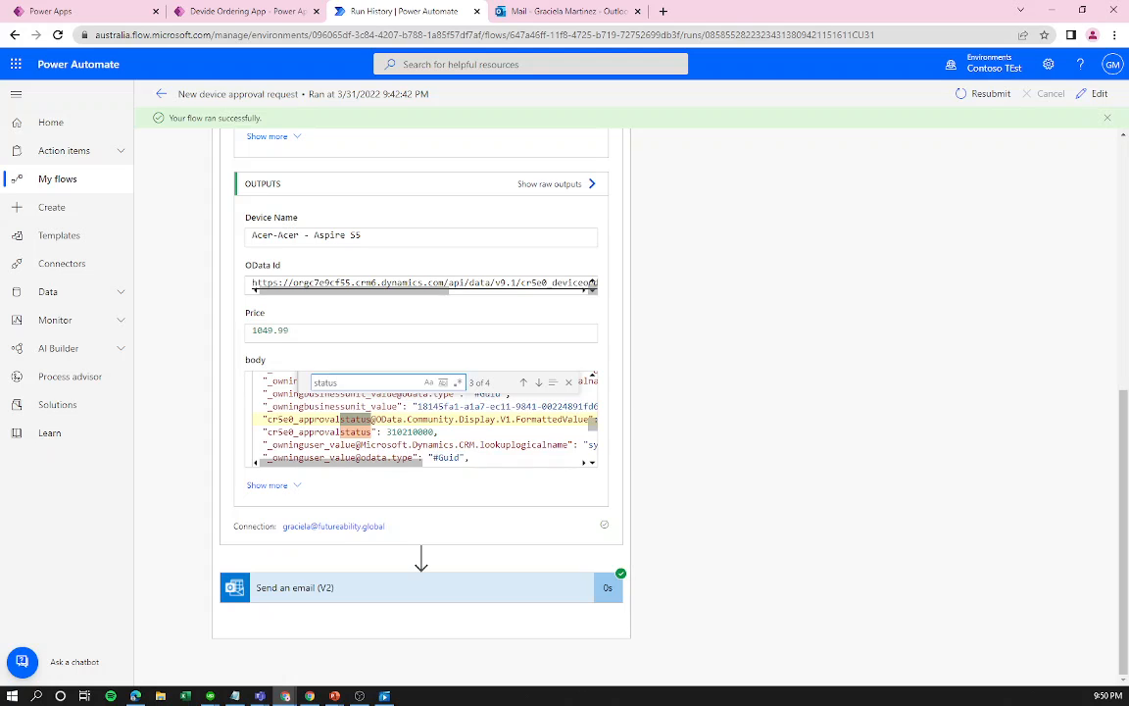
{"action": "left_click_drag", "start_coordinate": [412, 462], "coordinate": [486, 461]}
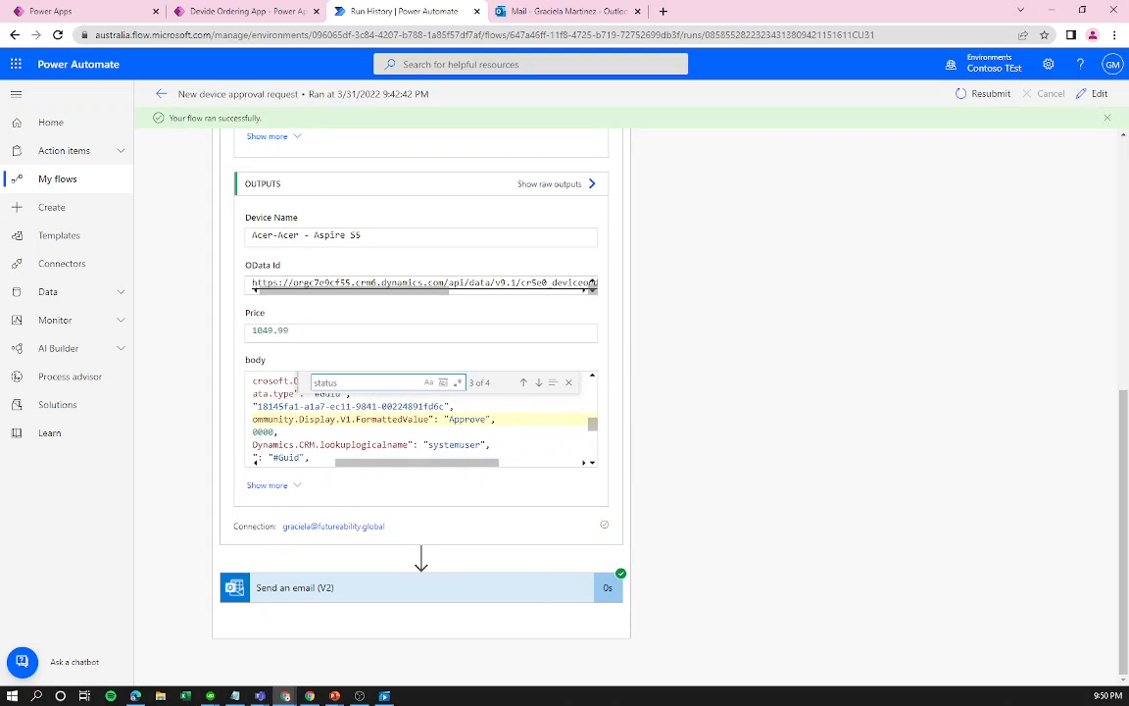
Expand the Send an email (V2) action and review the recipient, subject and body of the message.
{"action": "left_click", "coordinate": [451, 588]}
{"action": "scroll", "coordinate": [294, 431], "scroll_direction": "down", "scroll_amount": 3}
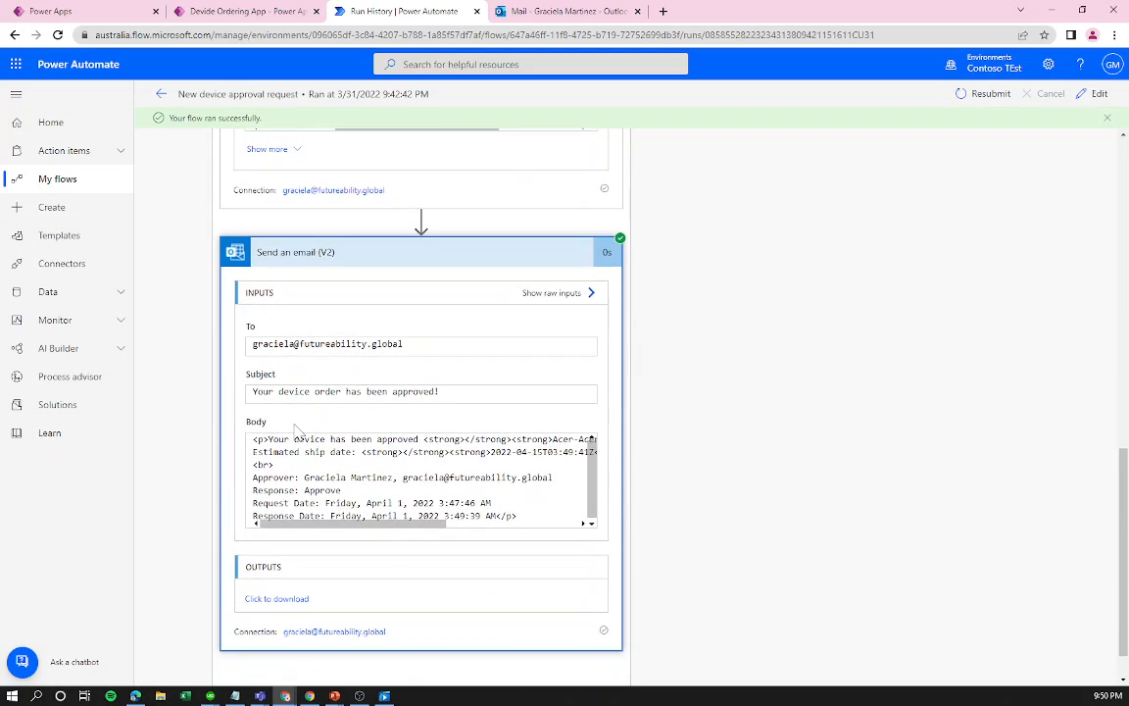
{"action": "scroll", "coordinate": [297, 431], "scroll_direction": "down", "scroll_amount": 1}
{"action": "left_click_drag", "start_coordinate": [273, 404], "coordinate": [476, 455]}
{"action": "left_click", "coordinate": [341, 442]}
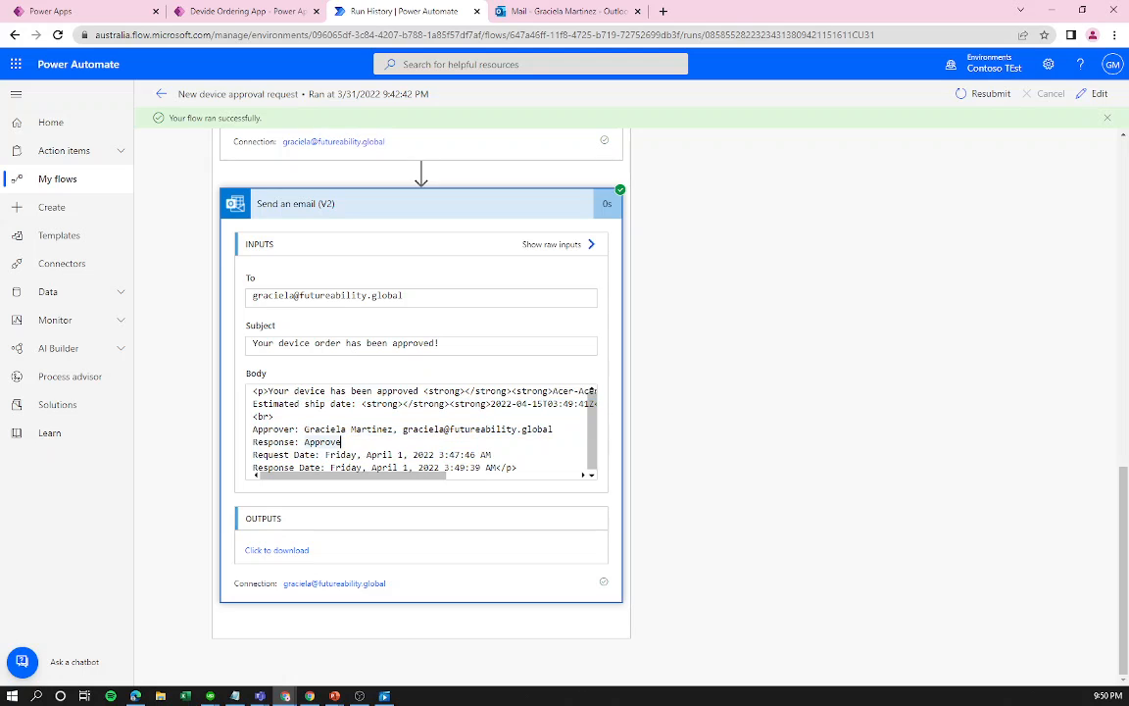
Switch to Outlook, open the "Your device order has been approved!" email in its own window, and enlarge that window.
{"action": "left_click", "coordinate": [534, 10]}
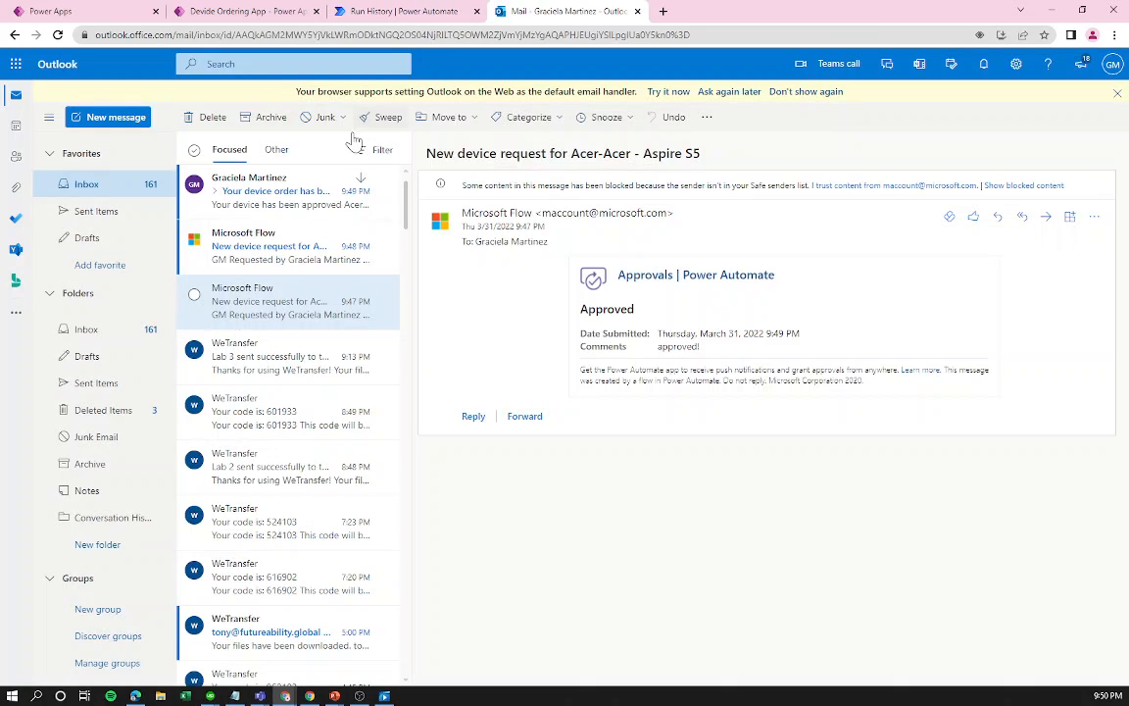
{"action": "left_click", "coordinate": [260, 204]}
{"action": "double_click", "coordinate": [260, 206]}
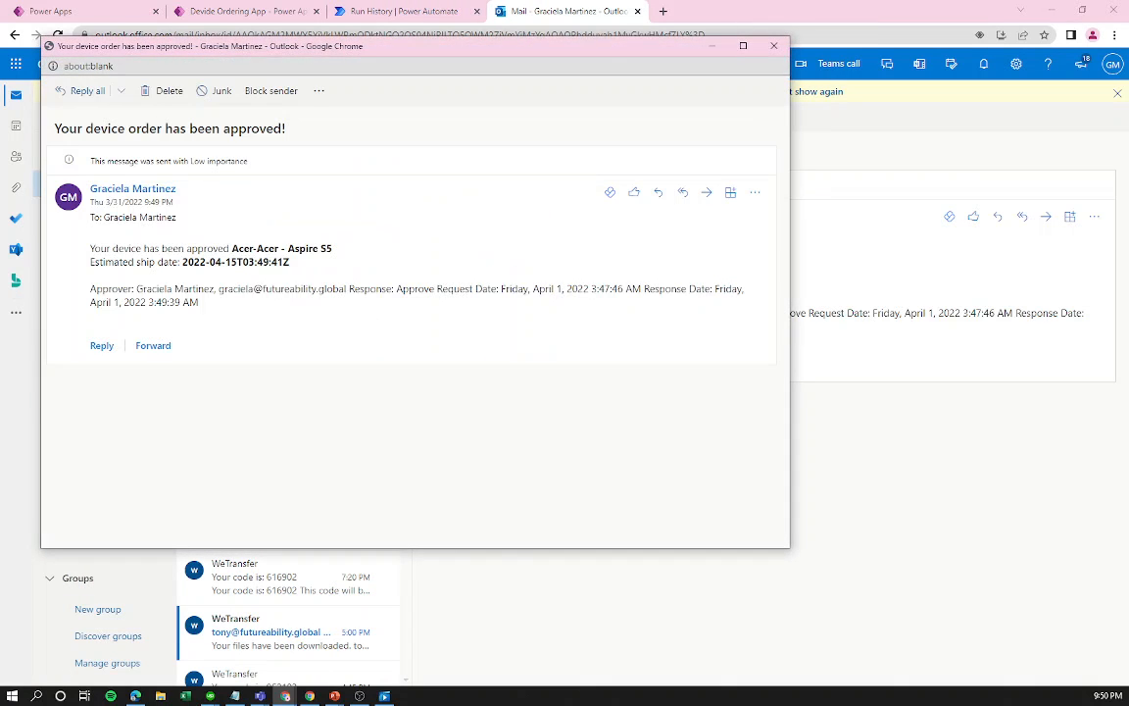
{"action": "left_click_drag", "start_coordinate": [789, 546], "coordinate": [1002, 674]}
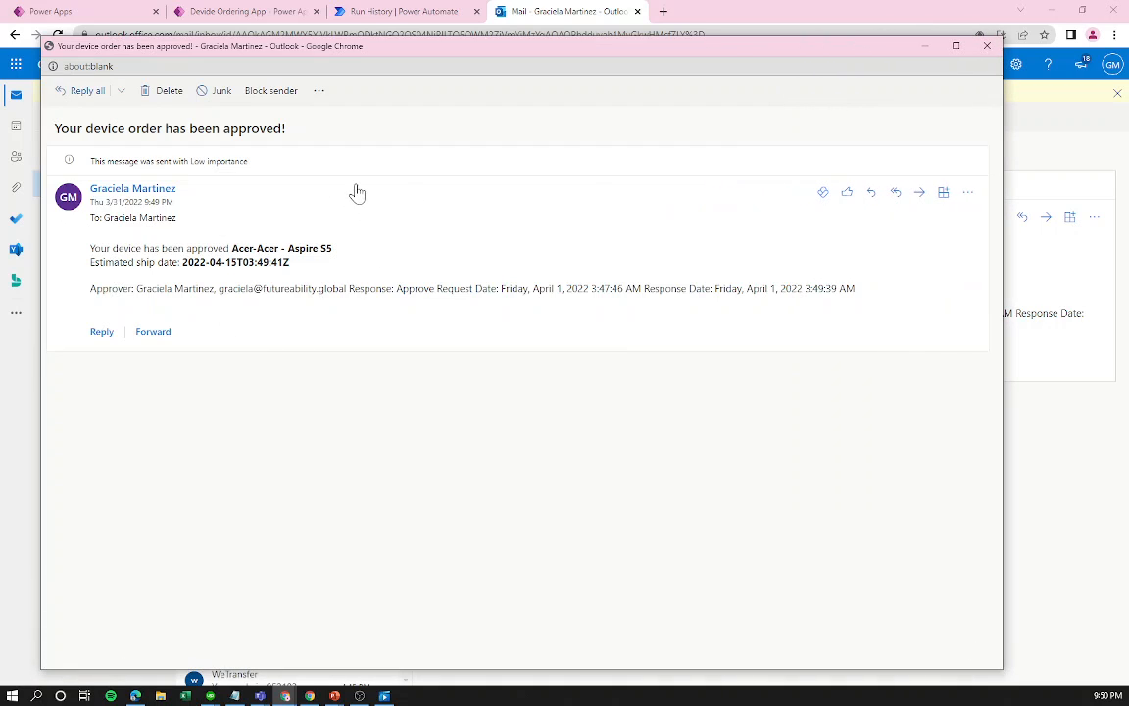
Return to Power Automate, open the New device approval request flow for editing, and expand its Condition.
{"action": "left_click", "coordinate": [345, 10]}
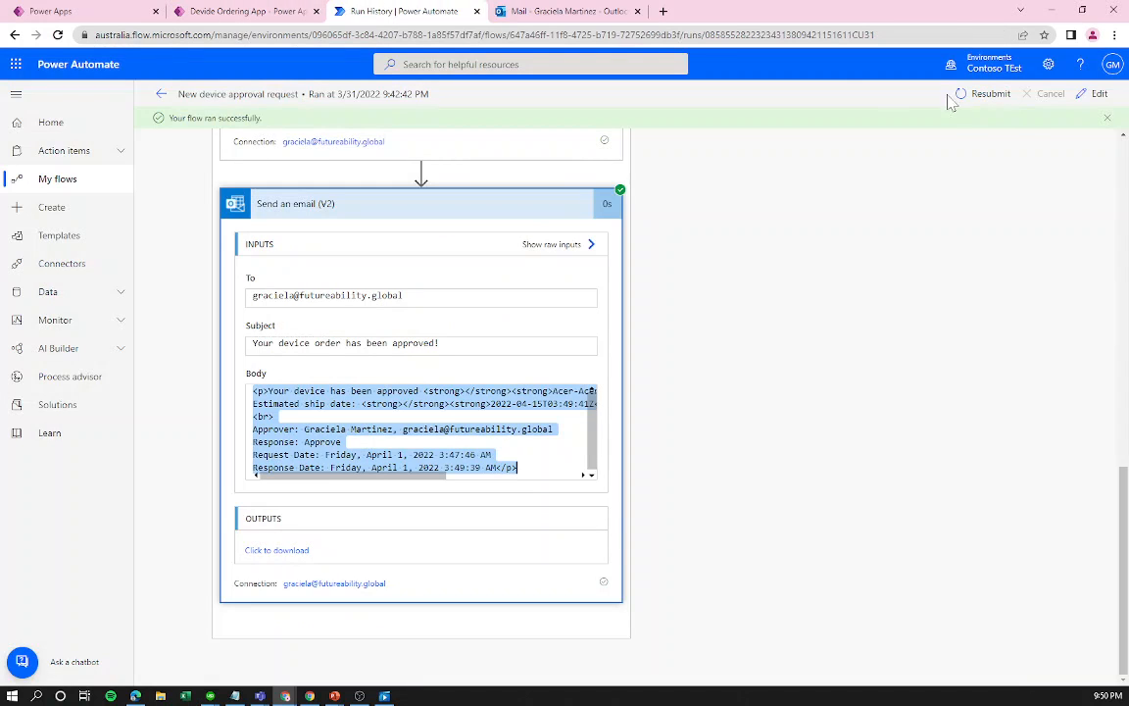
{"action": "key", "text": "alt+Tab"}
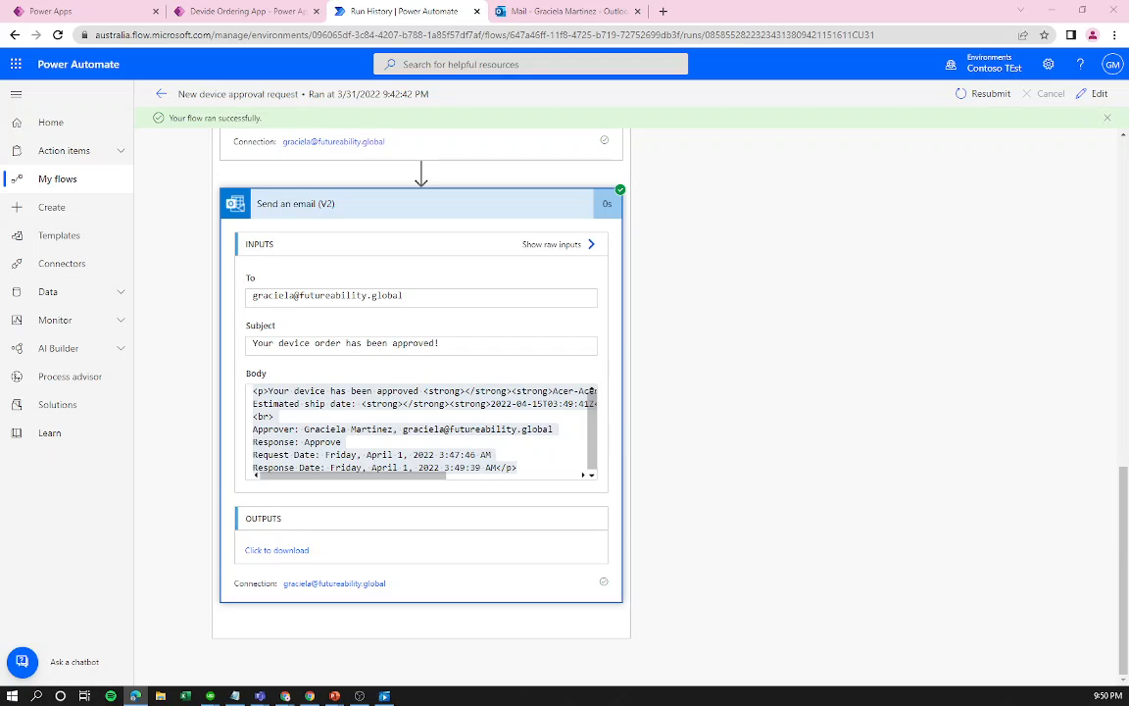
{"action": "left_click", "coordinate": [1095, 93]}
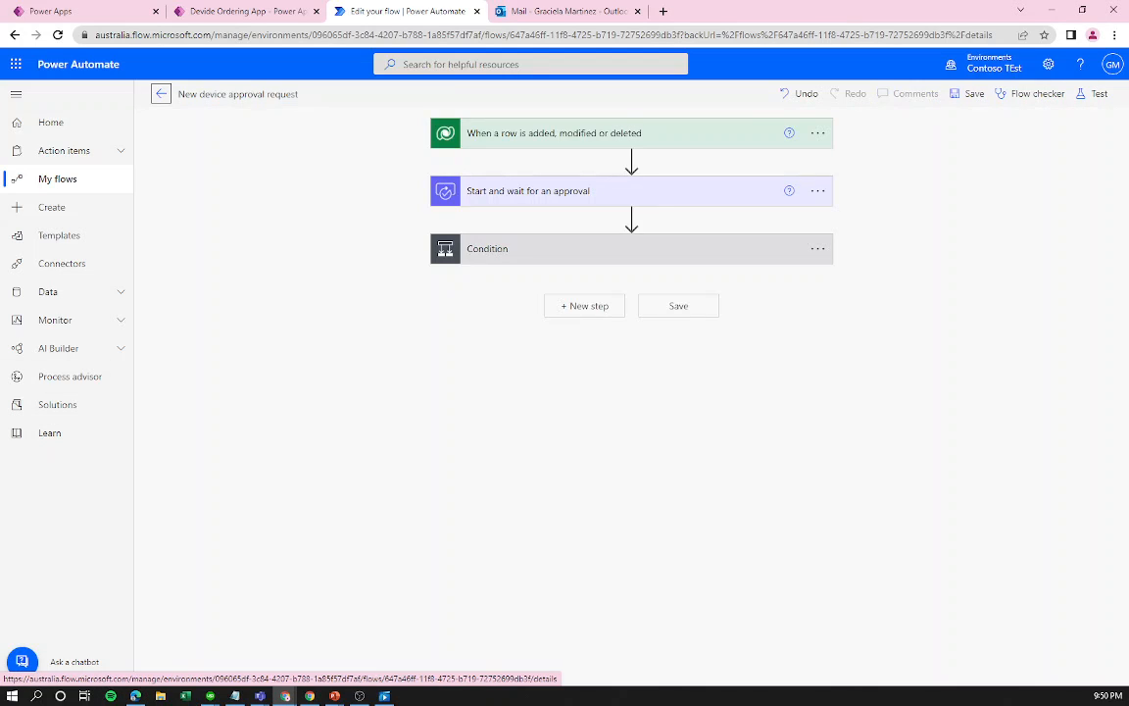
{"action": "left_click", "coordinate": [607, 257]}
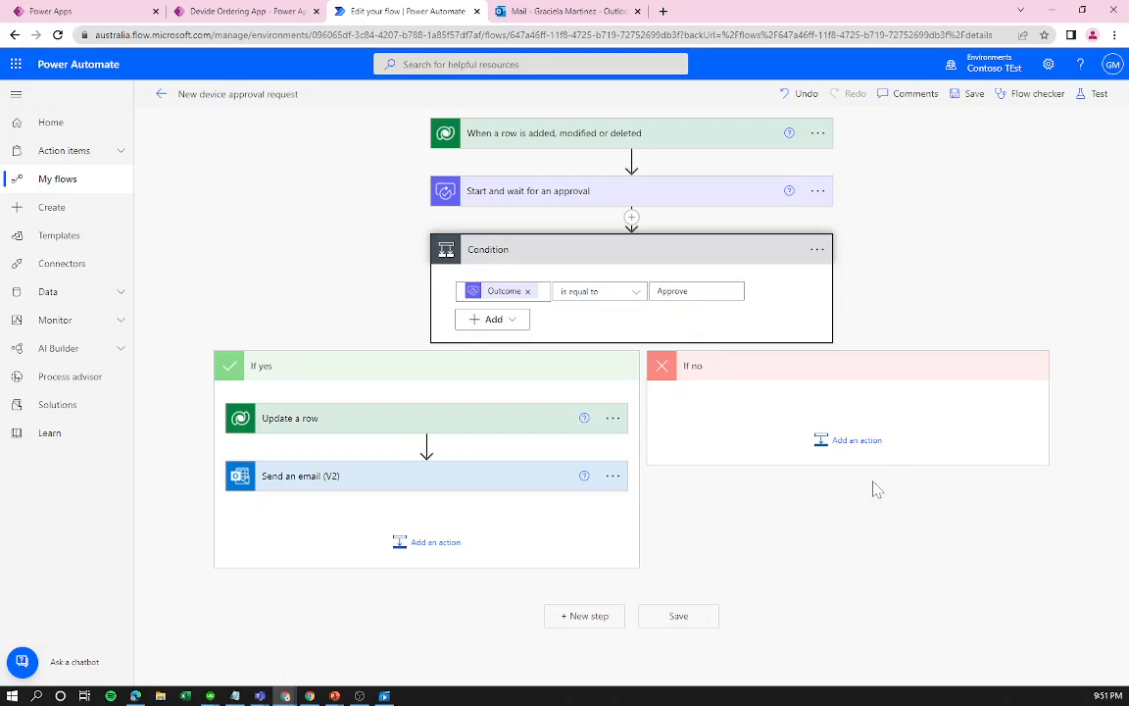
Start adding an action to the condition's If no branch and search the available operations for "dataverse".
{"action": "left_click", "coordinate": [856, 440]}
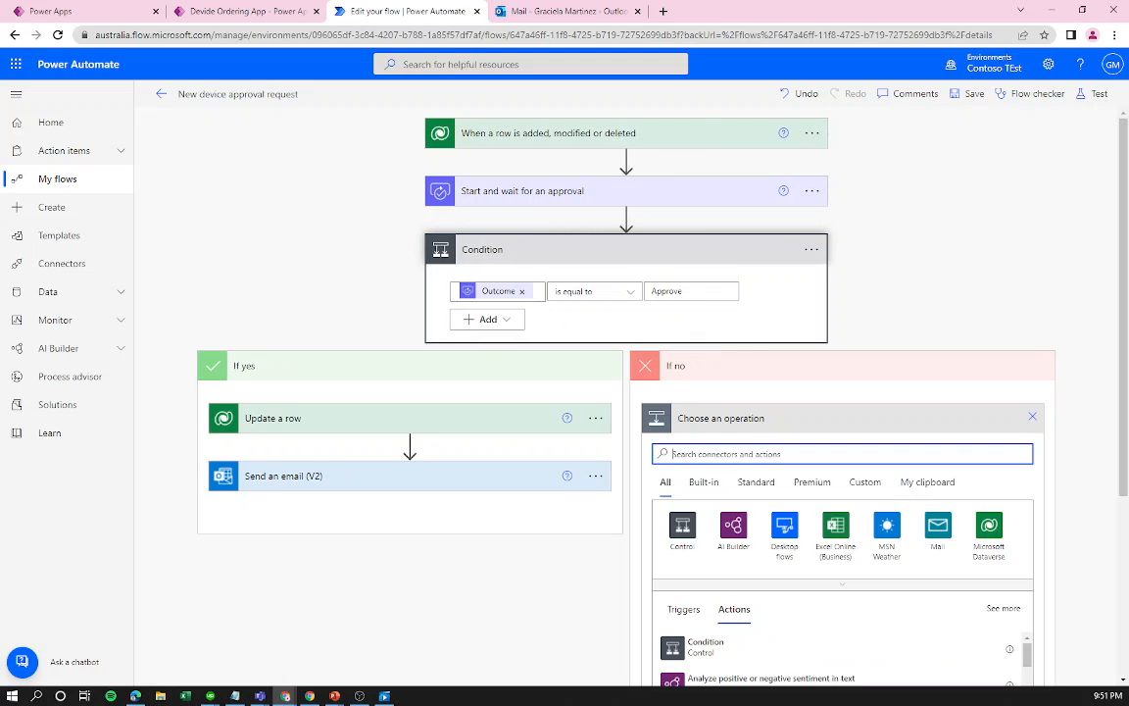
{"action": "type", "text": "cataverse"}
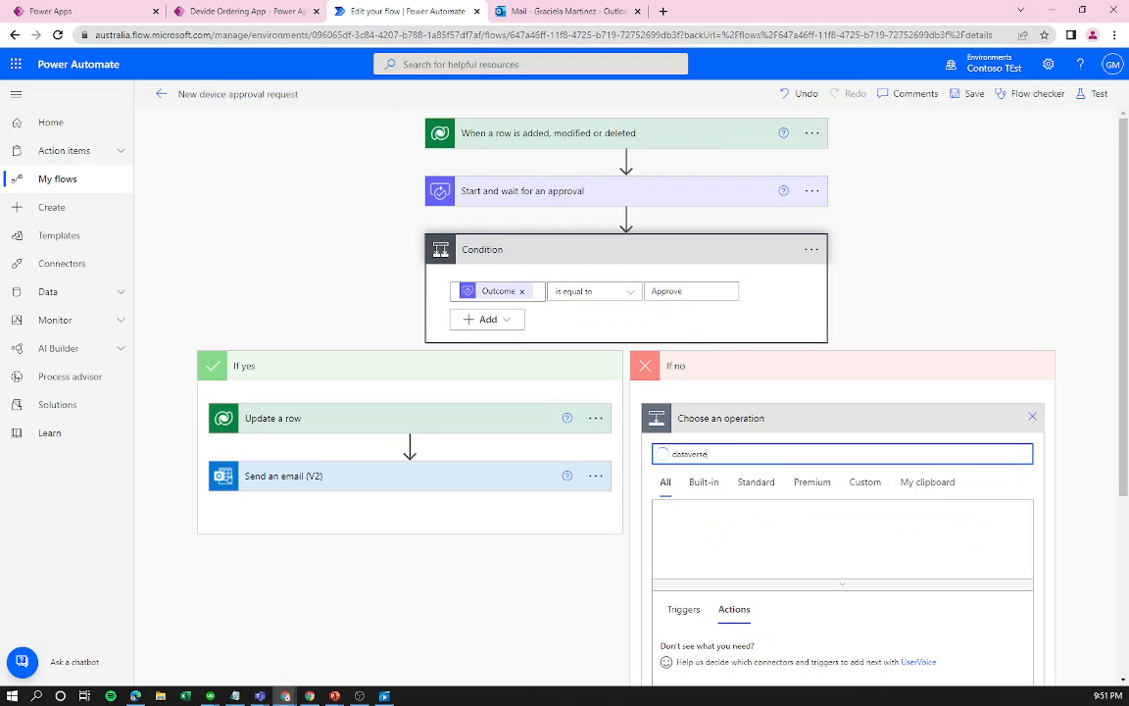
{"action": "scroll", "coordinate": [651, 609], "scroll_direction": "down", "scroll_amount": 2}
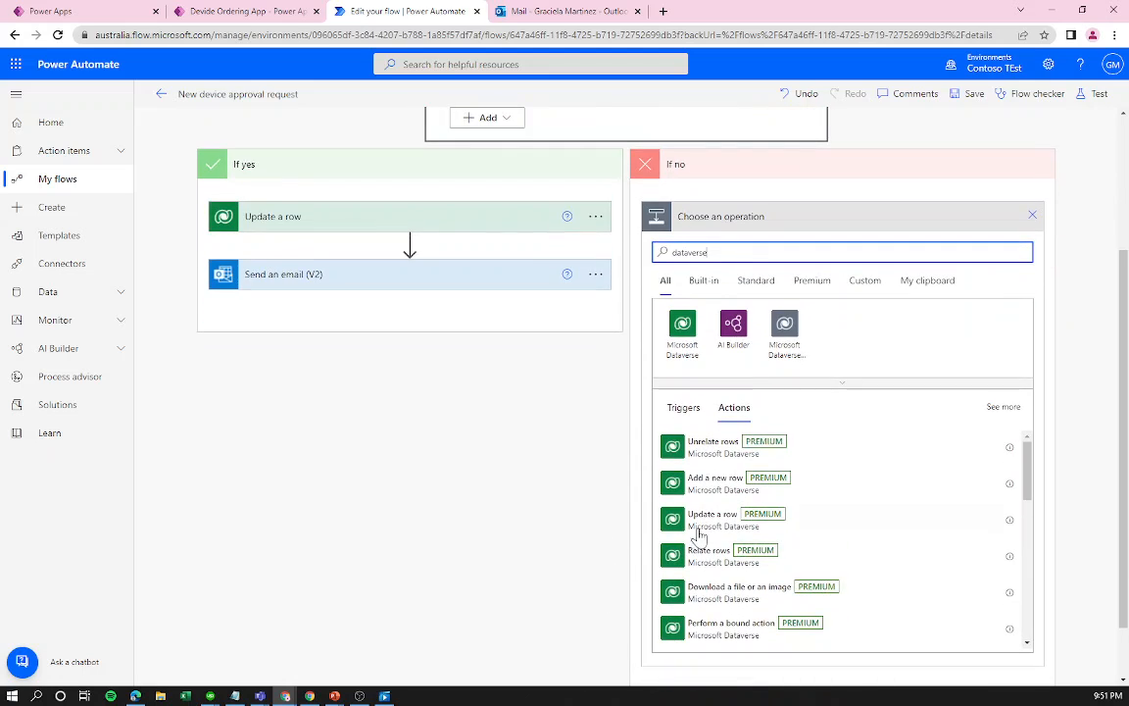
Copy the If yes branch's Update a row action to the clipboard and insert the copy into the If no branch.
{"action": "left_click", "coordinate": [595, 220]}
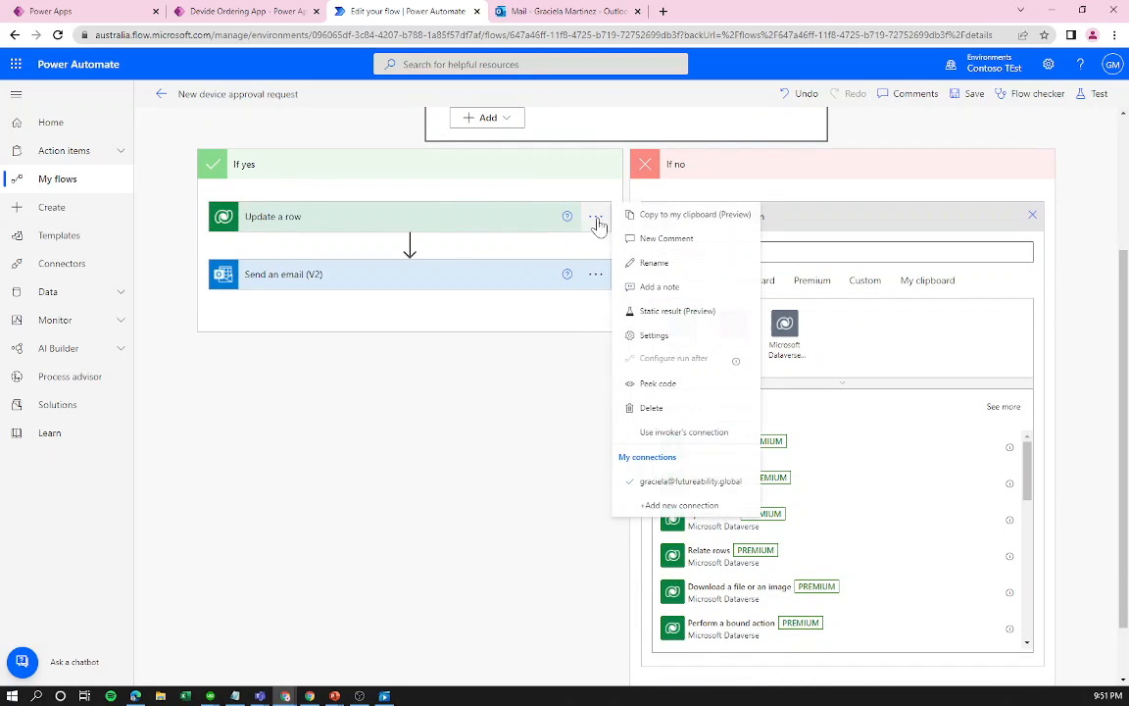
{"action": "left_click", "coordinate": [659, 217]}
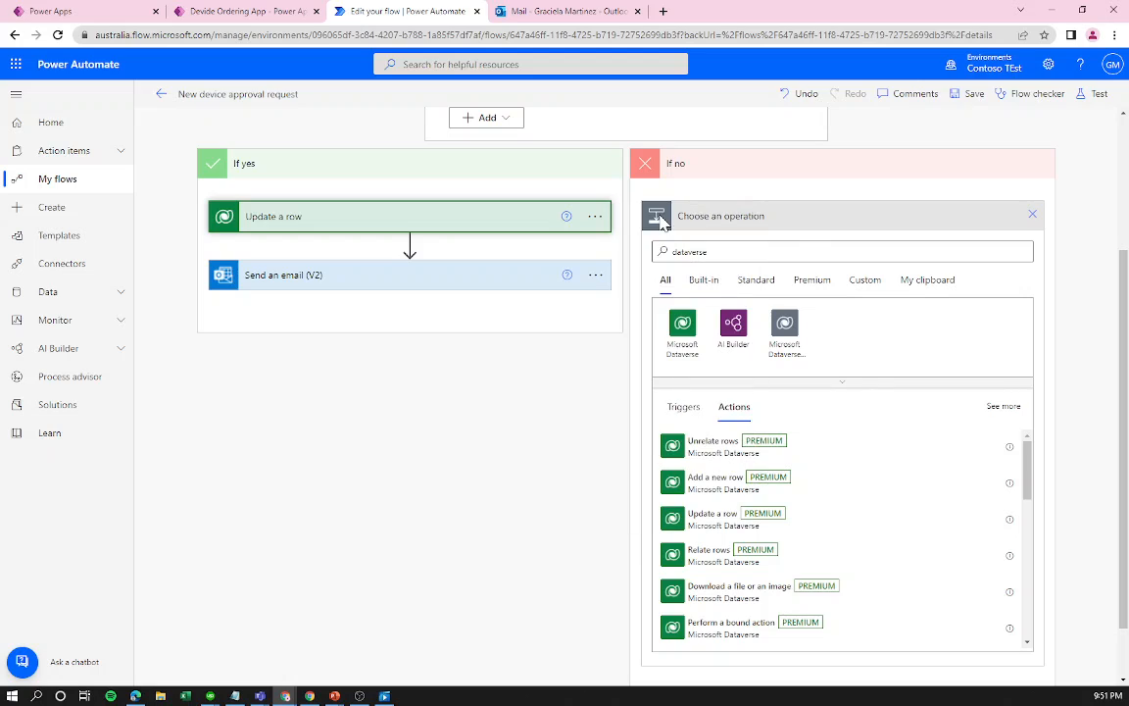
{"action": "left_click", "coordinate": [595, 217]}
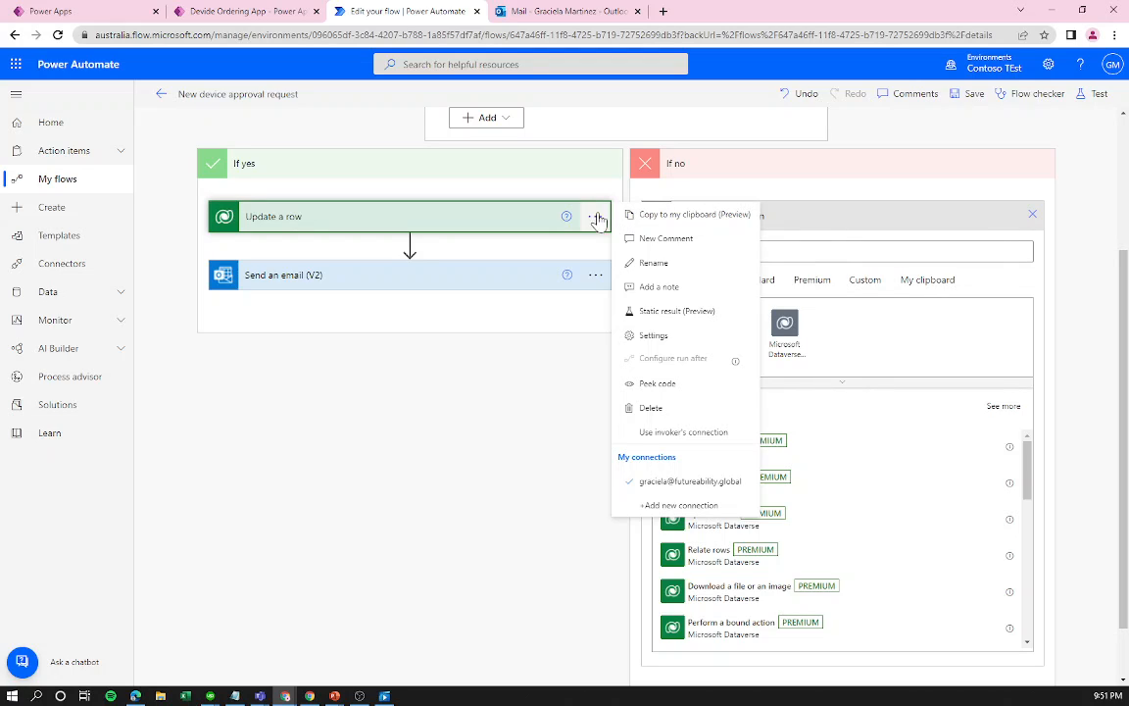
{"action": "left_click", "coordinate": [683, 217]}
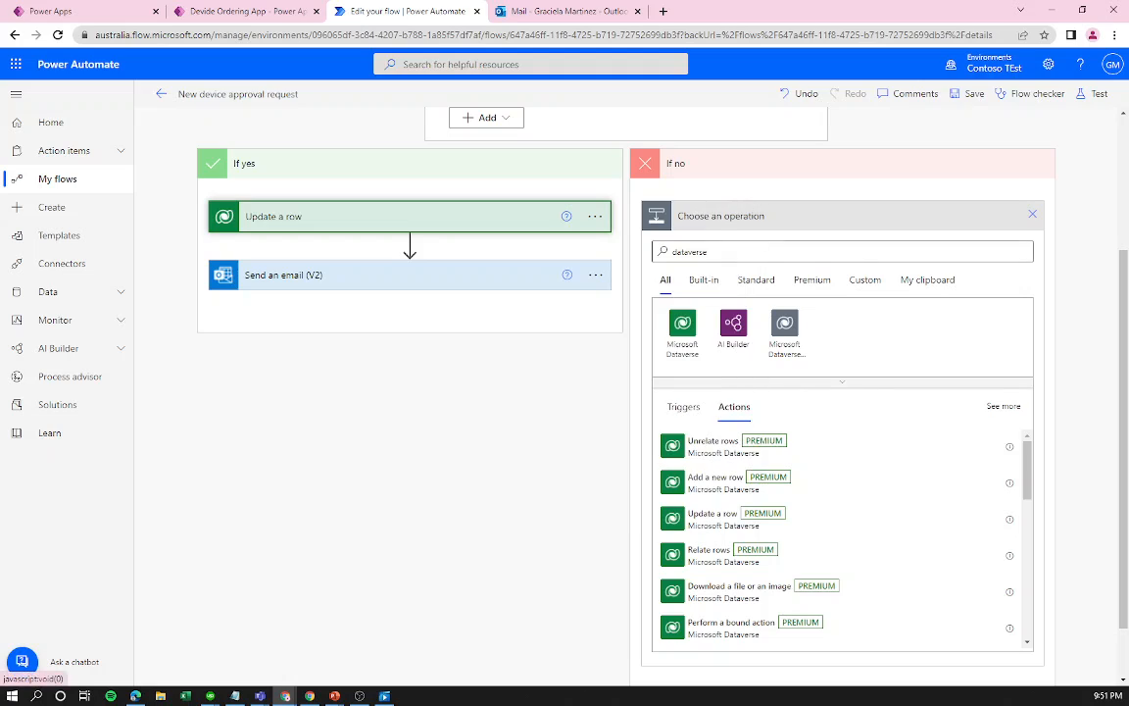
{"action": "left_click", "coordinate": [926, 282]}
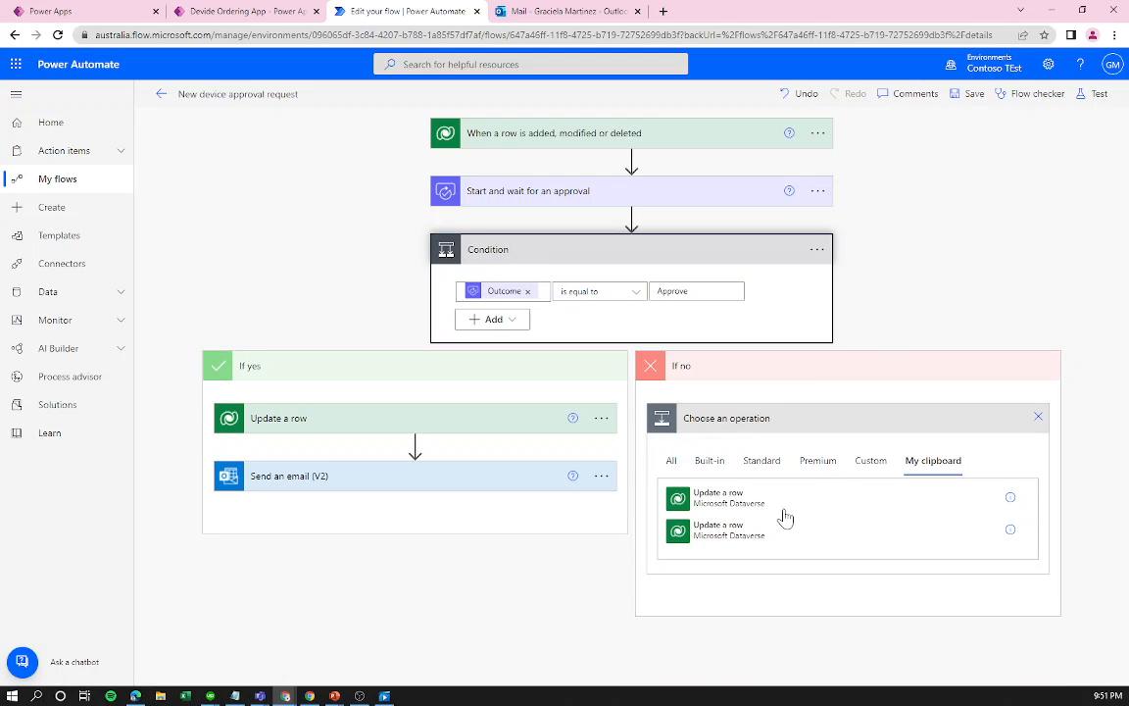
{"action": "left_click", "coordinate": [721, 498]}
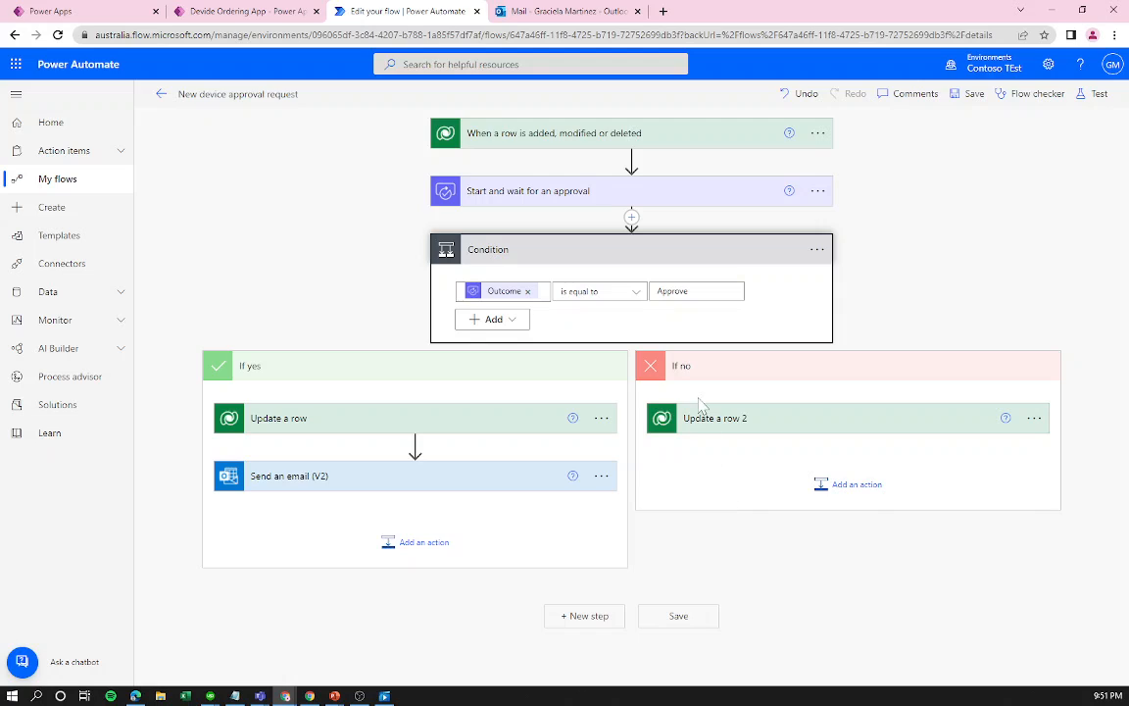
Expand the copied Update a row 2 action in the If no branch and show its advanced options.
{"action": "left_click", "coordinate": [779, 428]}
{"action": "left_click", "coordinate": [468, 425]}
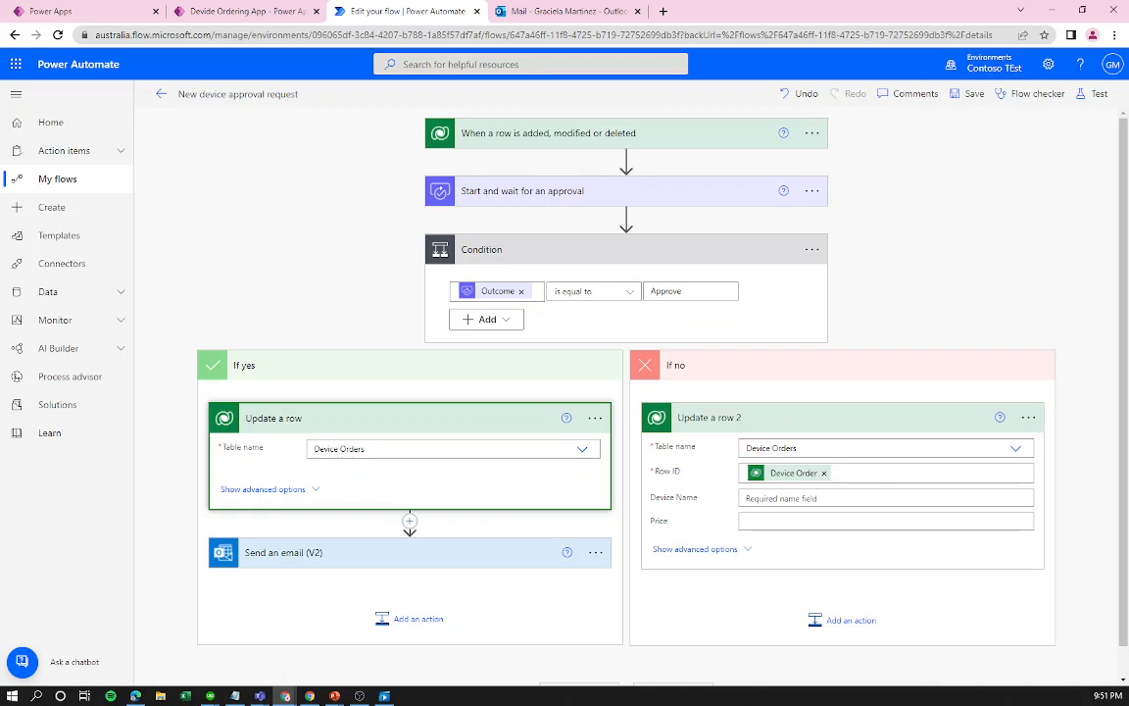
{"action": "left_click", "coordinate": [457, 426]}
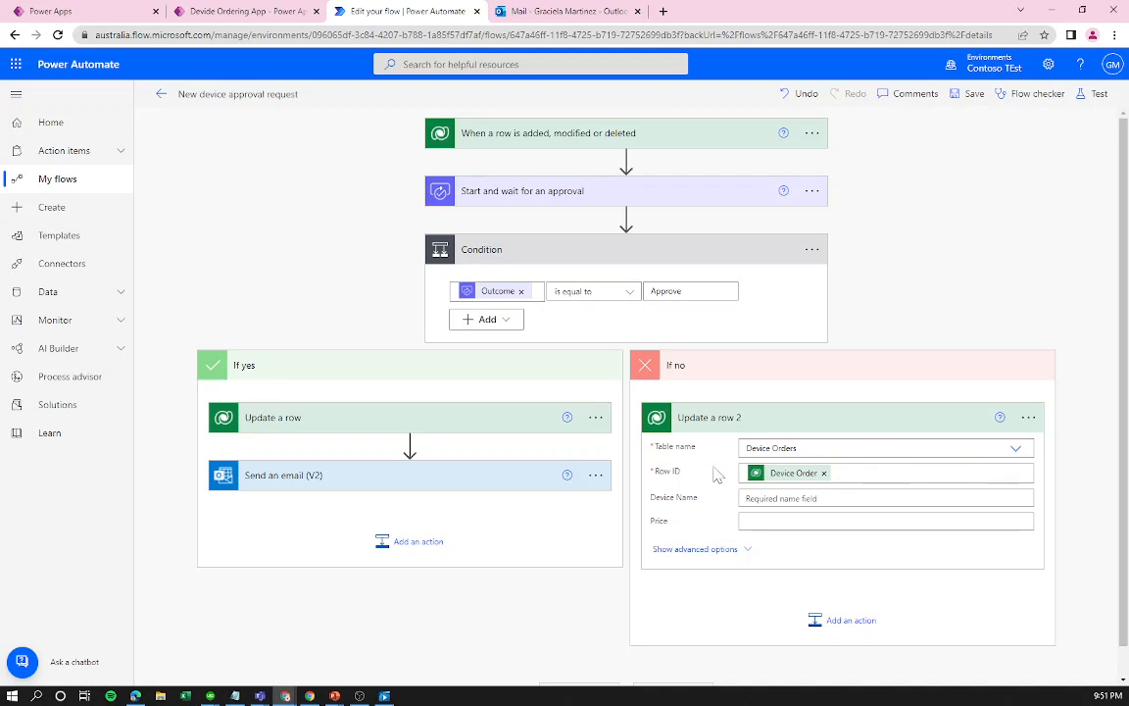
{"action": "left_click", "coordinate": [716, 555]}
{"action": "scroll", "coordinate": [716, 555], "scroll_direction": "down", "scroll_amount": 3}
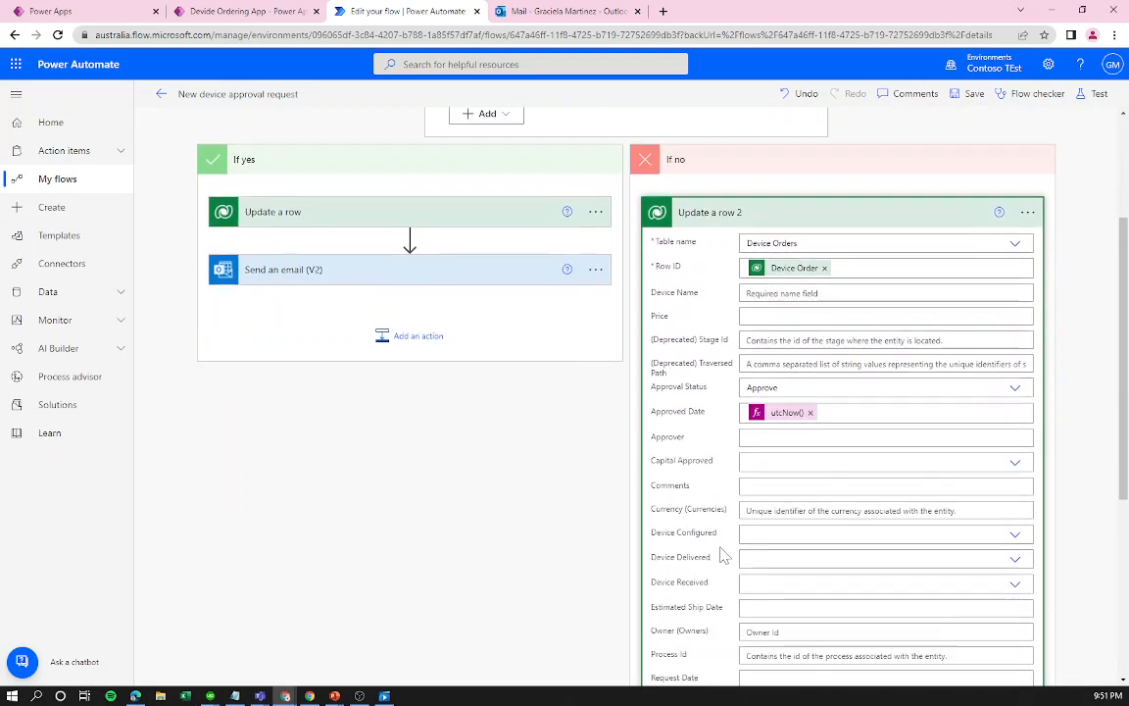
{"action": "scroll", "coordinate": [805, 354], "scroll_direction": "down", "scroll_amount": 4}
{"action": "scroll", "coordinate": [773, 556], "scroll_direction": "up", "scroll_amount": 4}
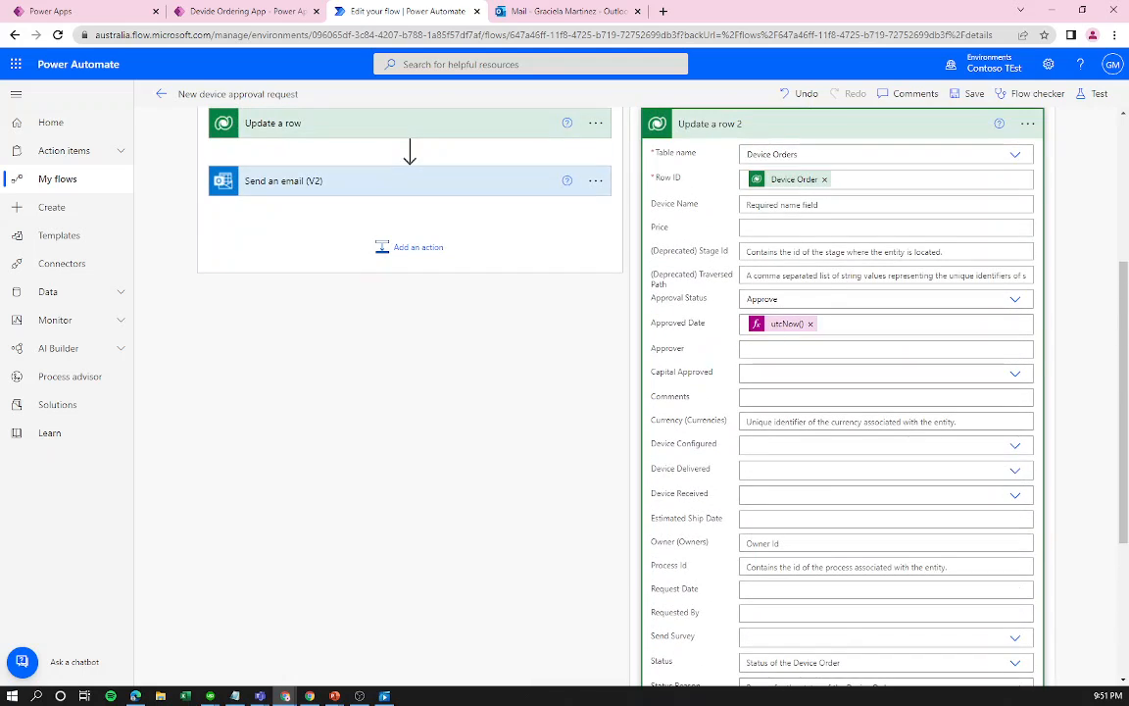
Set Approval Status to Reject in the Update a row 2 action, and collapse the action.
{"action": "left_click_drag", "start_coordinate": [653, 297], "coordinate": [707, 298]}
{"action": "left_click", "coordinate": [705, 298]}
{"action": "left_click", "coordinate": [760, 335]}
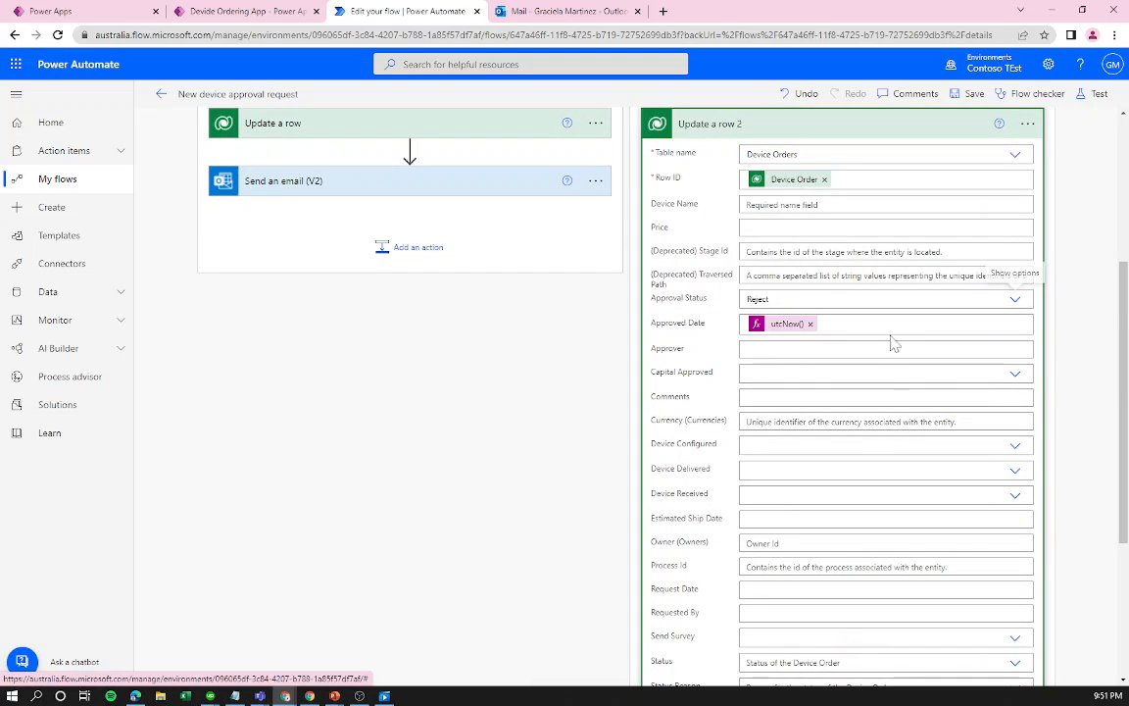
{"action": "scroll", "coordinate": [895, 343], "scroll_direction": "up", "scroll_amount": 2}
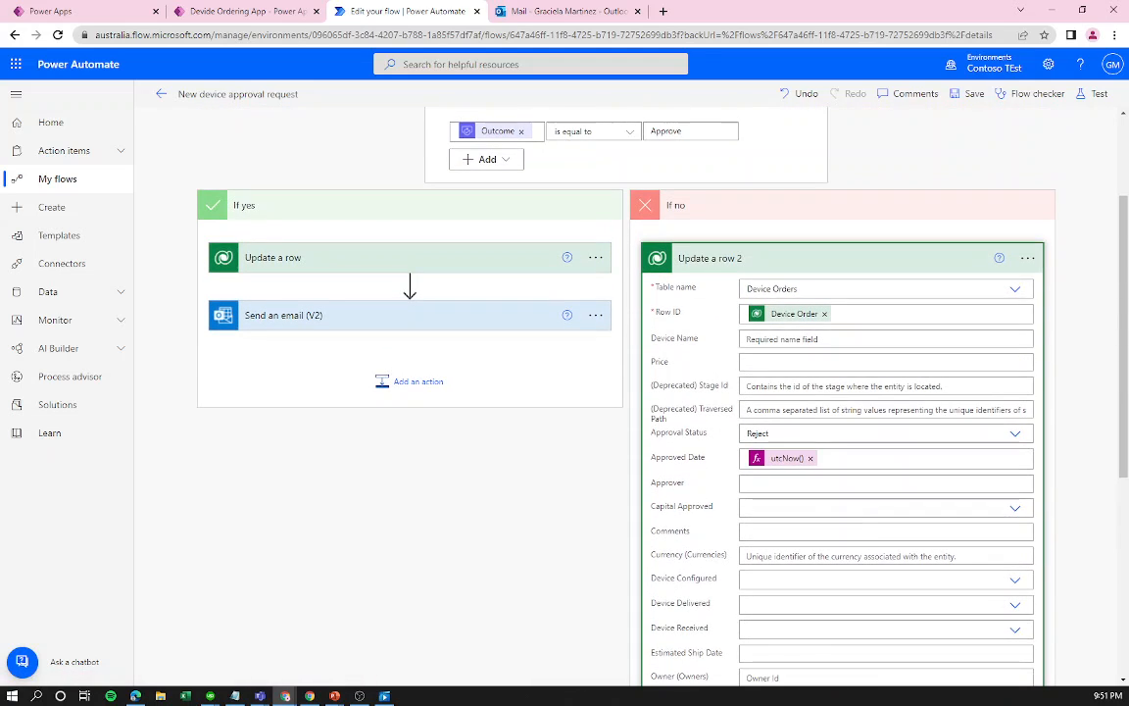
{"action": "left_click", "coordinate": [806, 261]}
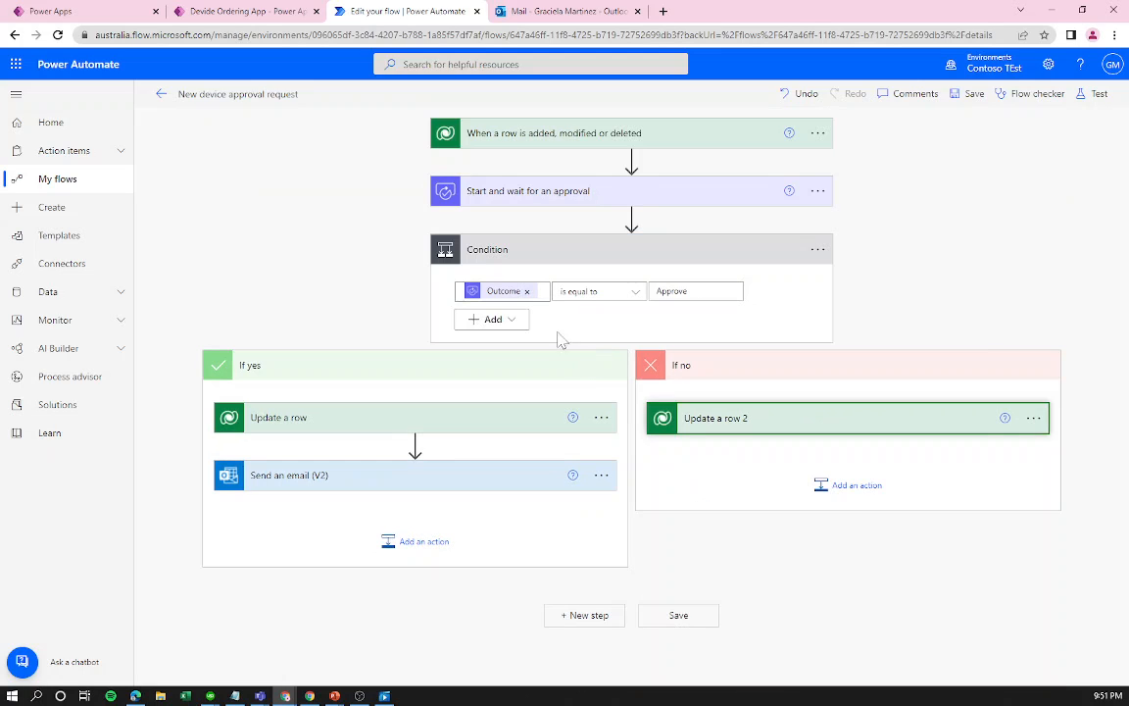
Copy the Send an email (V2) action to the clipboard and insert the copy after Update a row 2 in the If no branch.
{"action": "left_click", "coordinate": [602, 486]}
{"action": "left_click", "coordinate": [416, 446]}
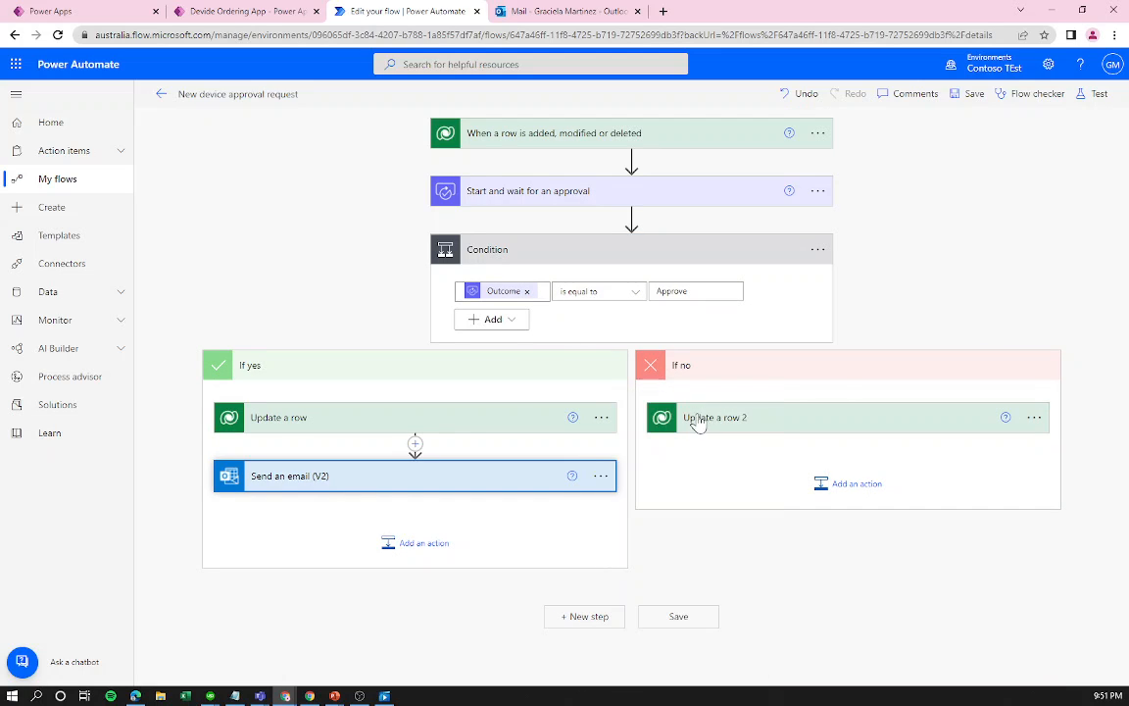
{"action": "left_click", "coordinate": [850, 488]}
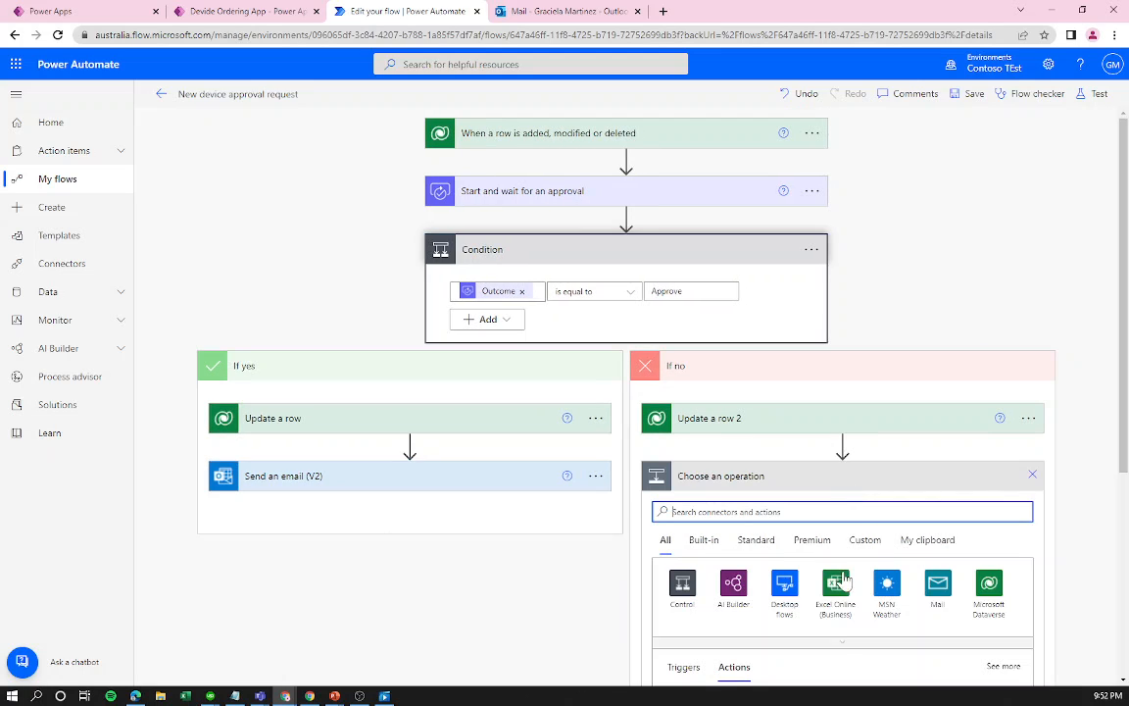
{"action": "left_click", "coordinate": [926, 541]}
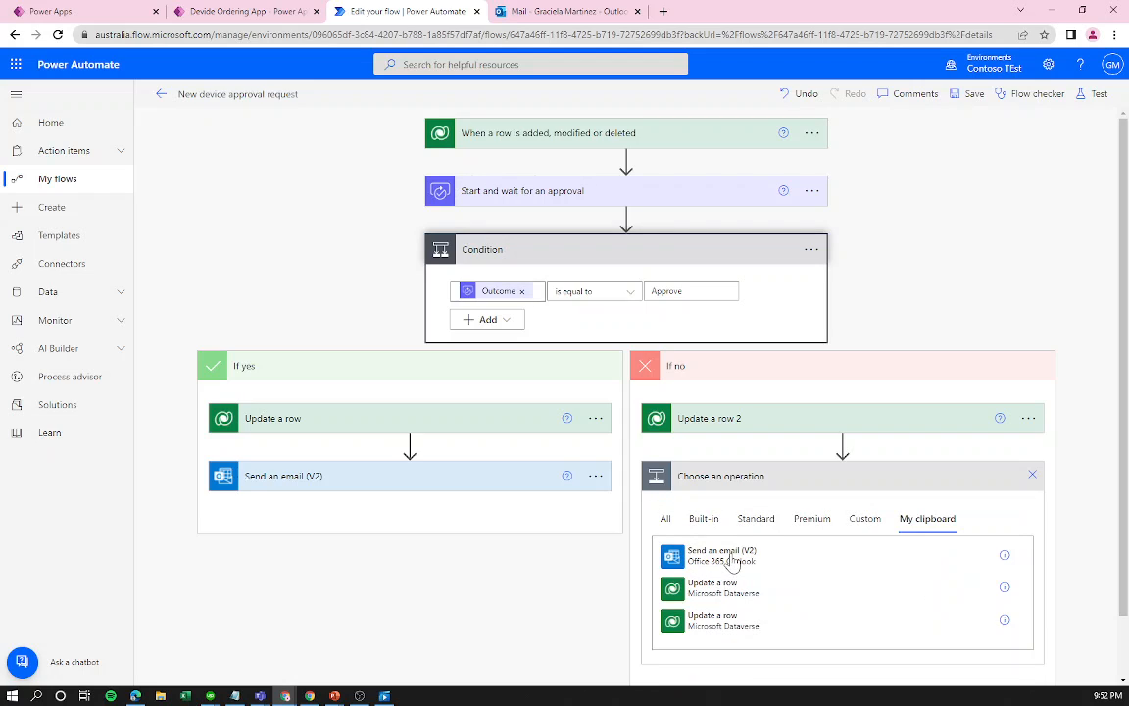
{"action": "left_click", "coordinate": [722, 554]}
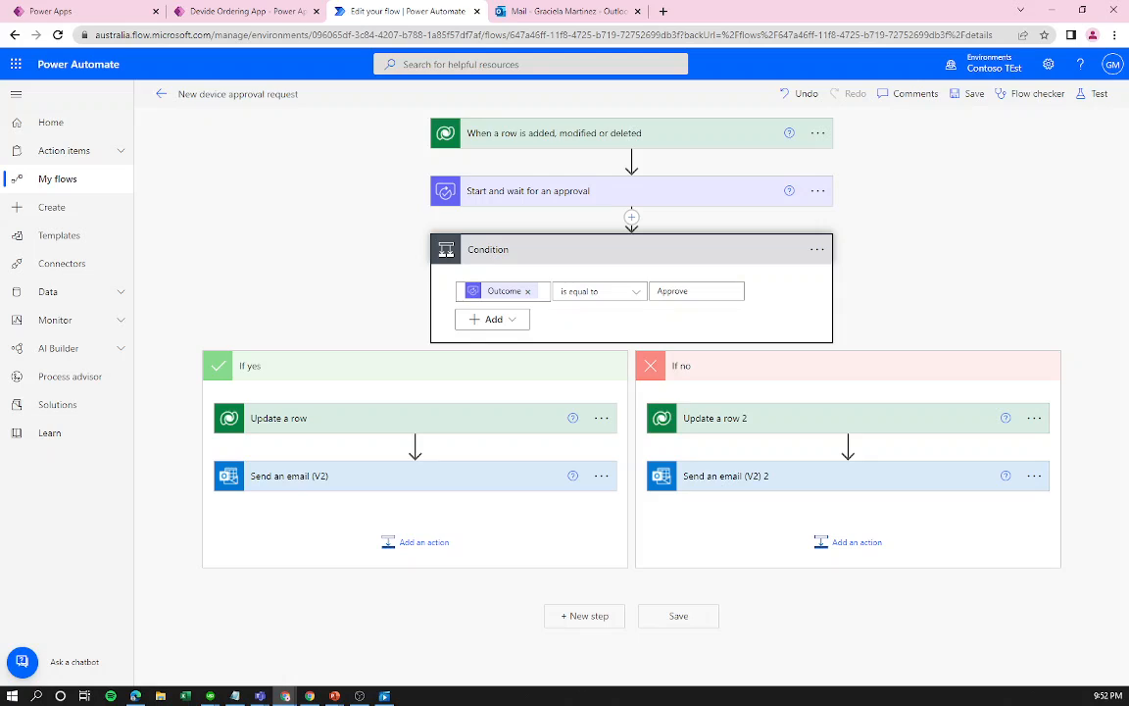
Change the subject of the If no branch's copied email action to "Your device was not approved".
{"action": "left_click", "coordinate": [877, 485]}
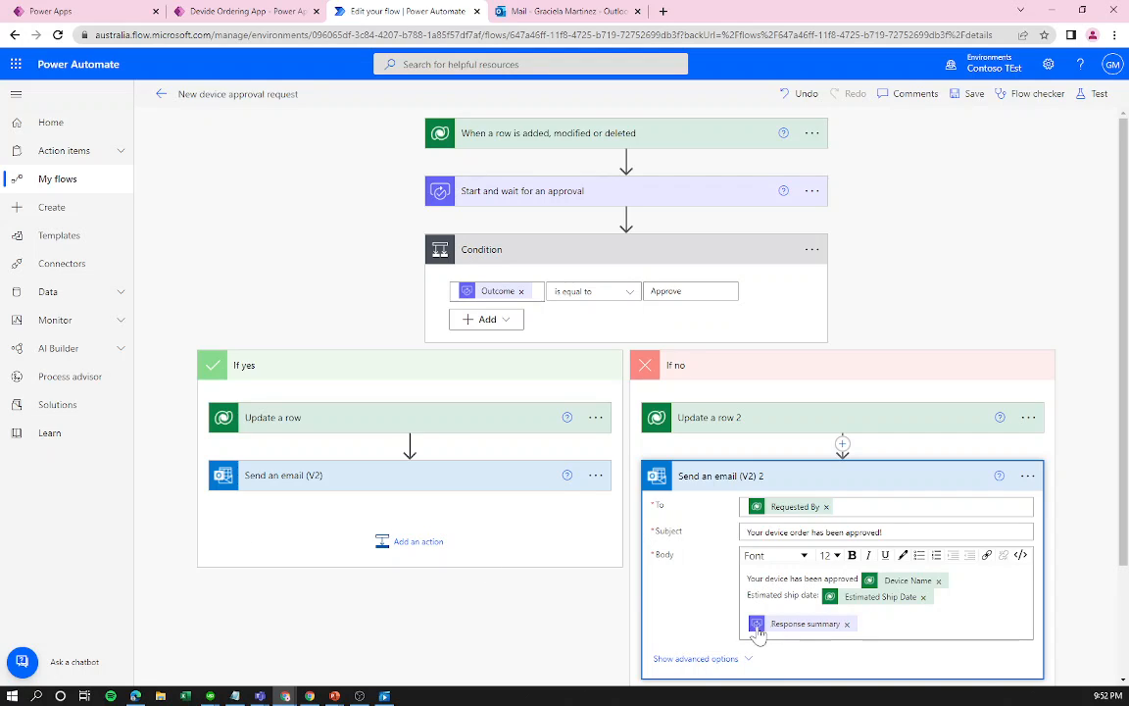
{"action": "left_click_drag", "start_coordinate": [884, 533], "coordinate": [790, 533]}
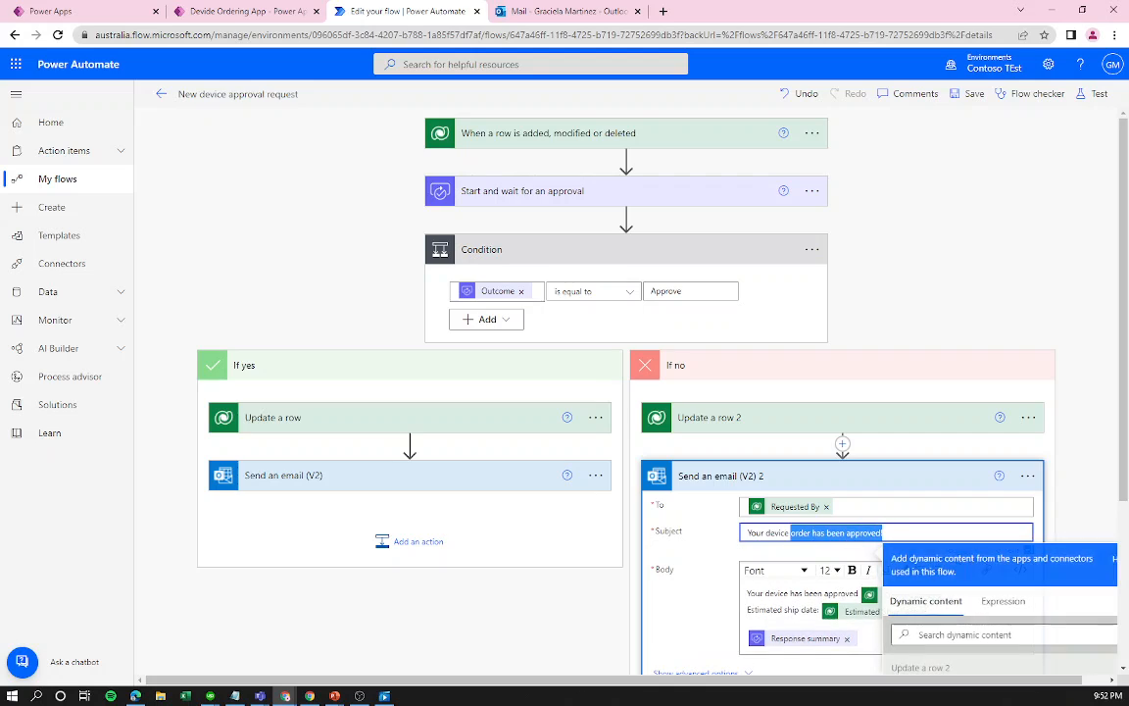
{"action": "type", "text": "was not ap"}
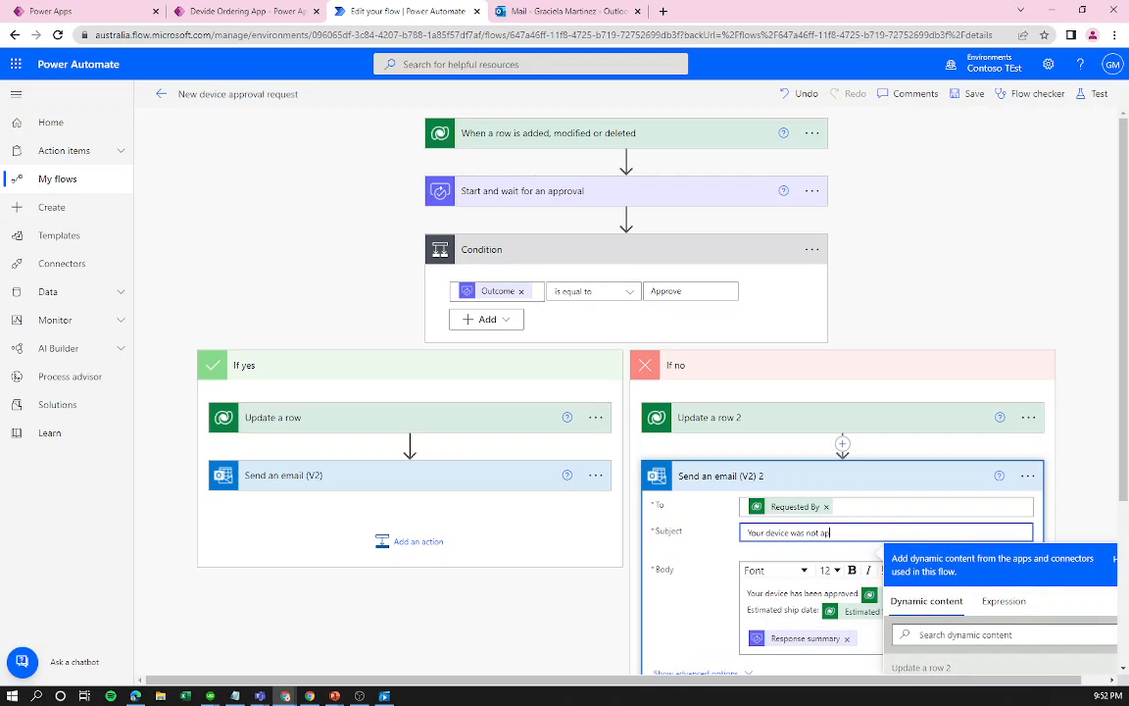
{"action": "type", "text": "proved"}
{"action": "left_click", "coordinate": [1067, 513]}
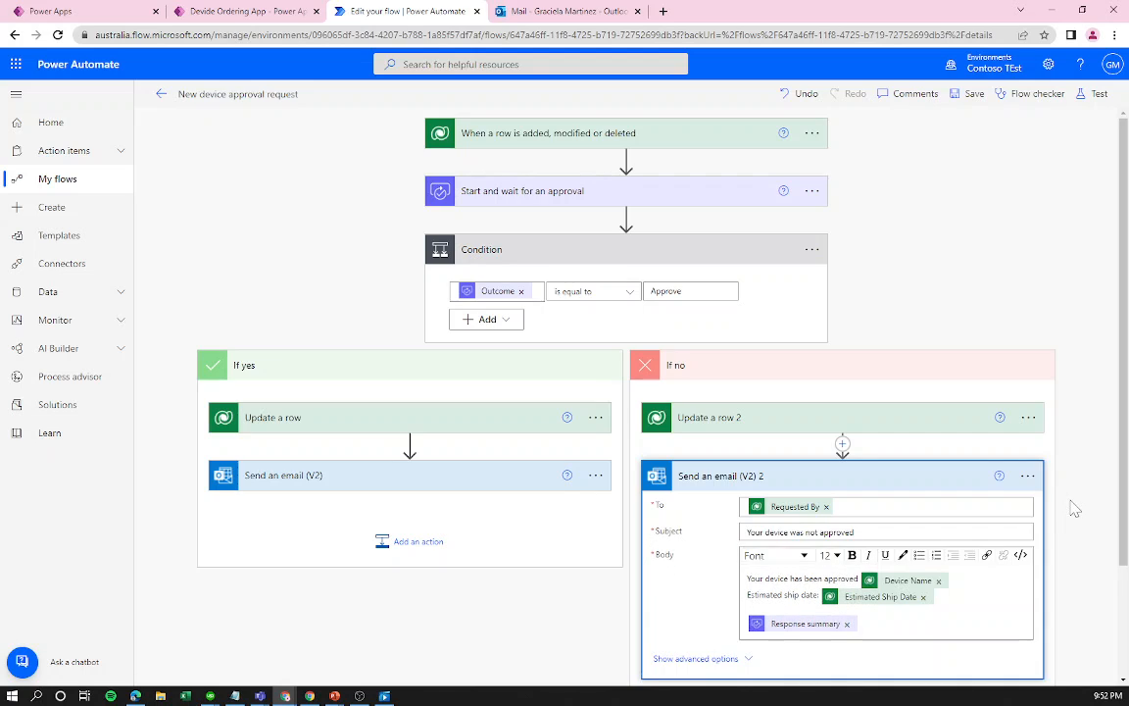
Reword the email body's first line to "Sorry, your device request for" before the Device Name token and "was not approved." after it.
{"action": "scroll", "coordinate": [1071, 504], "scroll_direction": "down", "scroll_amount": 3}
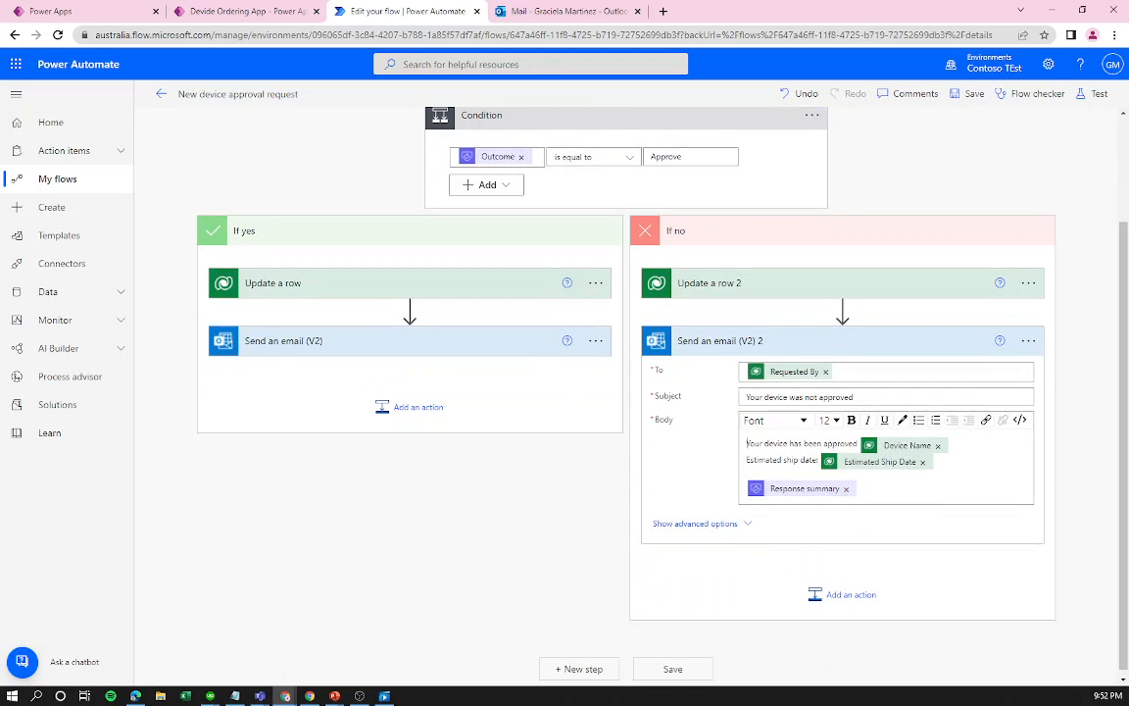
{"action": "left_click_drag", "start_coordinate": [746, 443], "coordinate": [859, 444]}
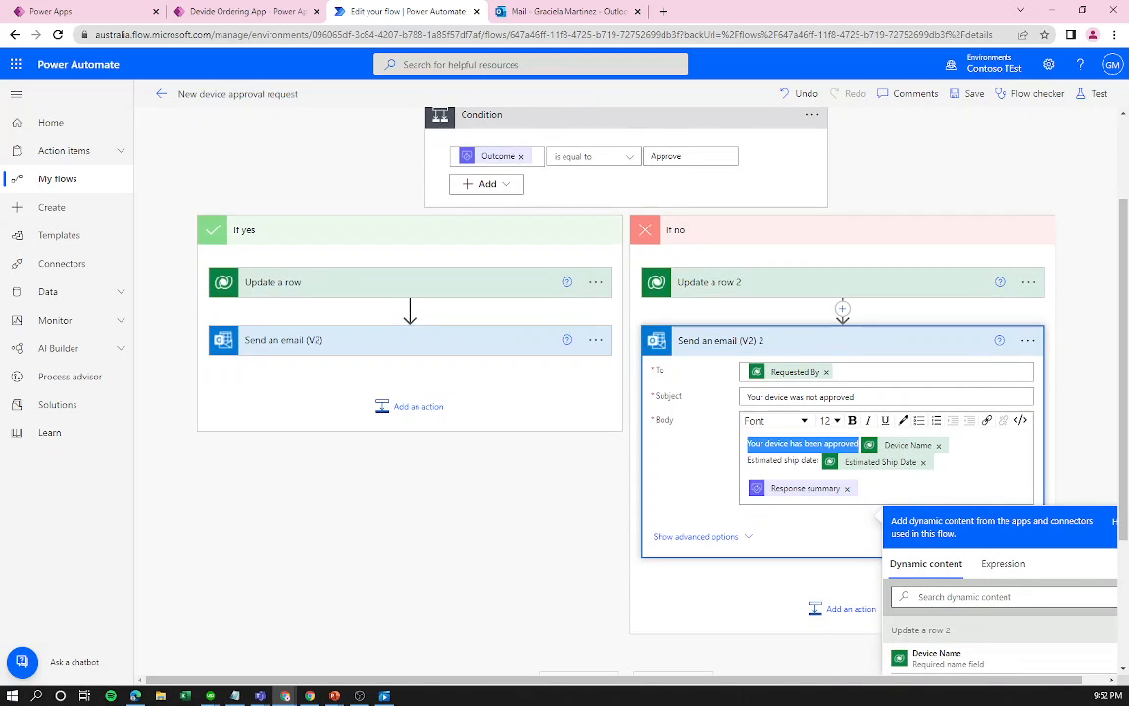
{"action": "type", "text": "Sorry, "}
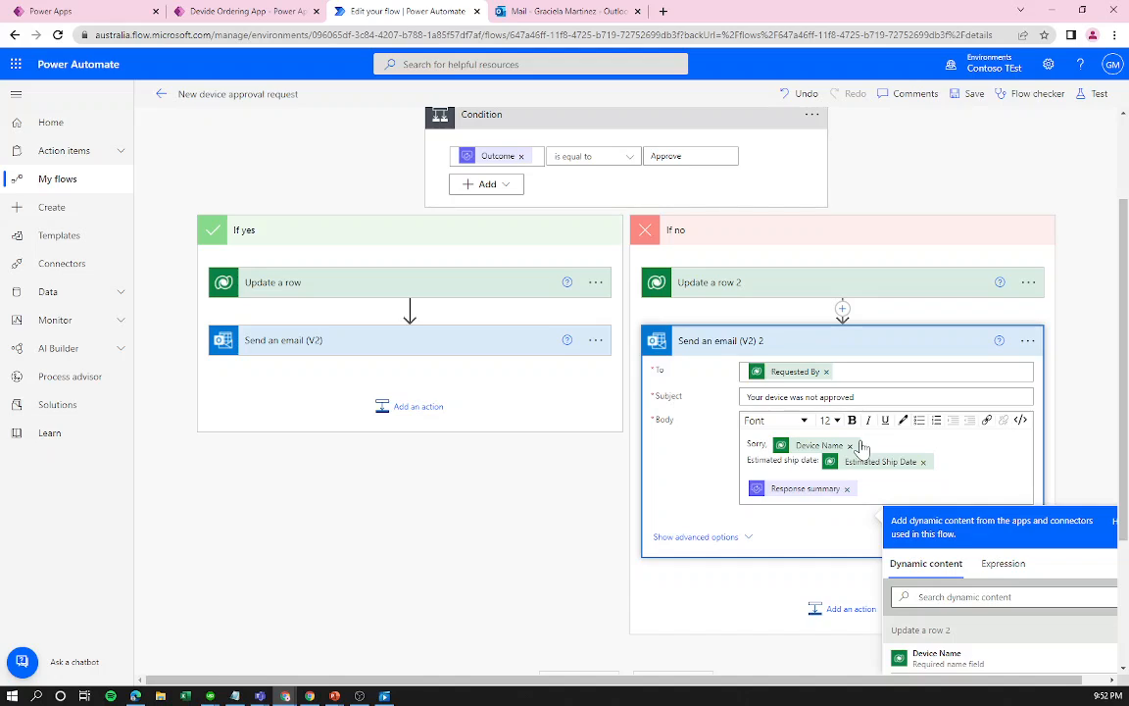
{"action": "type", "text": "your devi"}
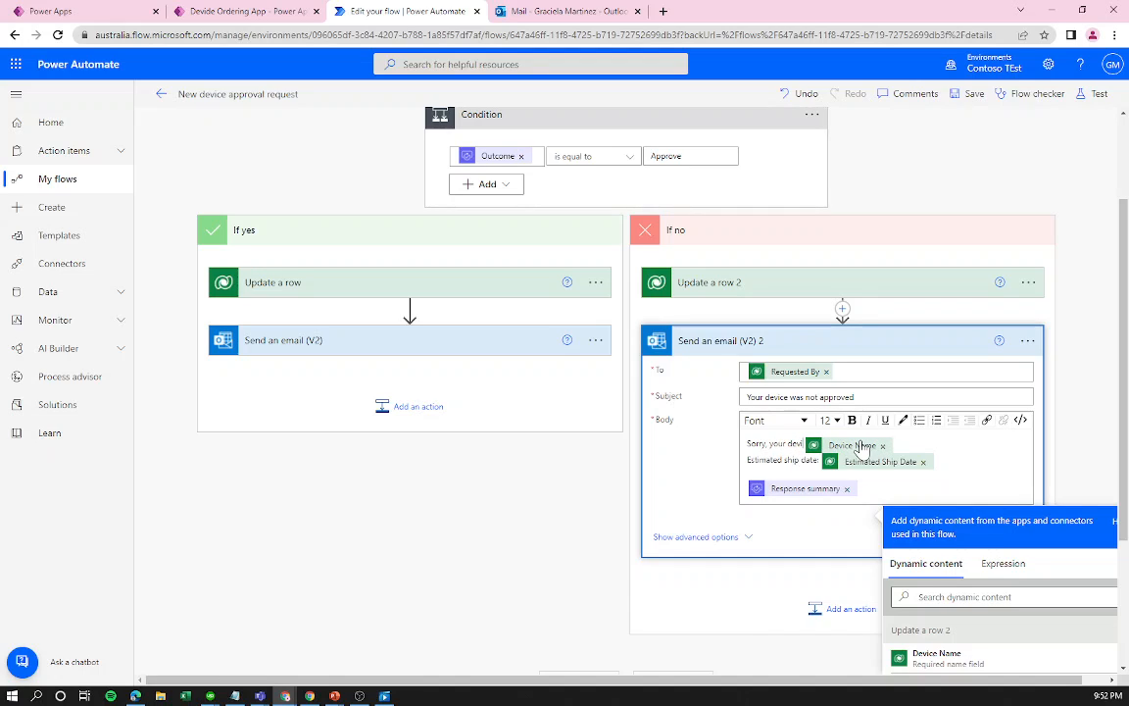
{"action": "type", "text": "ce request for"}
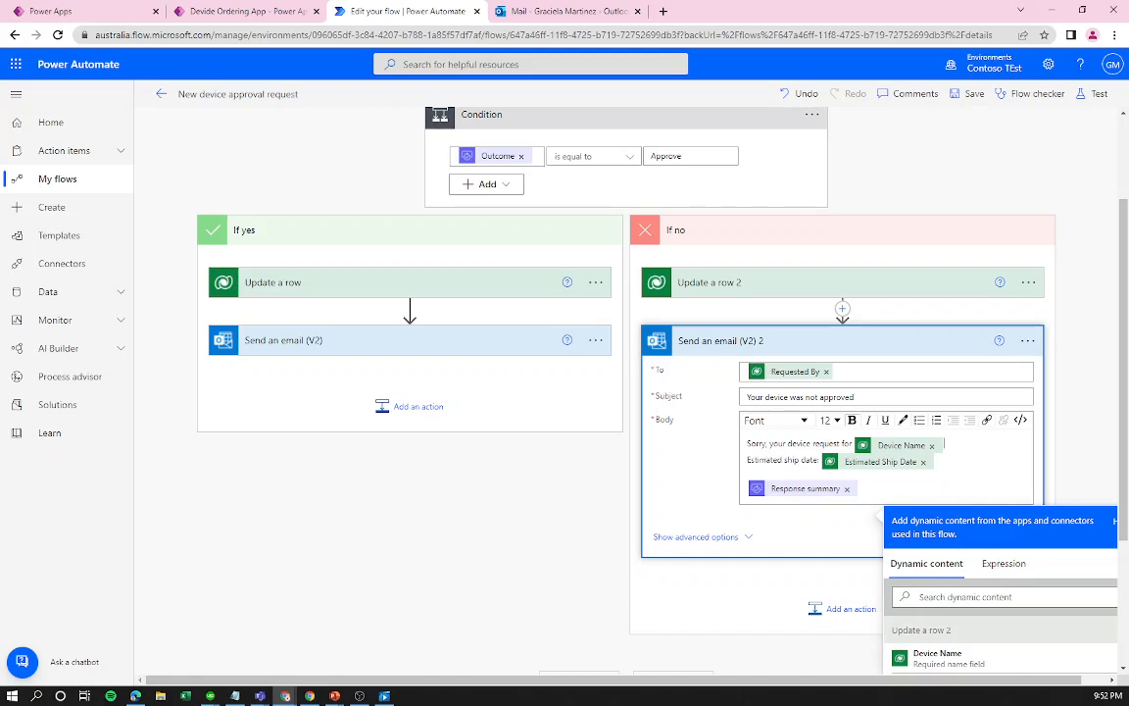
{"action": "type", "text": "was not approved."}
Remove the bold formatting from "was not approved." in the email body and replace "not" with "NOT".
{"action": "left_click_drag", "start_coordinate": [947, 444], "coordinate": [1037, 456]}
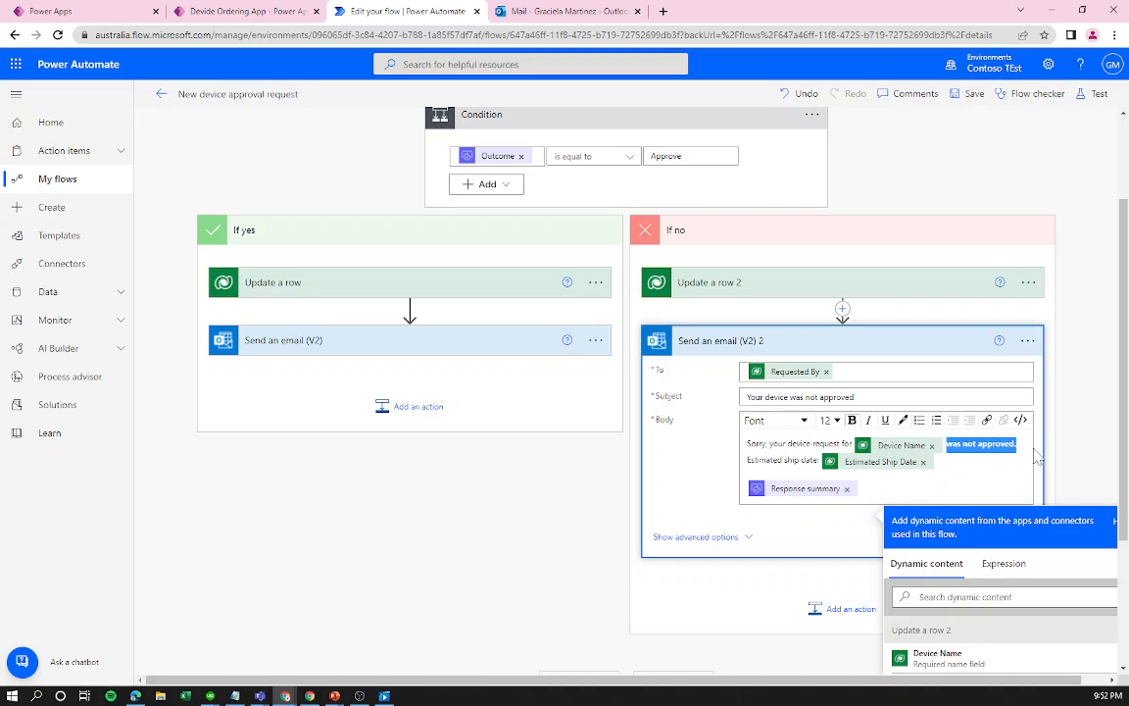
{"action": "left_click", "coordinate": [852, 420]}
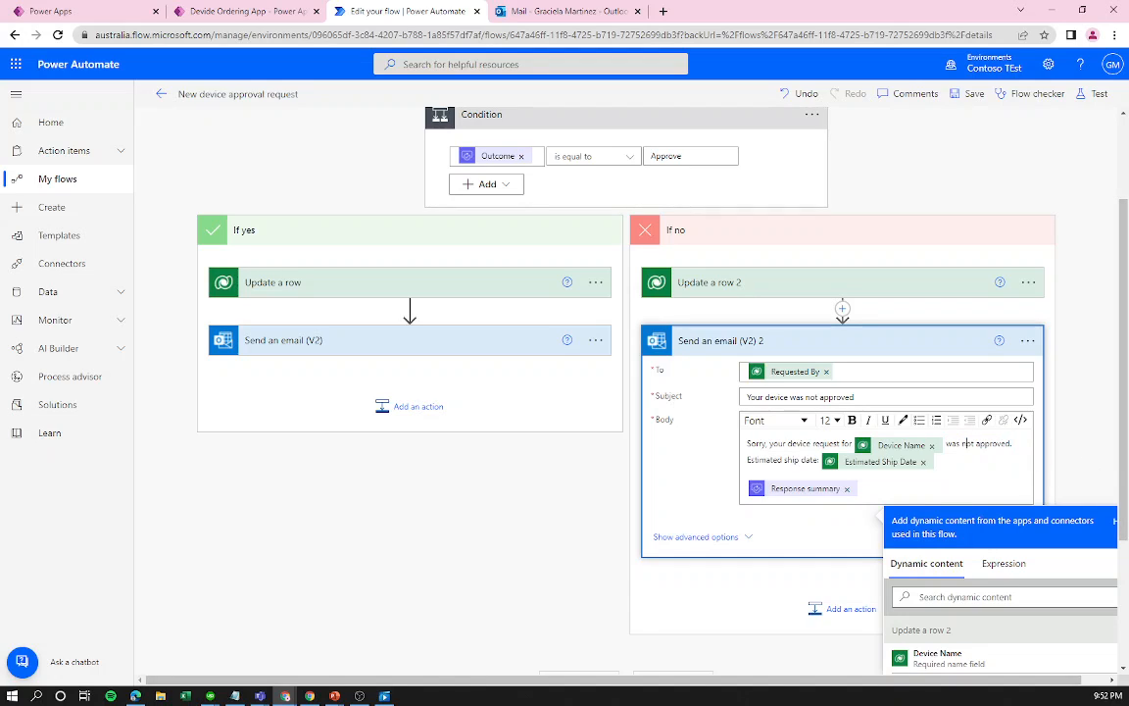
{"action": "double_click", "coordinate": [968, 444]}
{"action": "type", "text": "NOT"}
Delete the estimated ship date line and its token from the rejection email body, along with an extra blank line.
{"action": "left_click_drag", "start_coordinate": [931, 462], "coordinate": [738, 462]}
{"action": "key", "text": "BackSpace"}
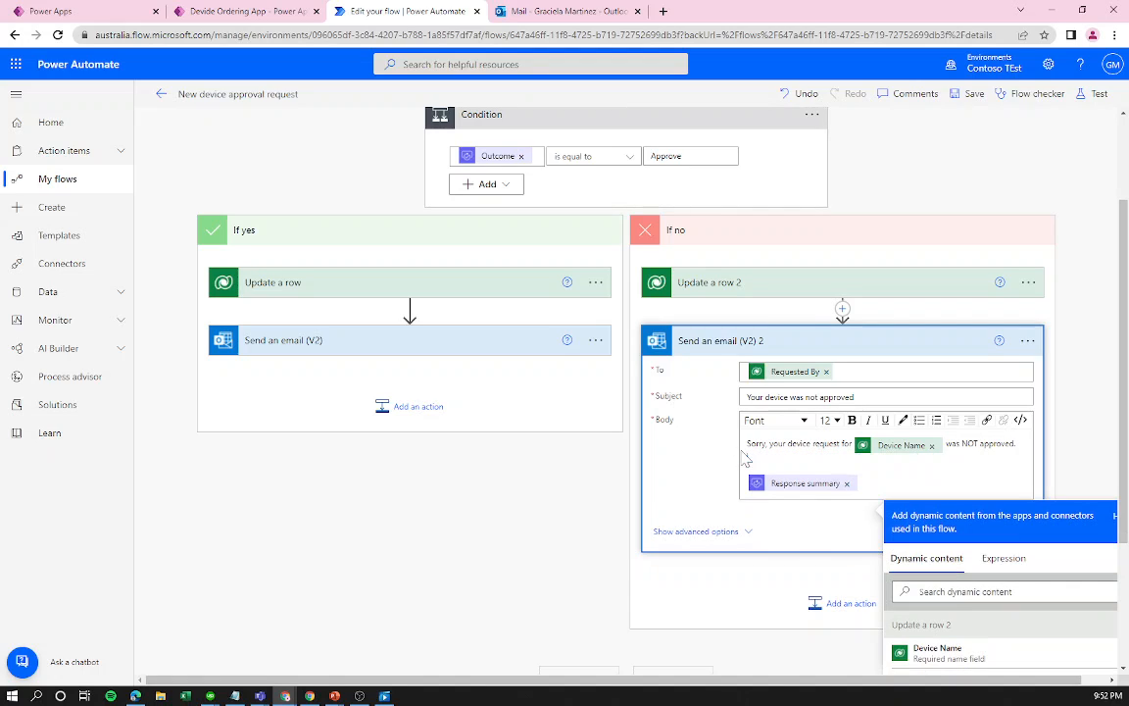
{"action": "key", "text": "BackSpace"}
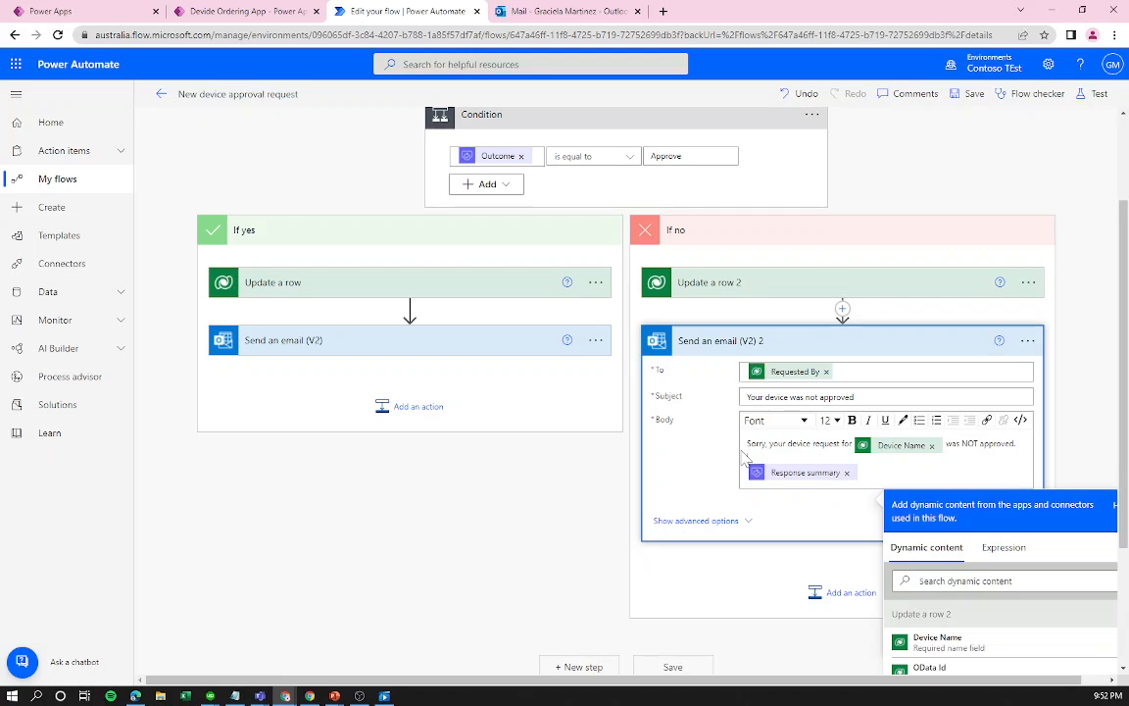
Try to save the flow with the new rejection actions in the If no branch.
{"action": "scroll", "coordinate": [744, 458], "scroll_direction": "down", "scroll_amount": 1}
{"action": "scroll", "coordinate": [745, 458], "scroll_direction": "down", "scroll_amount": 2}
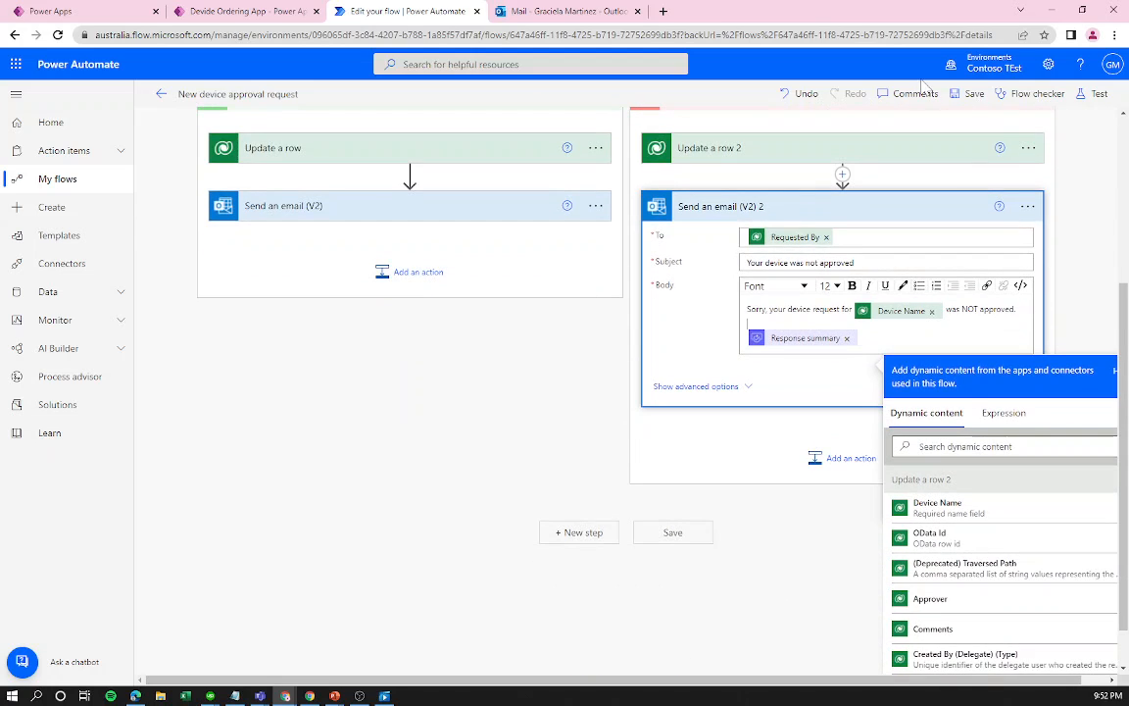
{"action": "left_click", "coordinate": [974, 94]}
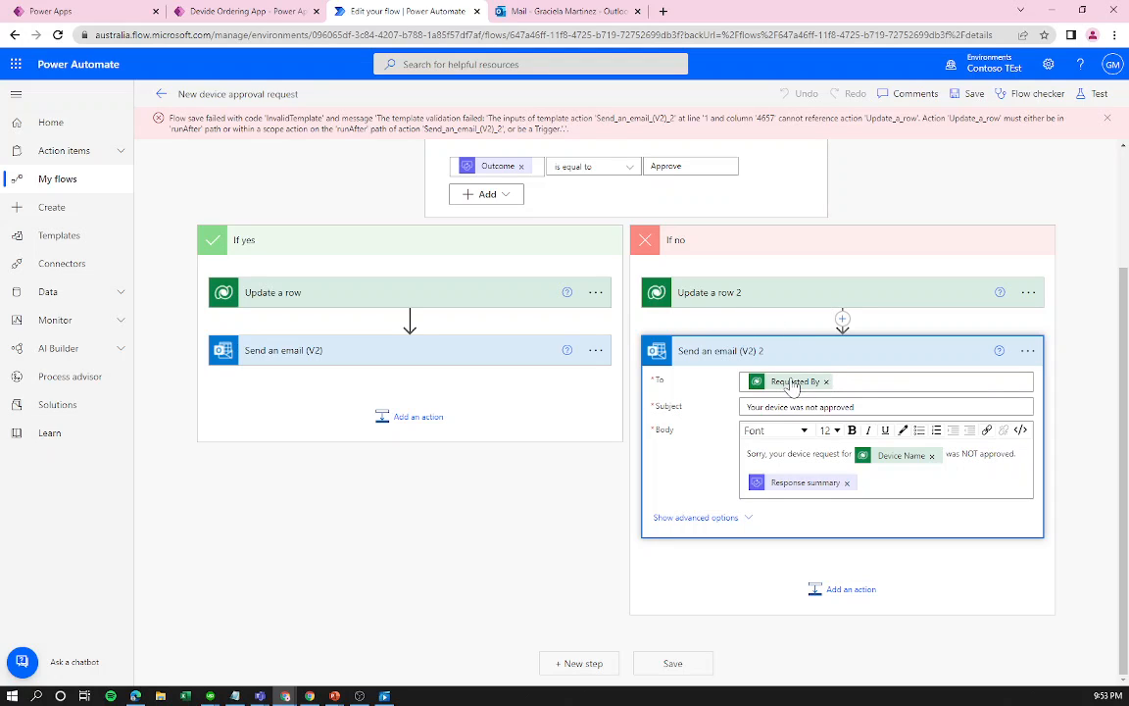
Replace the rejection email's recipient with the Requested By value from Update a row 2 and save the flow.
{"action": "mouse_move", "coordinate": [792, 385]}
{"action": "left_click", "coordinate": [826, 382]}
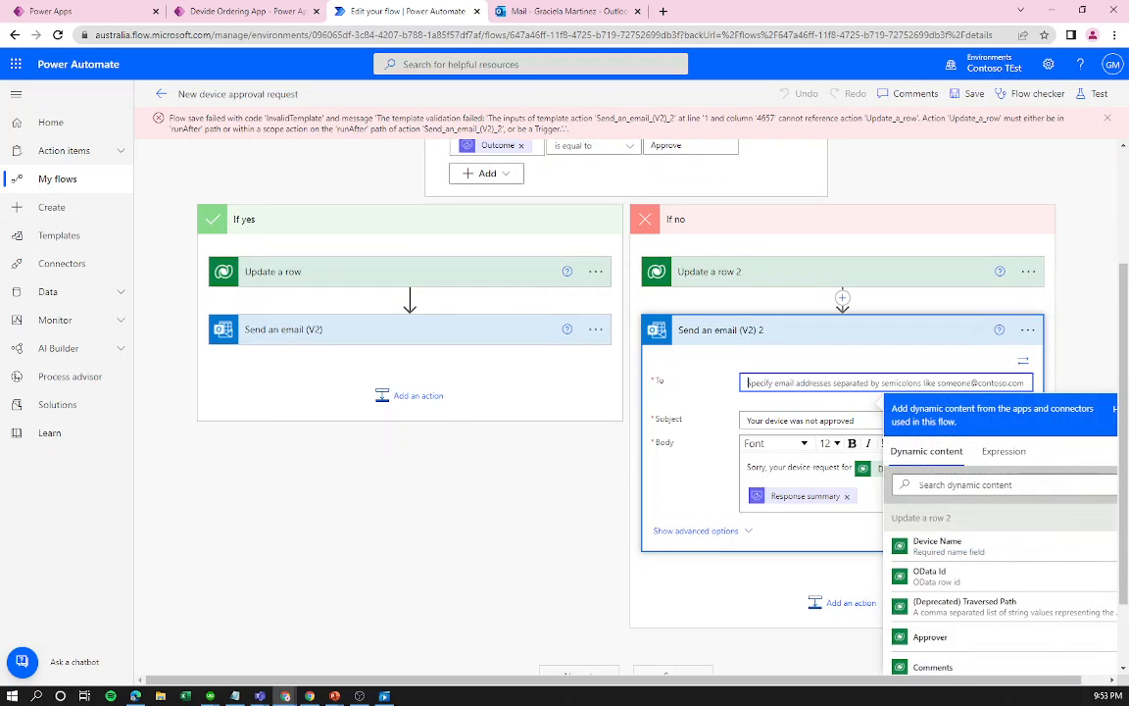
{"action": "type", "text": "reque"}
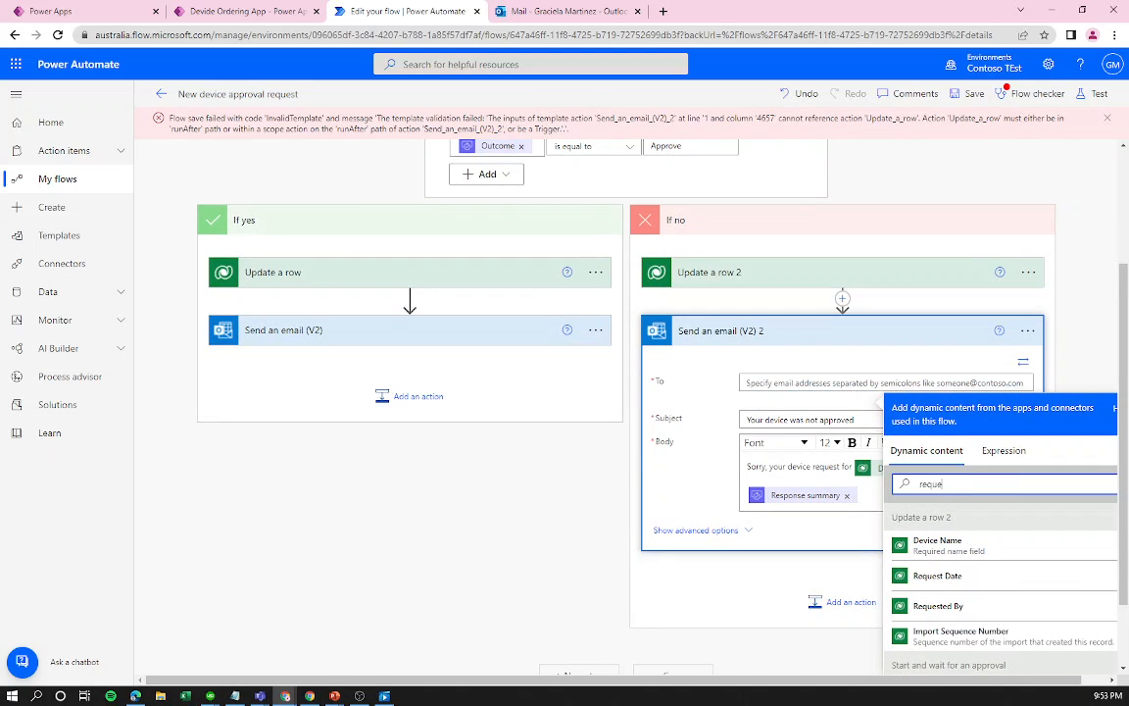
{"action": "left_click", "coordinate": [933, 607]}
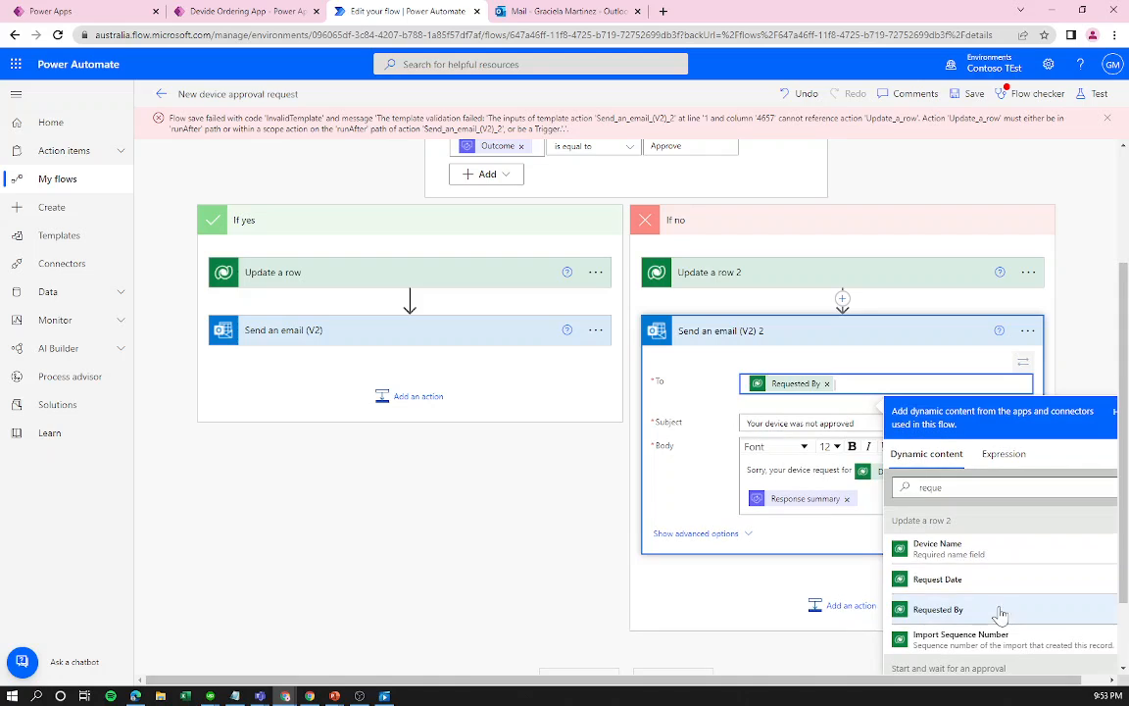
{"action": "left_click", "coordinate": [974, 94]}
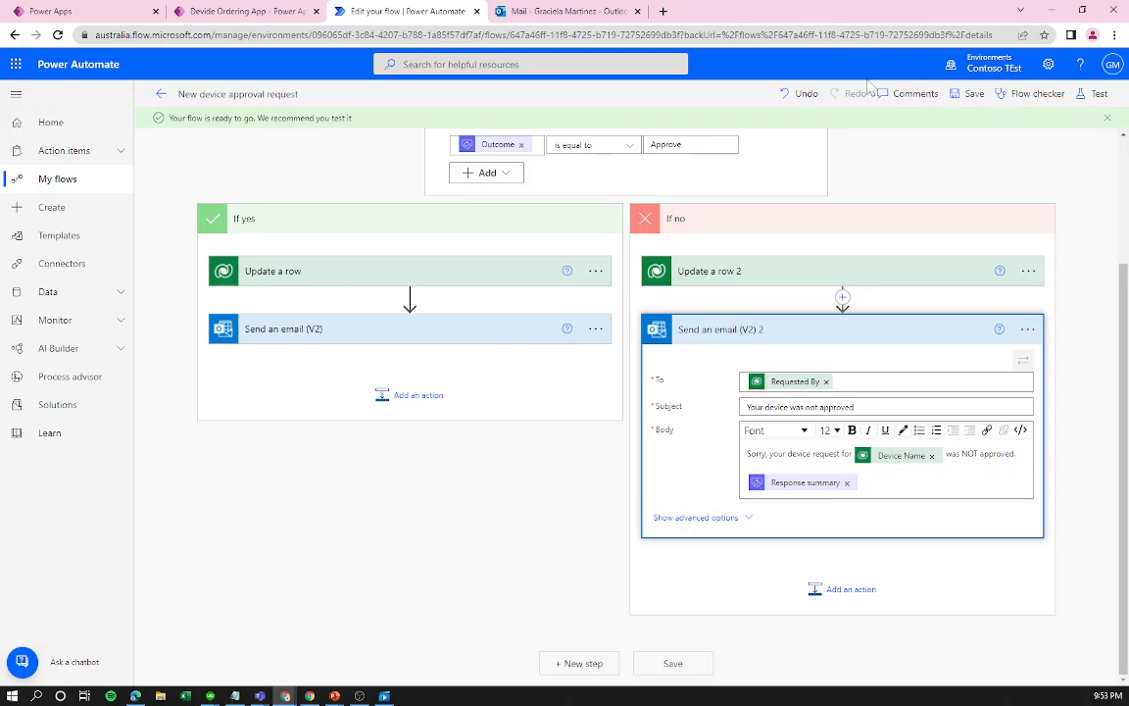
Switch to the Device Ordering App and submit the Acer Aspire S5 device request.
{"action": "left_click", "coordinate": [86, 9]}
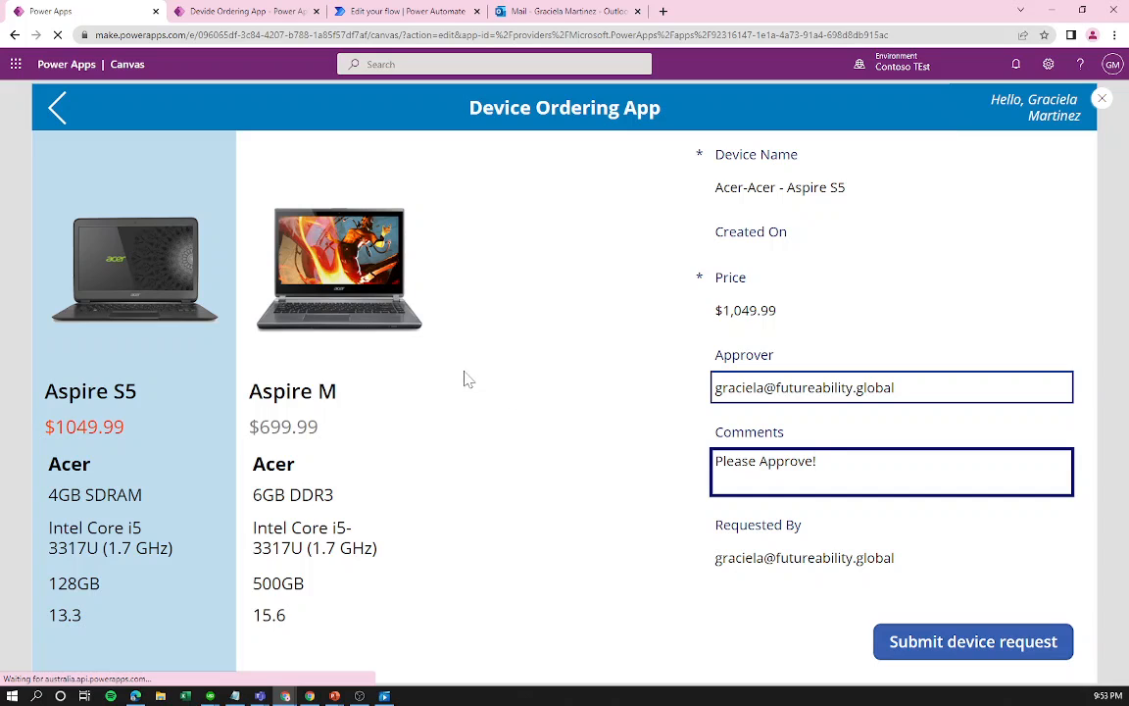
{"action": "left_click", "coordinate": [964, 645]}
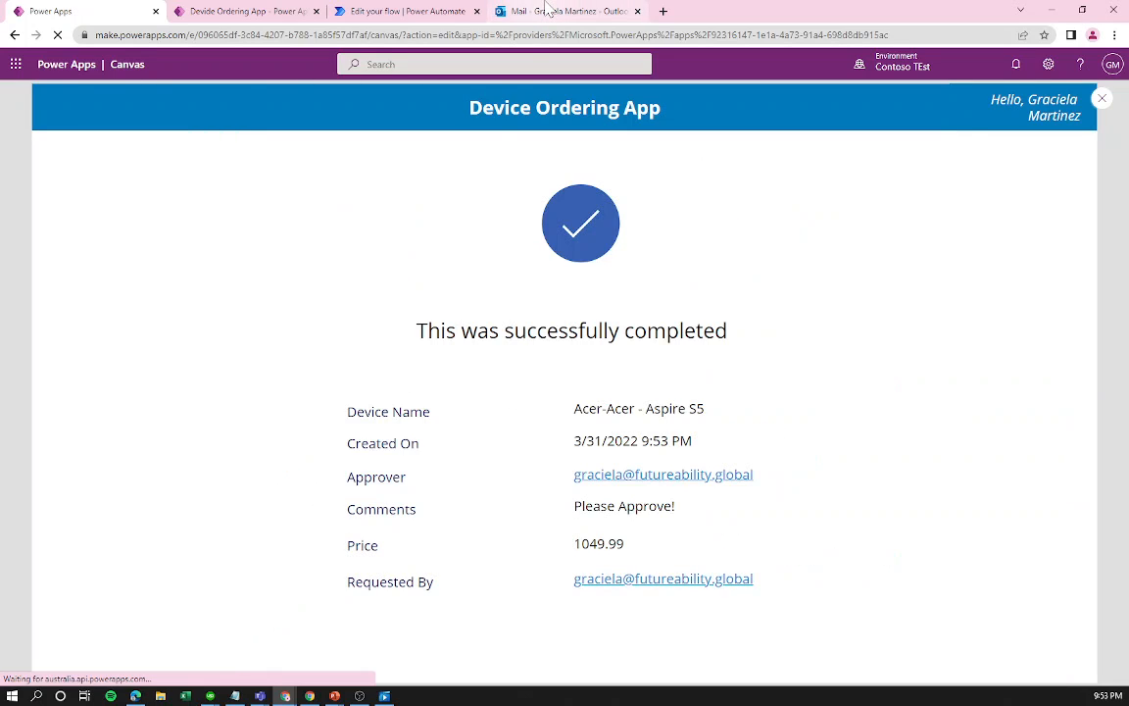
Return to the flow in Power Automate and launch a separate Power Automate session from the Microsoft 365 app list.
{"action": "left_click", "coordinate": [406, 11]}
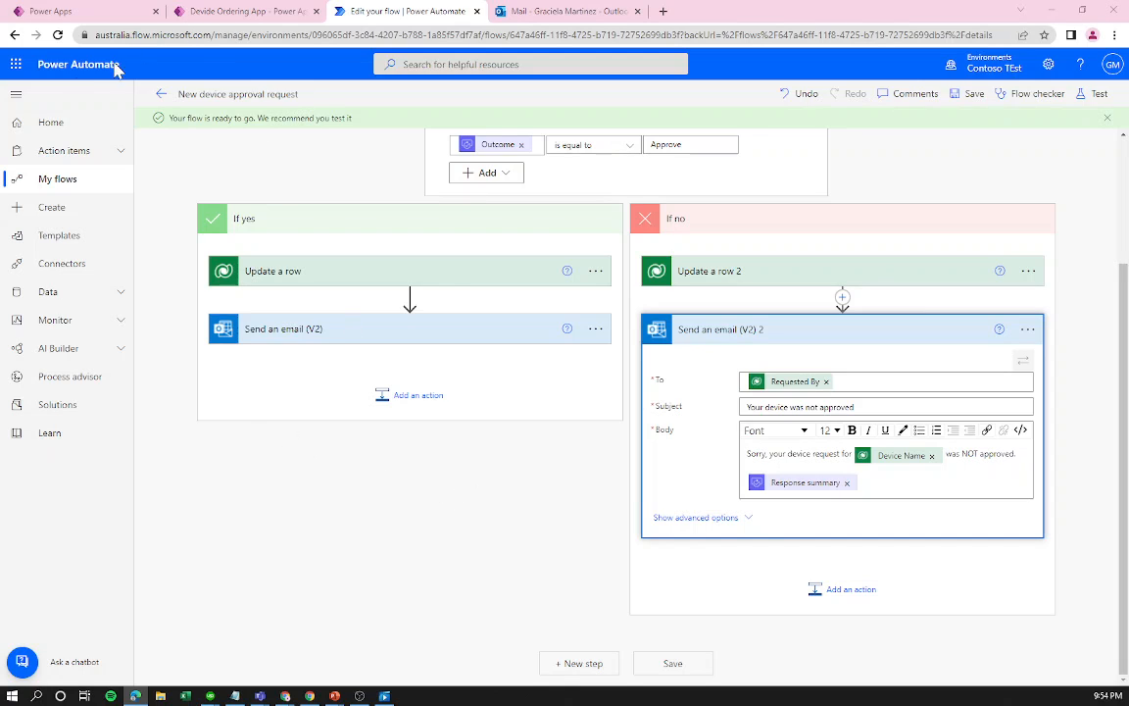
{"action": "left_click", "coordinate": [15, 64]}
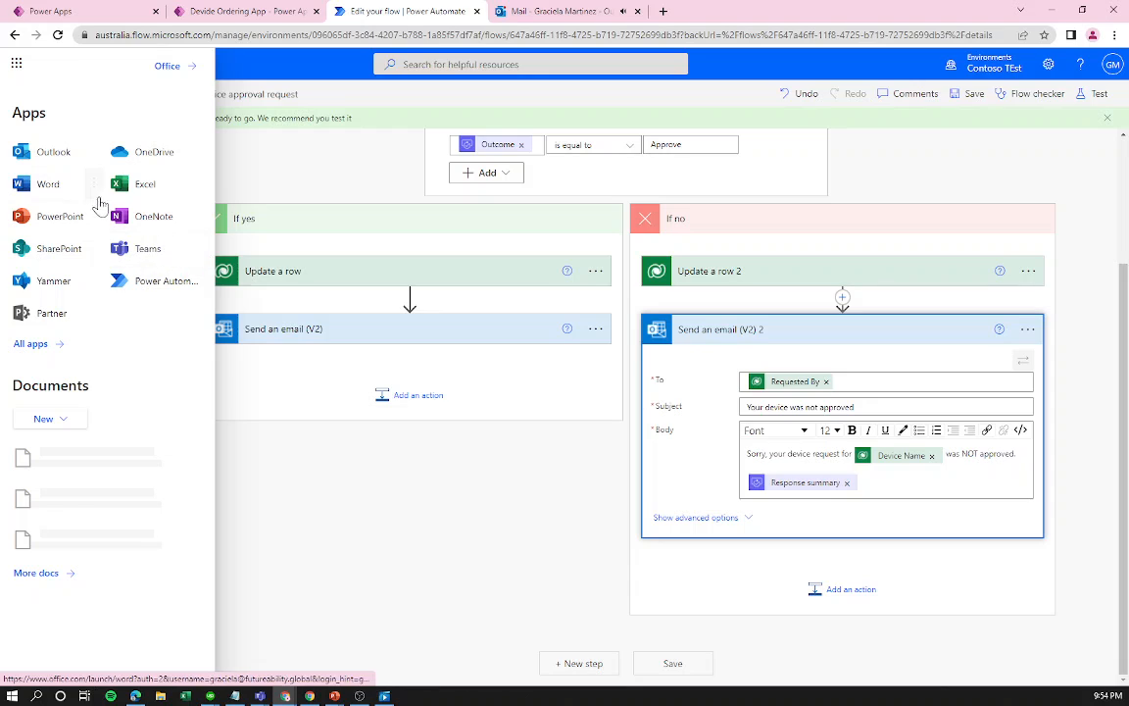
{"action": "left_click", "coordinate": [147, 281]}
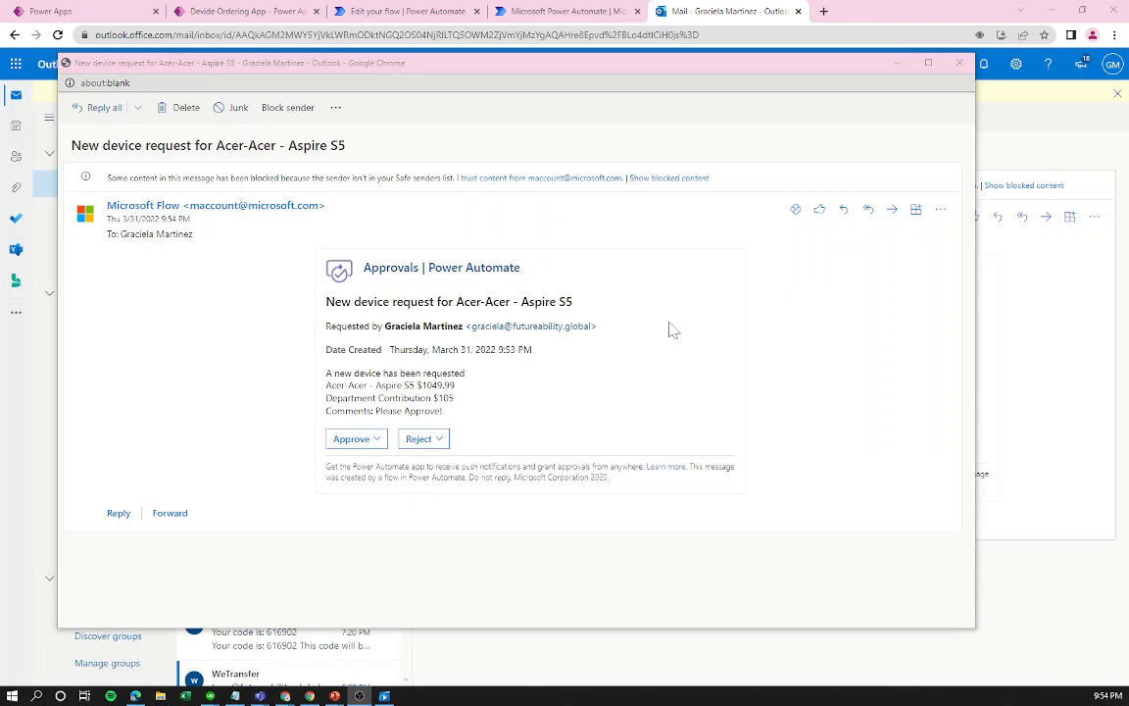
Check the requester's comment in the approval email for the Acer-Acer - Aspire S5 request.
{"action": "left_click_drag", "start_coordinate": [443, 412], "coordinate": [376, 411]}
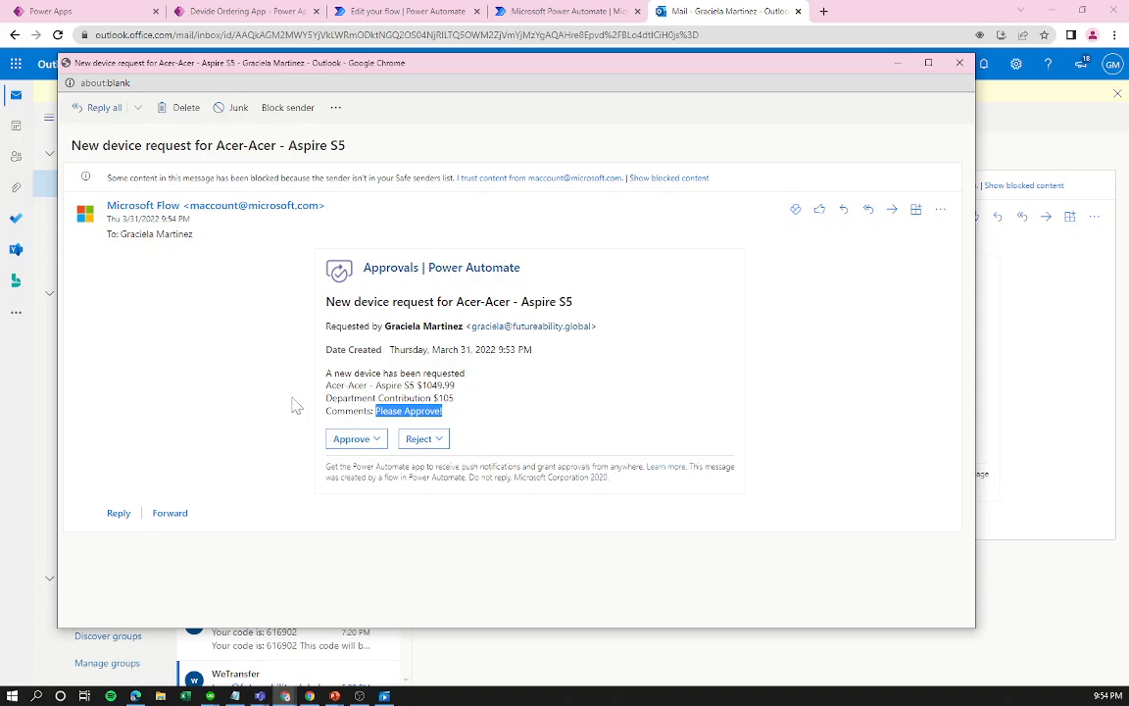
{"action": "left_click", "coordinate": [376, 411]}
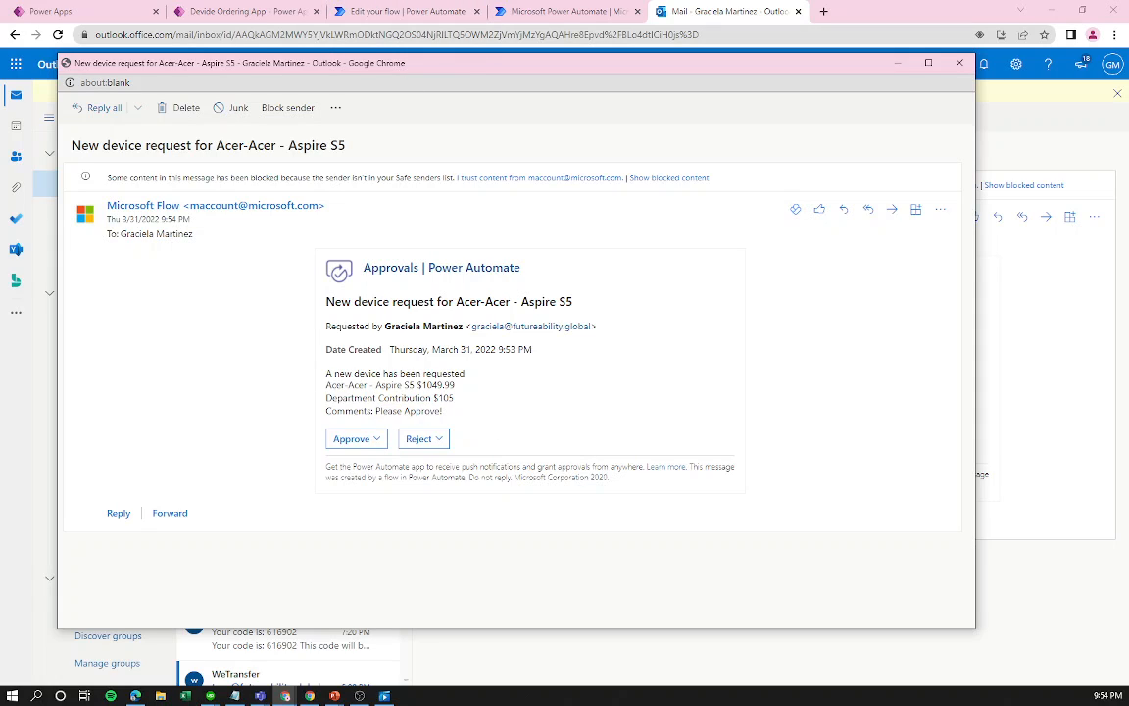
{"action": "key", "text": "alt+Tab"}
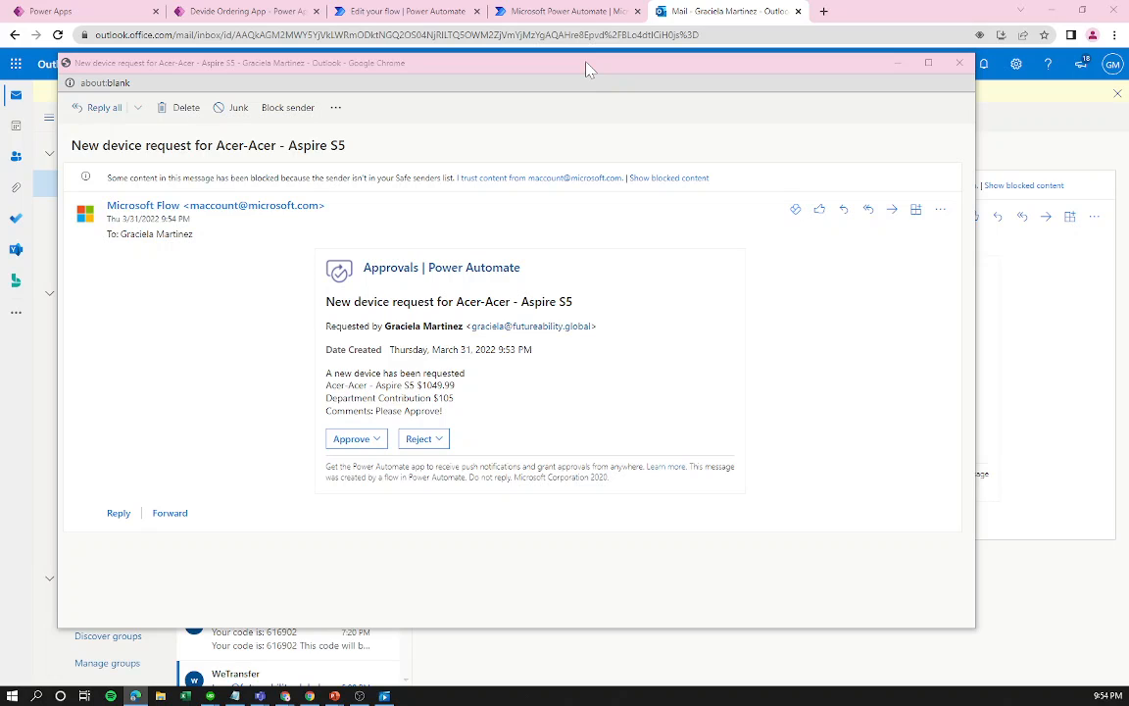
Switch to the newly opened Power Automate session and open the list of received approvals.
{"action": "left_click", "coordinate": [564, 11]}
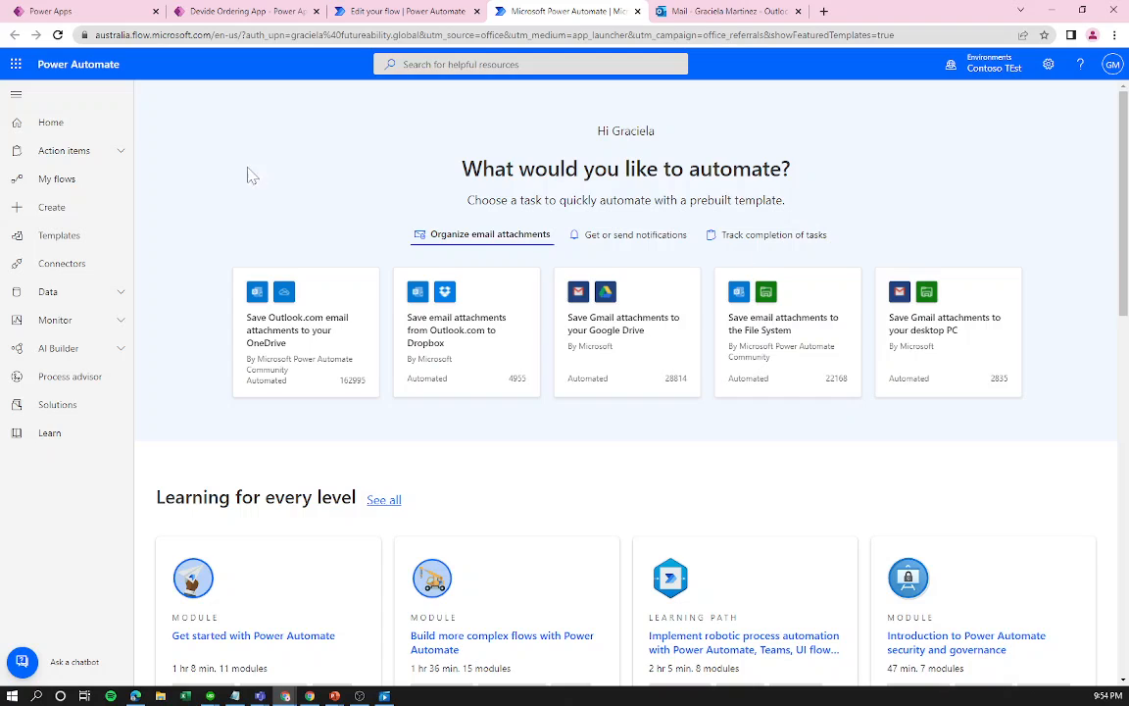
{"action": "left_click", "coordinate": [63, 10]}
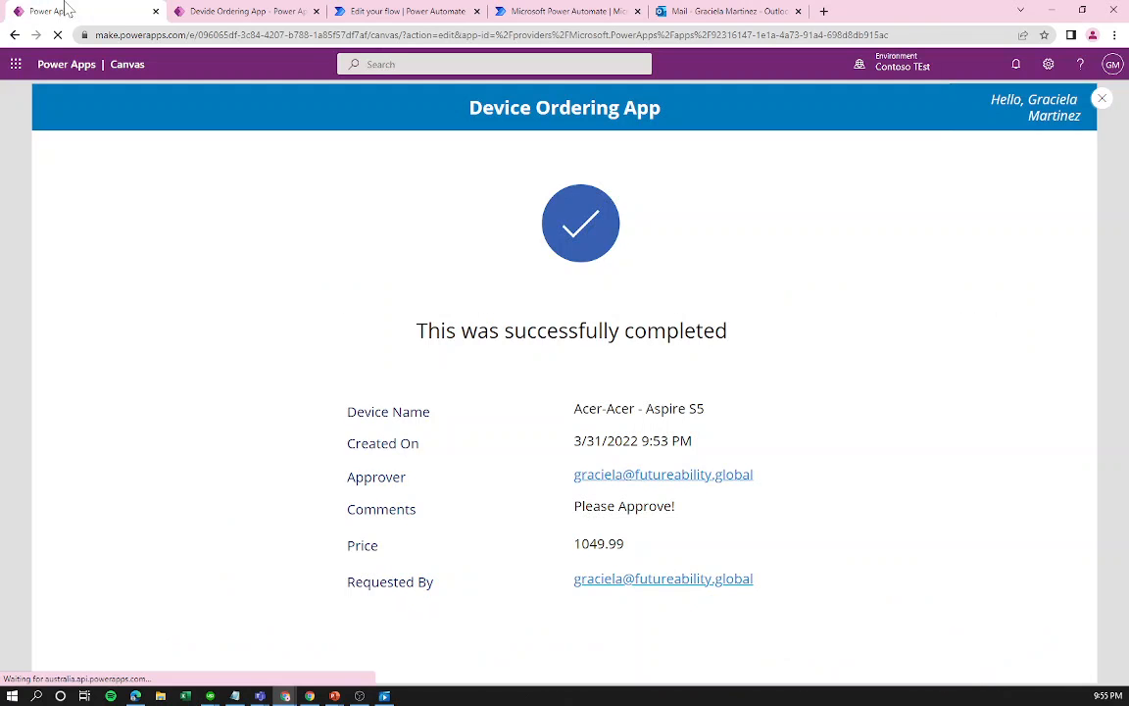
{"action": "left_click", "coordinate": [563, 11]}
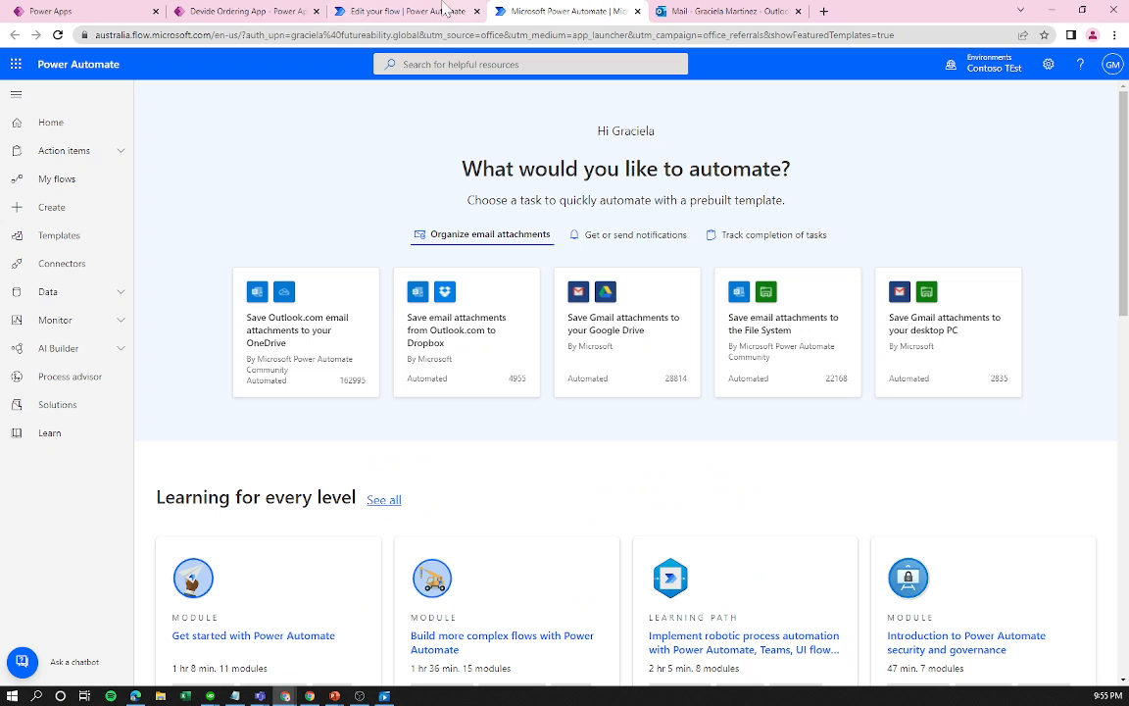
{"action": "left_click", "coordinate": [91, 154]}
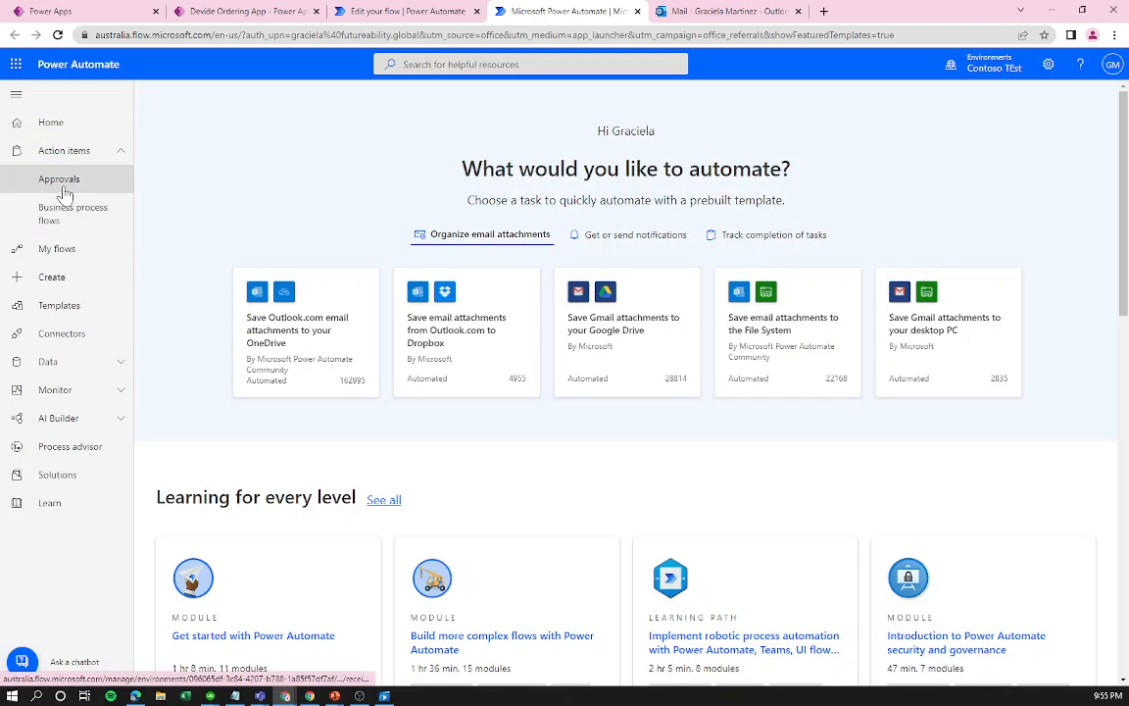
{"action": "left_click", "coordinate": [70, 188]}
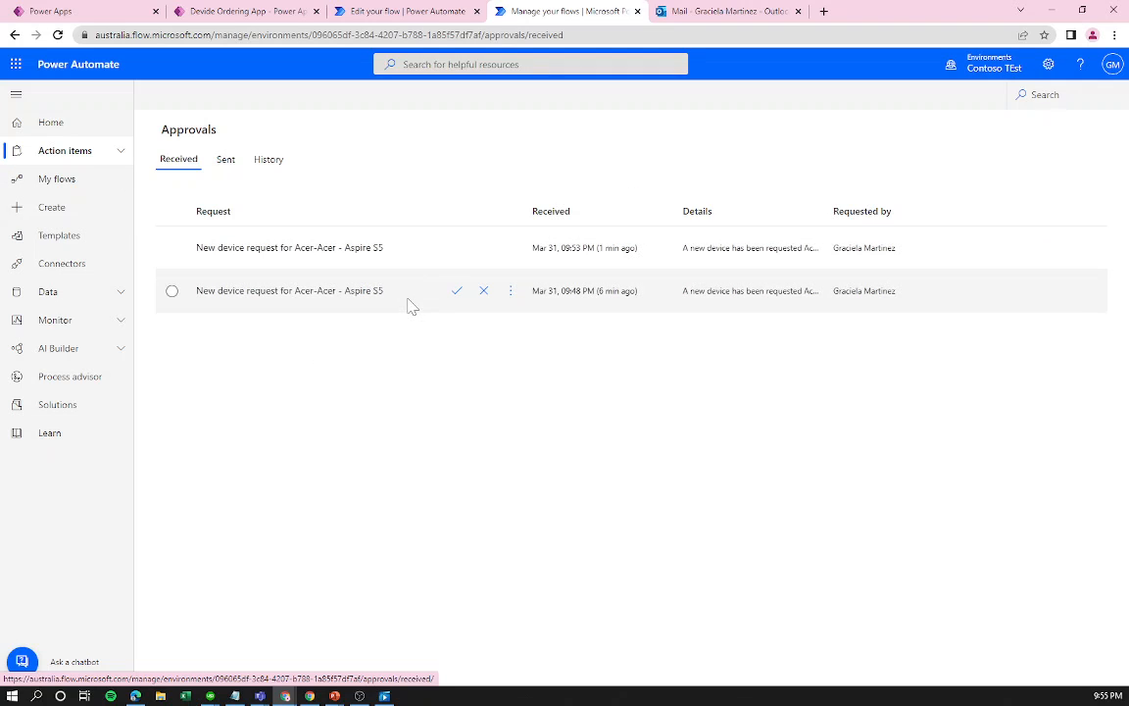
Review the received, sent and historical approval requests, ending on the received list.
{"action": "left_click", "coordinate": [410, 306]}
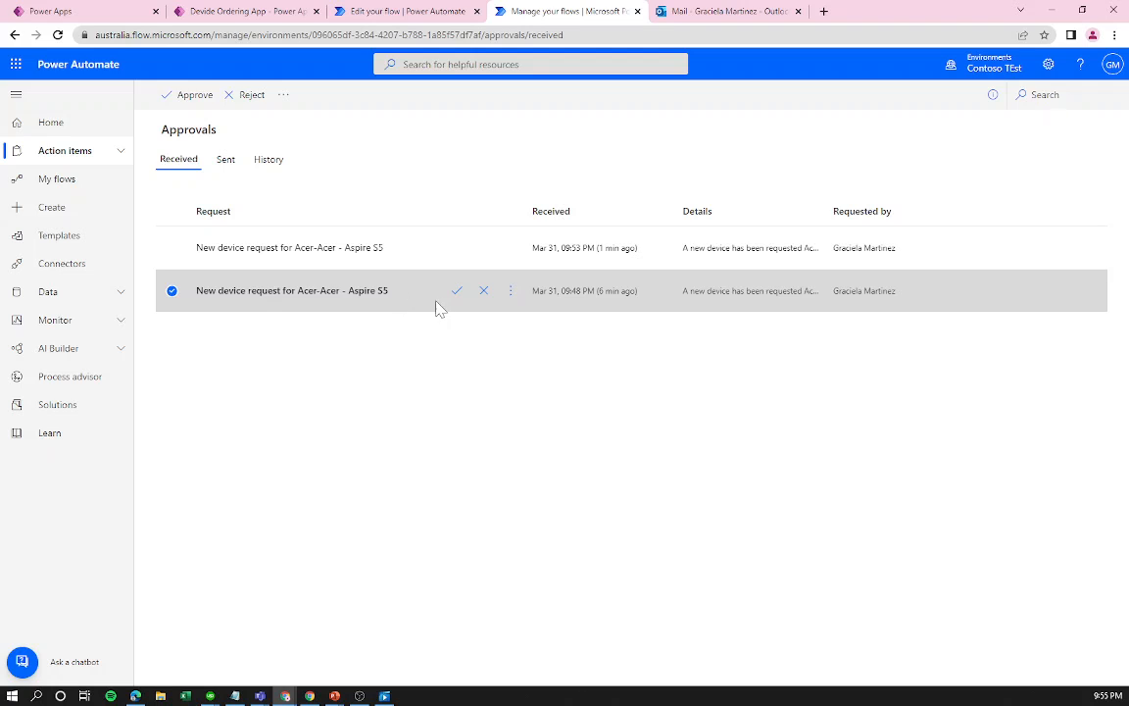
{"action": "left_click", "coordinate": [415, 171]}
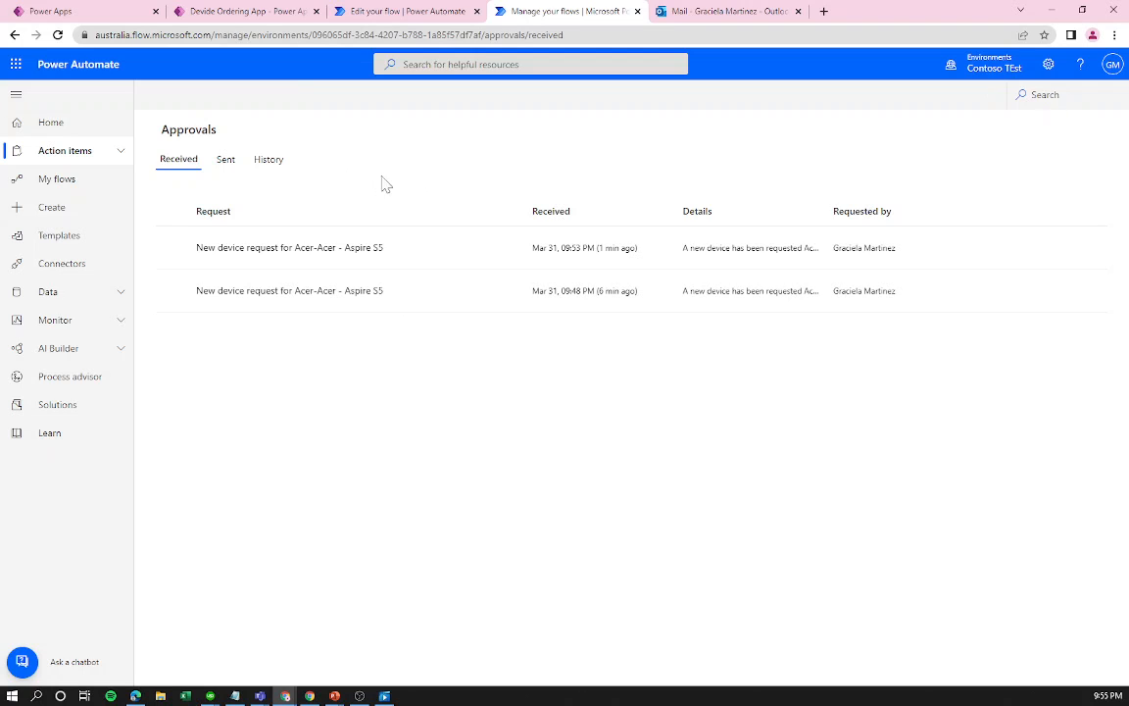
{"action": "left_click", "coordinate": [225, 160]}
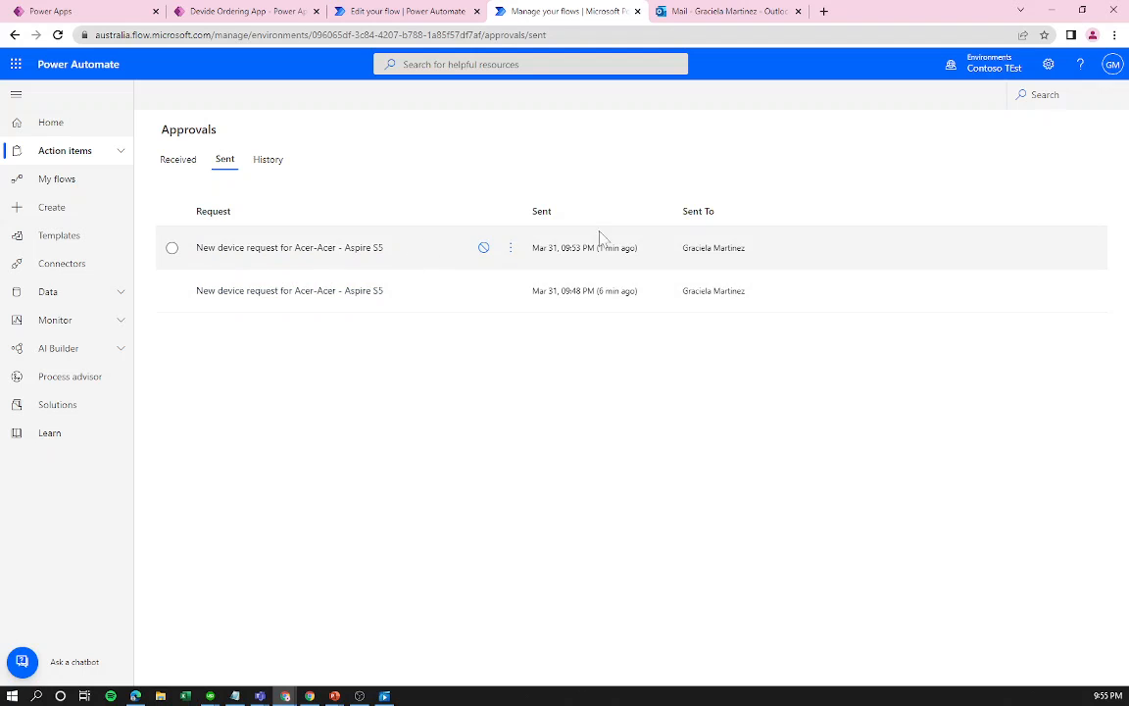
{"action": "left_click", "coordinate": [261, 162]}
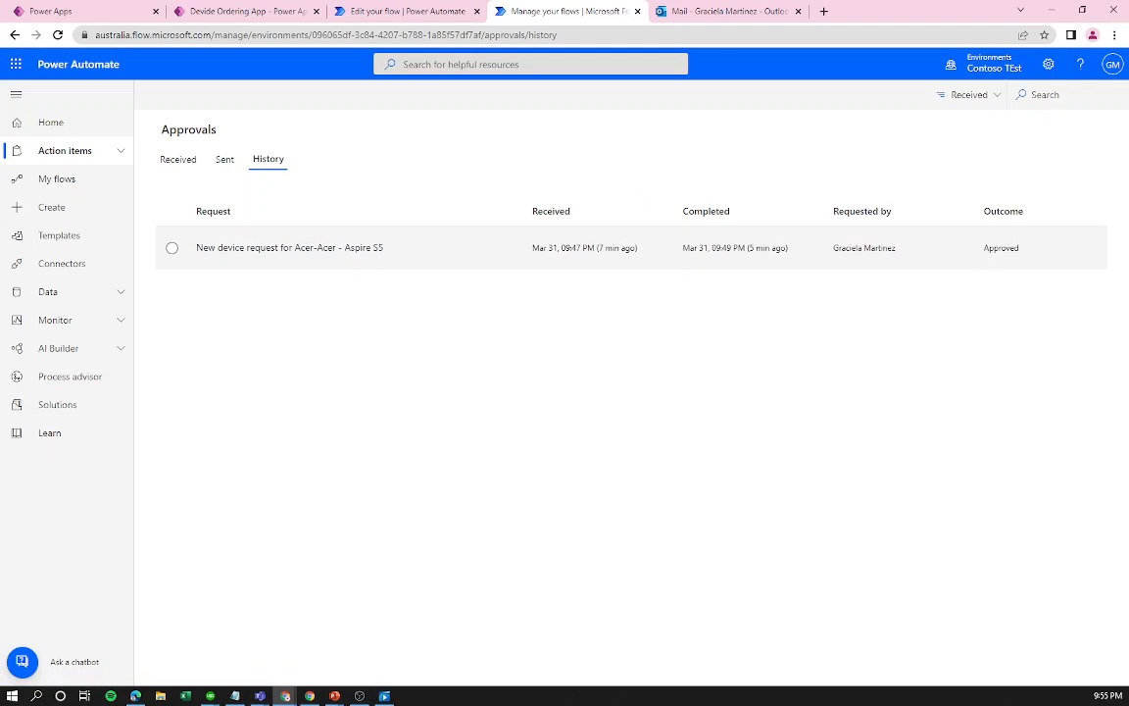
{"action": "left_click", "coordinate": [957, 262]}
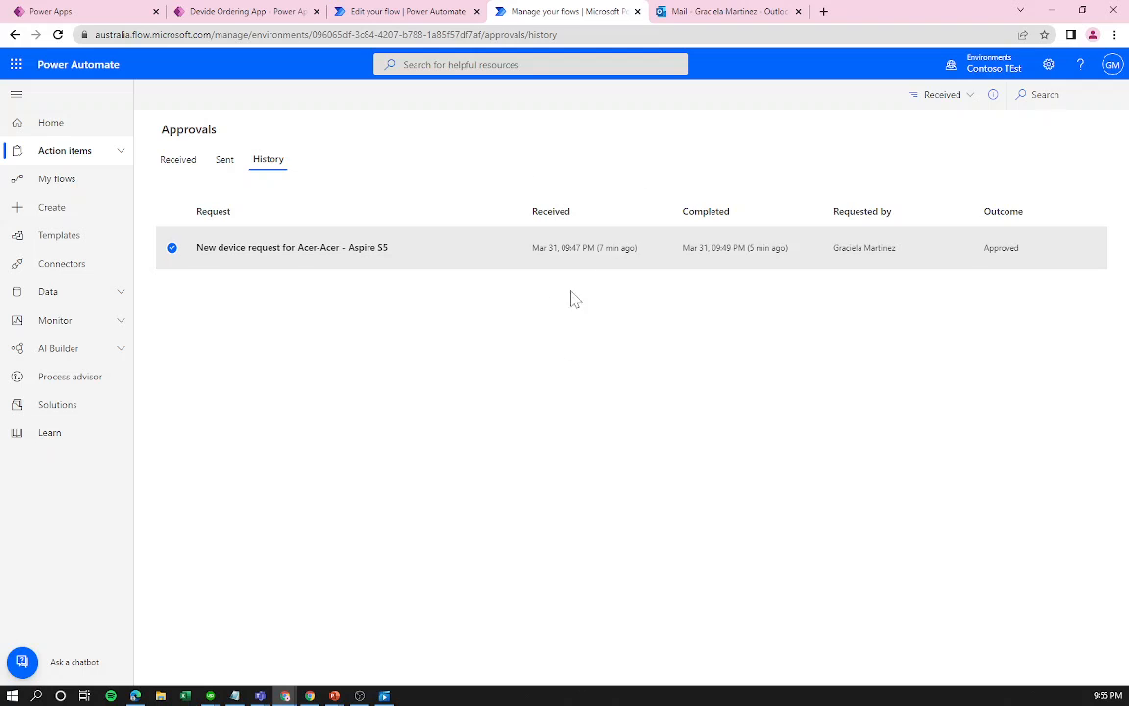
{"action": "left_click", "coordinate": [175, 164]}
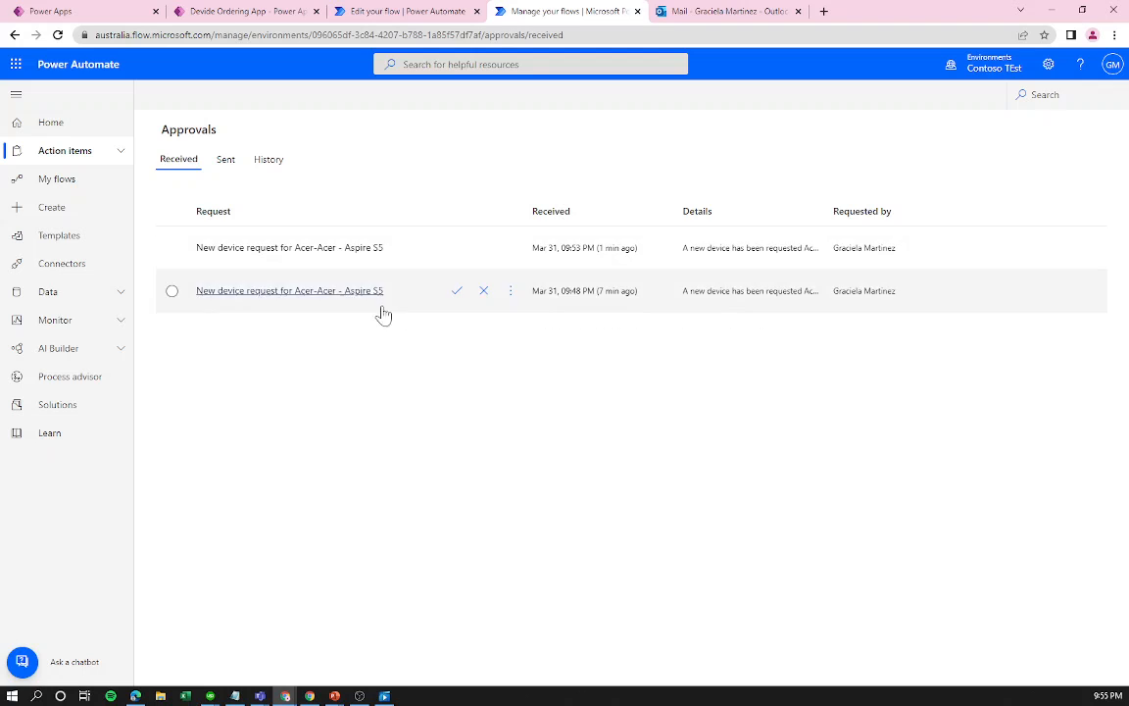
Inspect the response options in the newer request's approval email, ending back at the received approvals.
{"action": "mouse_move", "coordinate": [312, 696]}
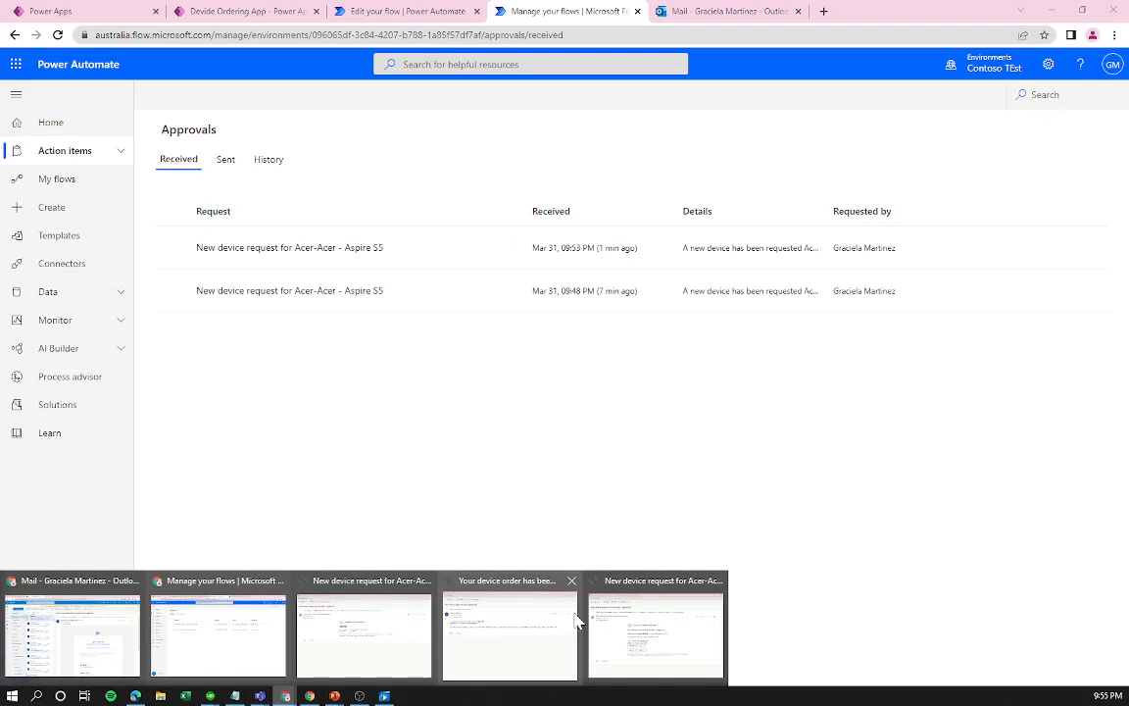
{"action": "left_click", "coordinate": [632, 624]}
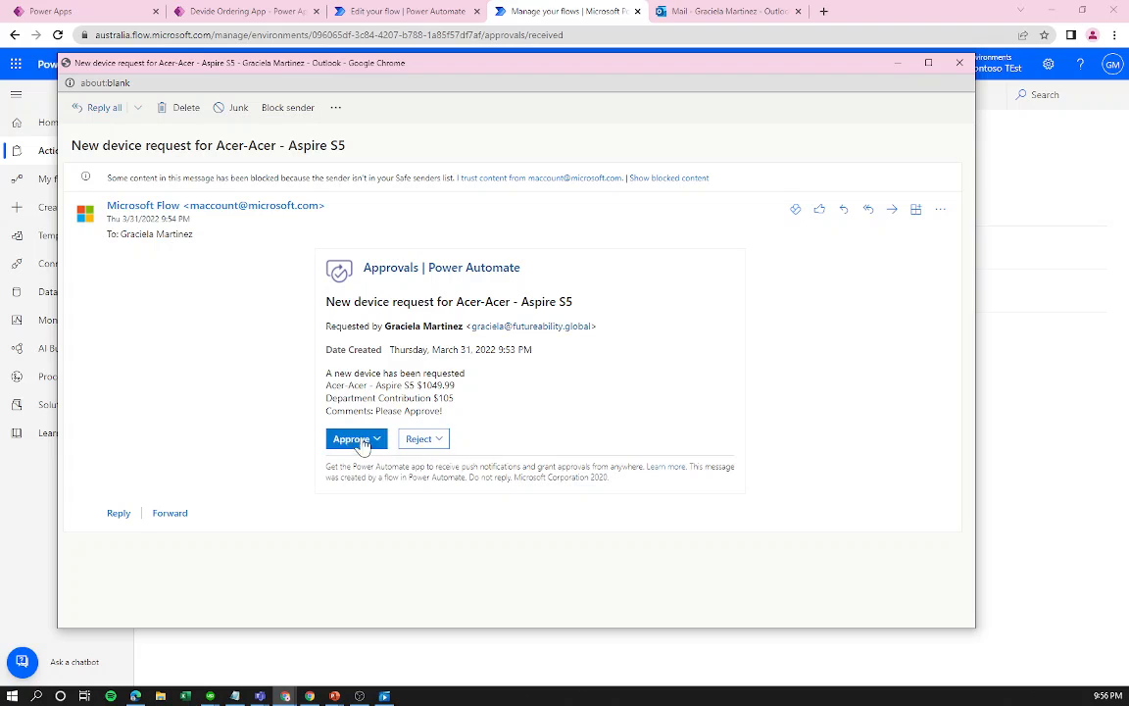
{"action": "left_click", "coordinate": [1036, 170]}
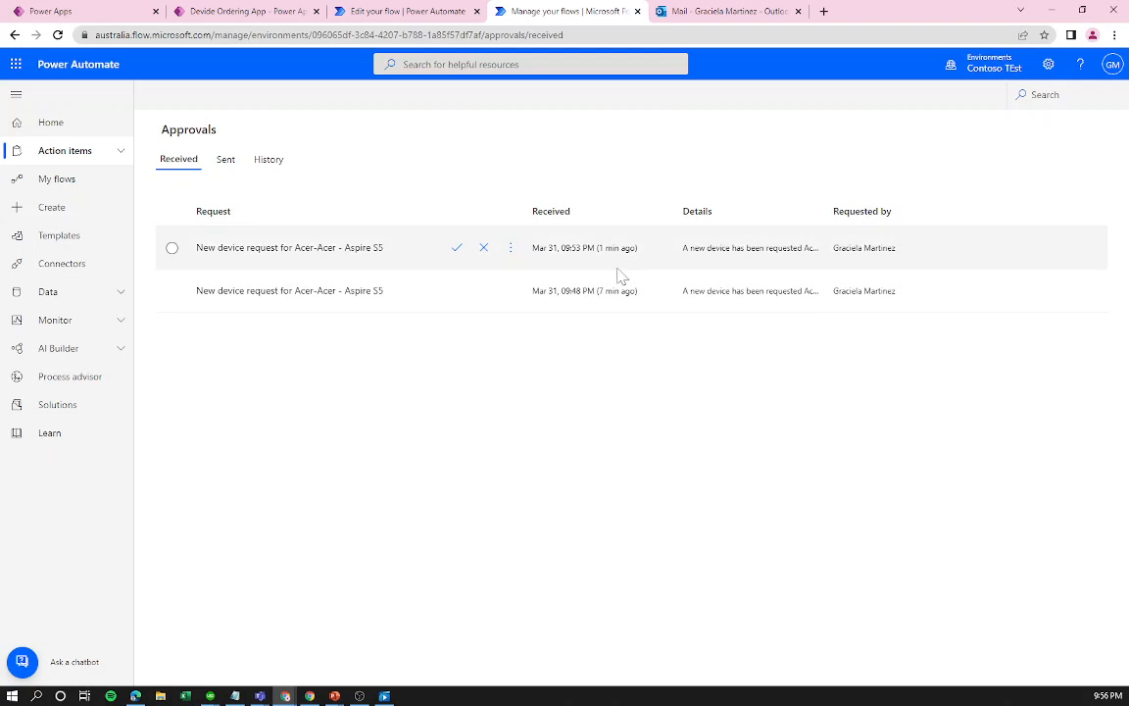
Approve the older Acer-Acer - Aspire S5 request received at 09:48 PM with the comment "trte" and close the response form.
{"action": "left_click", "coordinate": [456, 291]}
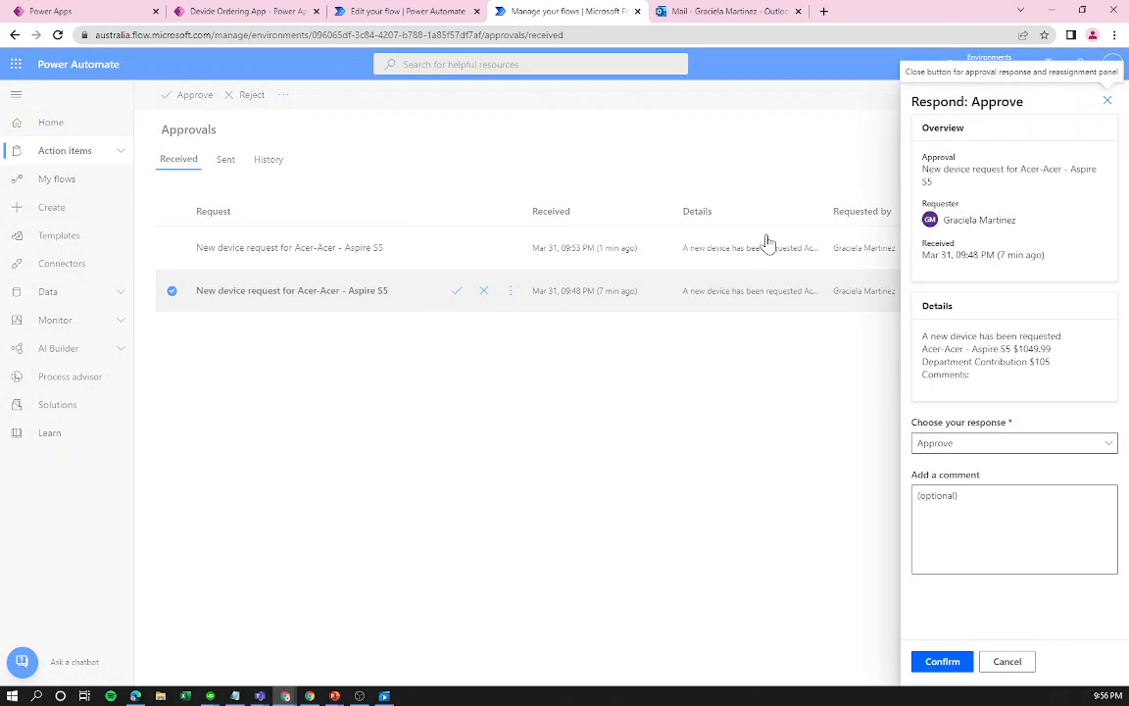
{"action": "left_click", "coordinate": [1003, 446]}
{"action": "left_click", "coordinate": [1001, 449]}
{"action": "left_click", "coordinate": [985, 514]}
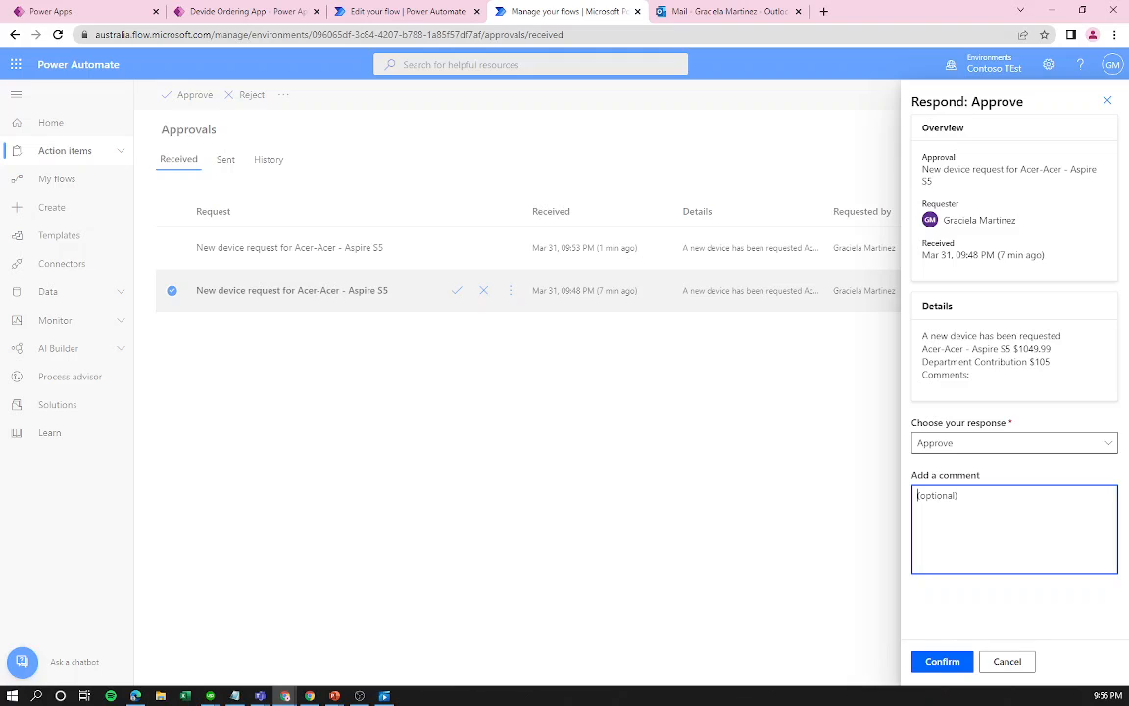
{"action": "type", "text": "trte"}
{"action": "left_click", "coordinate": [941, 662]}
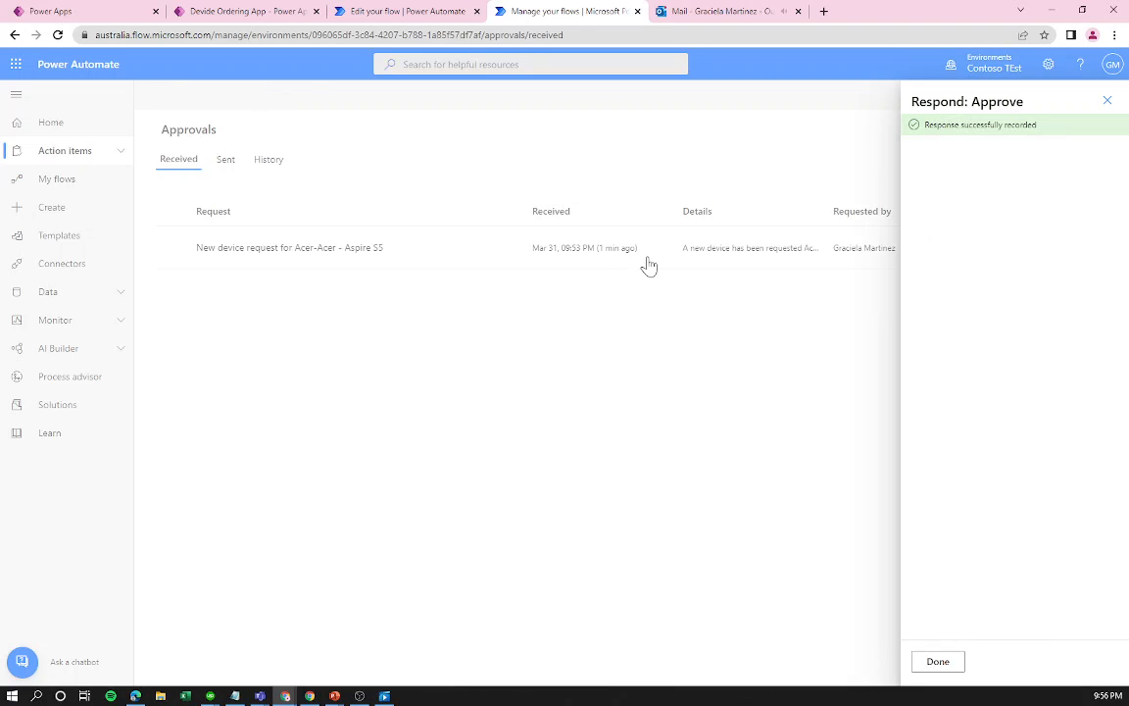
{"action": "left_click", "coordinate": [1110, 101]}
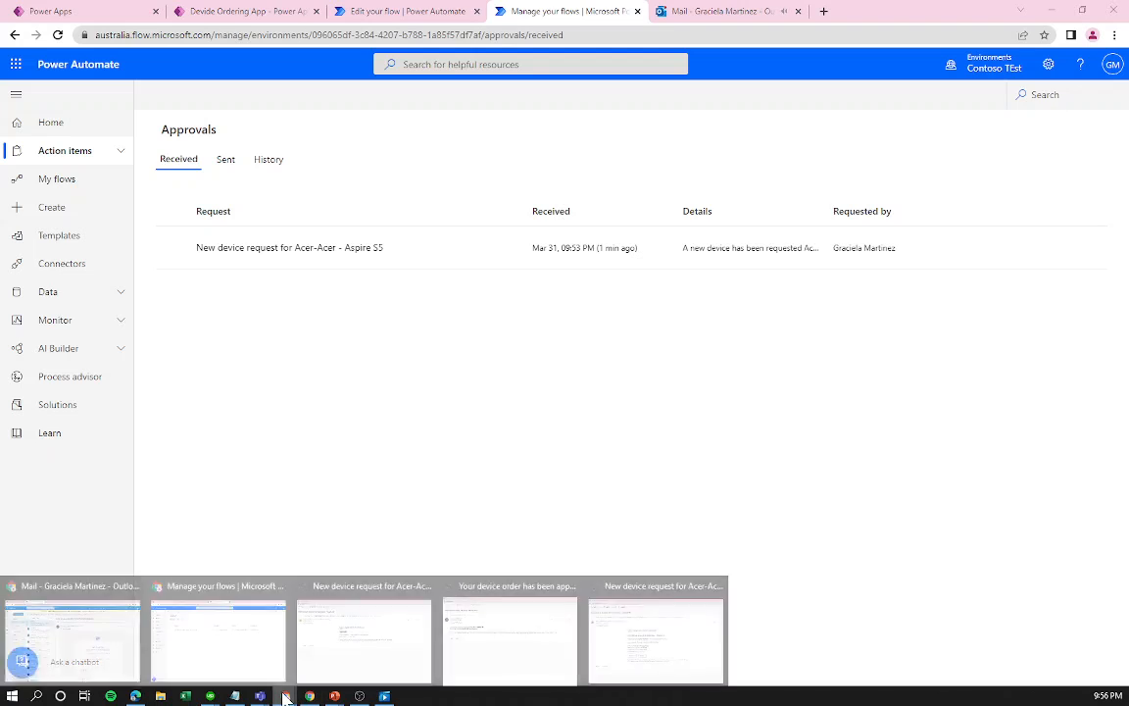
Reject the newer Acer-Acer - Aspire S5 request from its approval email, submitting the response with a comment.
{"action": "left_click", "coordinate": [683, 657]}
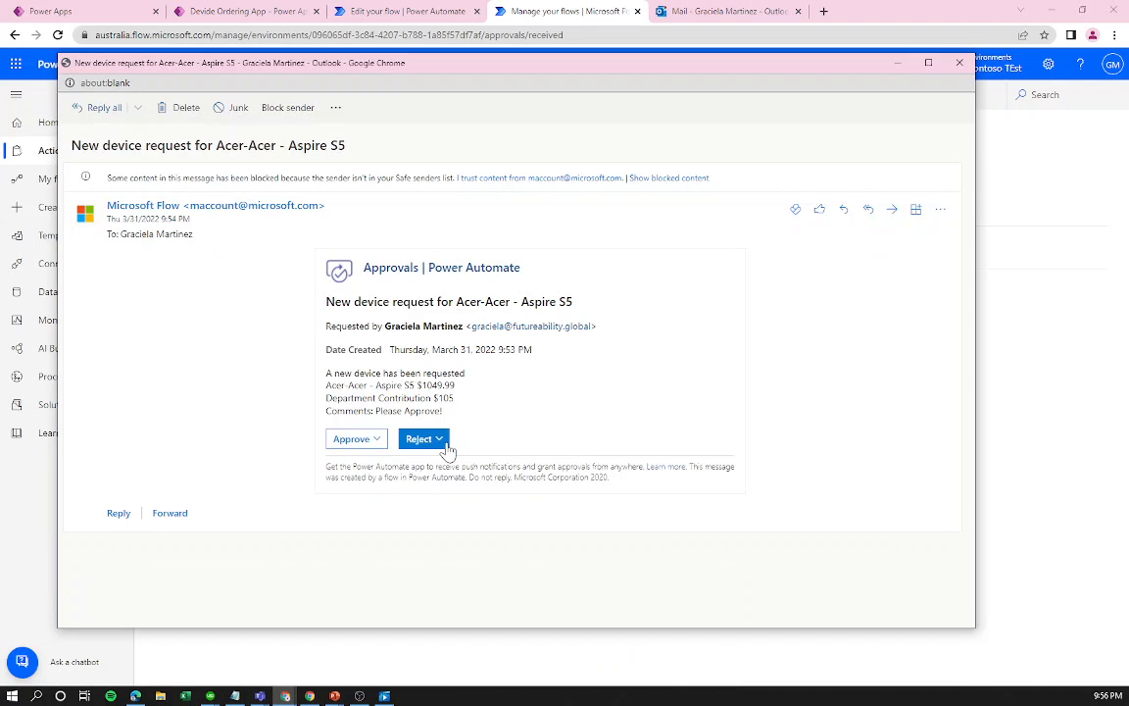
{"action": "left_click", "coordinate": [423, 438]}
{"action": "left_click", "coordinate": [450, 389]}
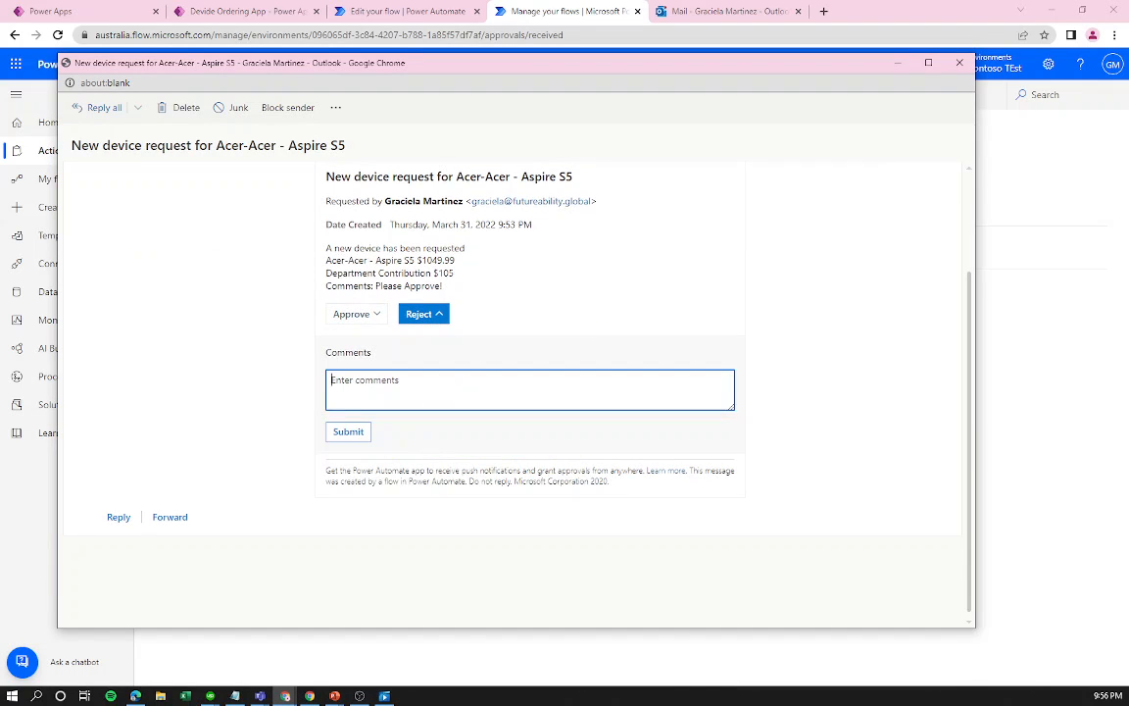
{"action": "type", "text": "S"}
{"action": "left_click", "coordinate": [347, 433]}
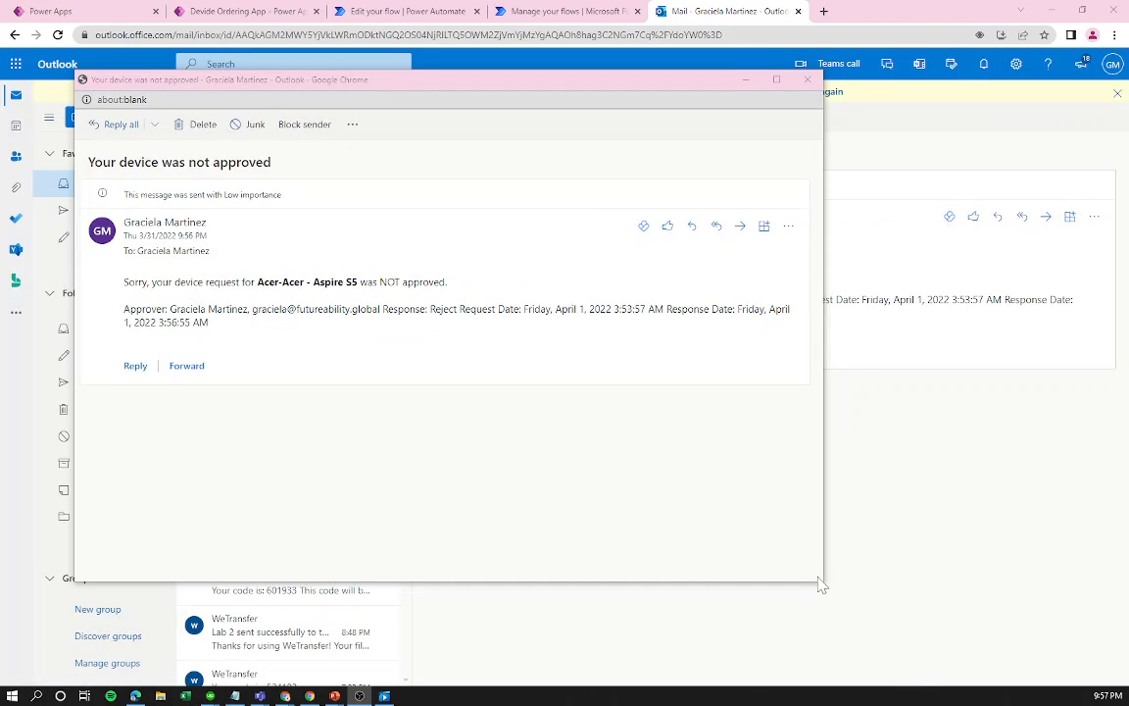
Enlarge the "Your device was not approved" email window and examine the message body.
{"action": "left_click_drag", "start_coordinate": [803, 582], "coordinate": [996, 664]}
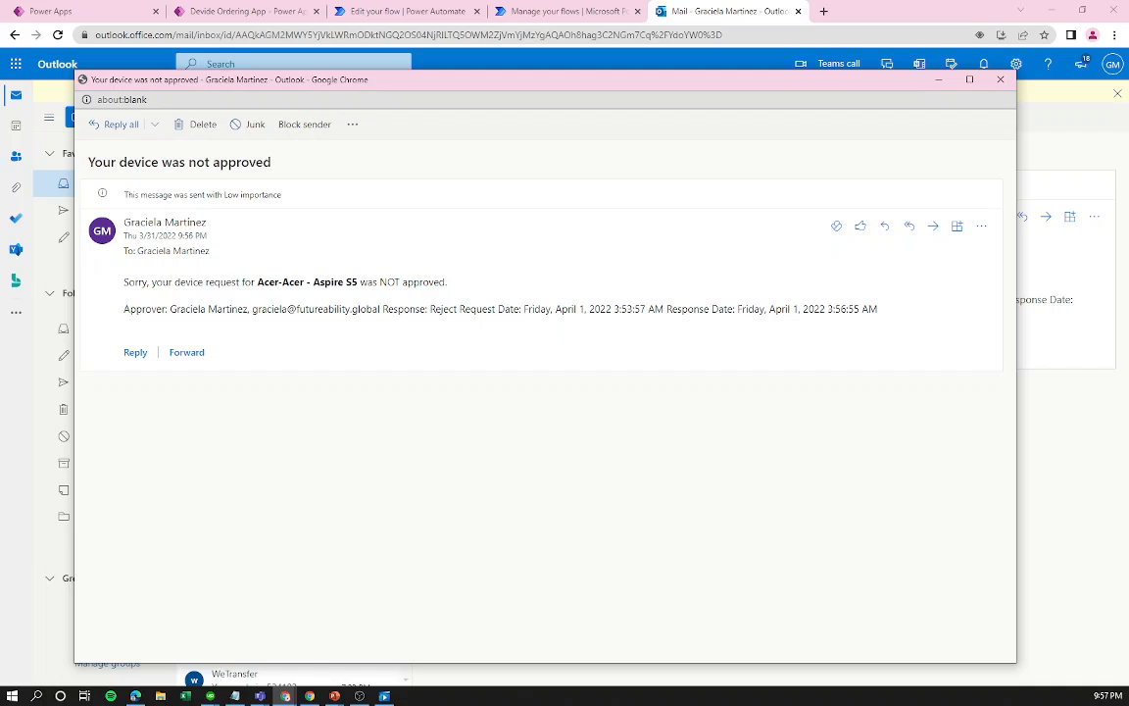
{"action": "left_click_drag", "start_coordinate": [135, 282], "coordinate": [781, 309]}
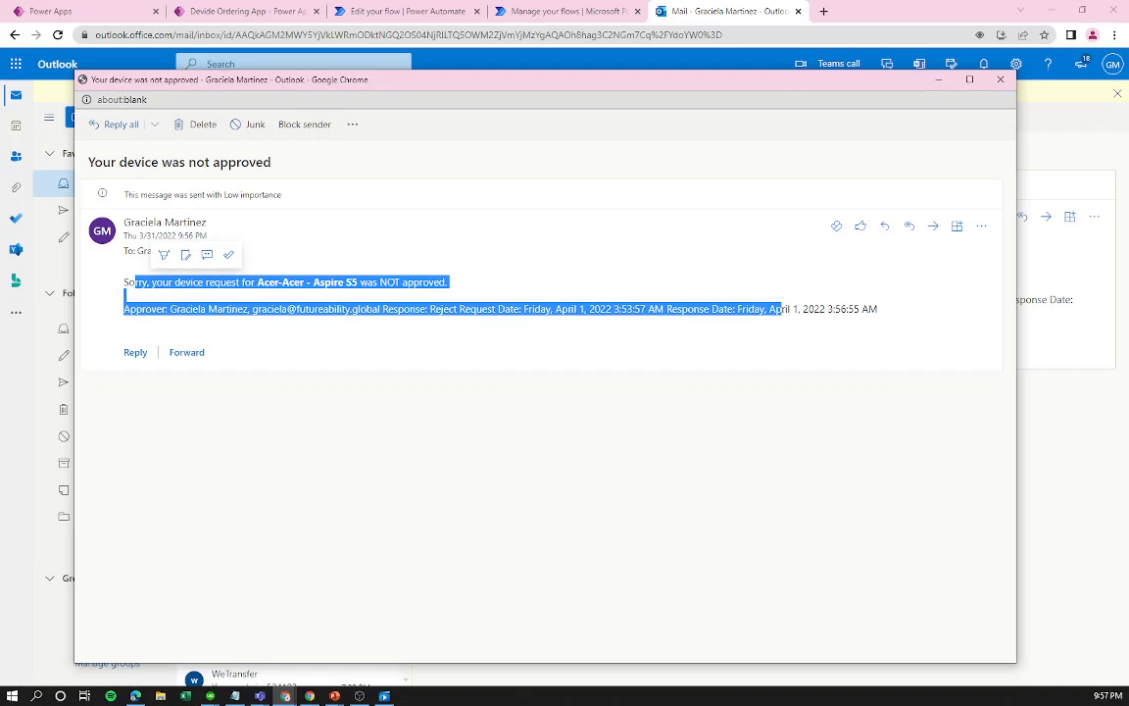
Review the approver response details and the rejection sentence in the "Your device was not approved" email.
{"action": "left_click", "coordinate": [297, 307]}
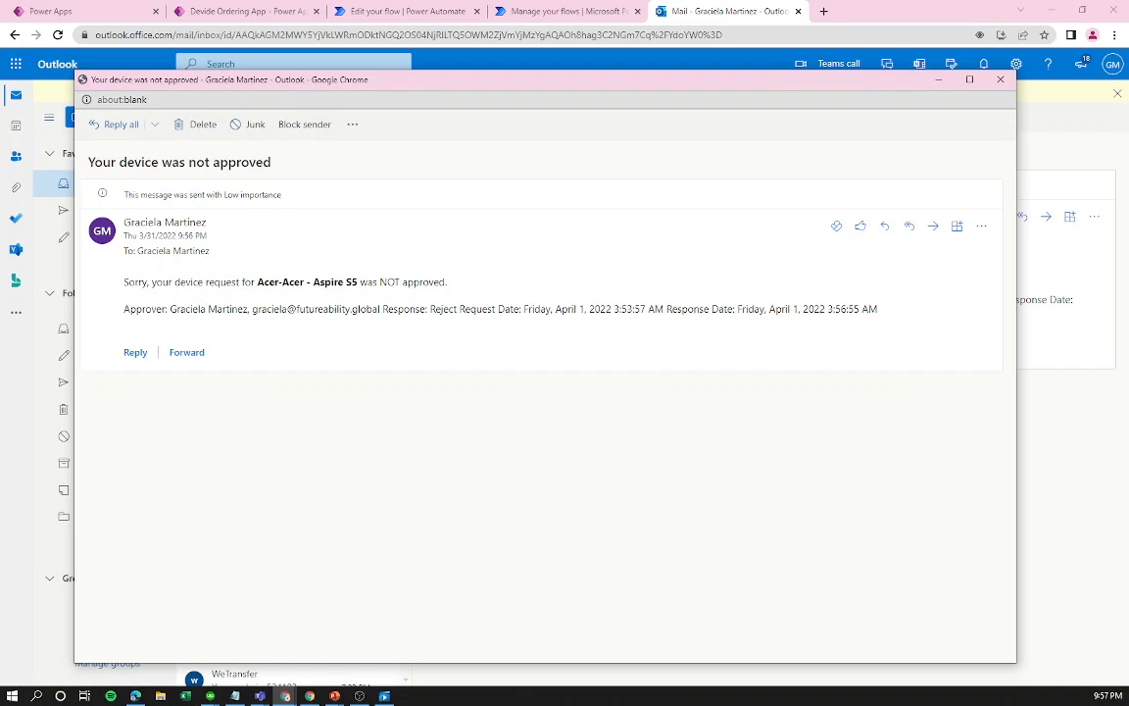
{"action": "left_click_drag", "start_coordinate": [459, 308], "coordinate": [601, 309]}
{"action": "left_click", "coordinate": [600, 308]}
{"action": "left_click_drag", "start_coordinate": [681, 309], "coordinate": [443, 282]}
{"action": "left_click", "coordinate": [825, 309]}
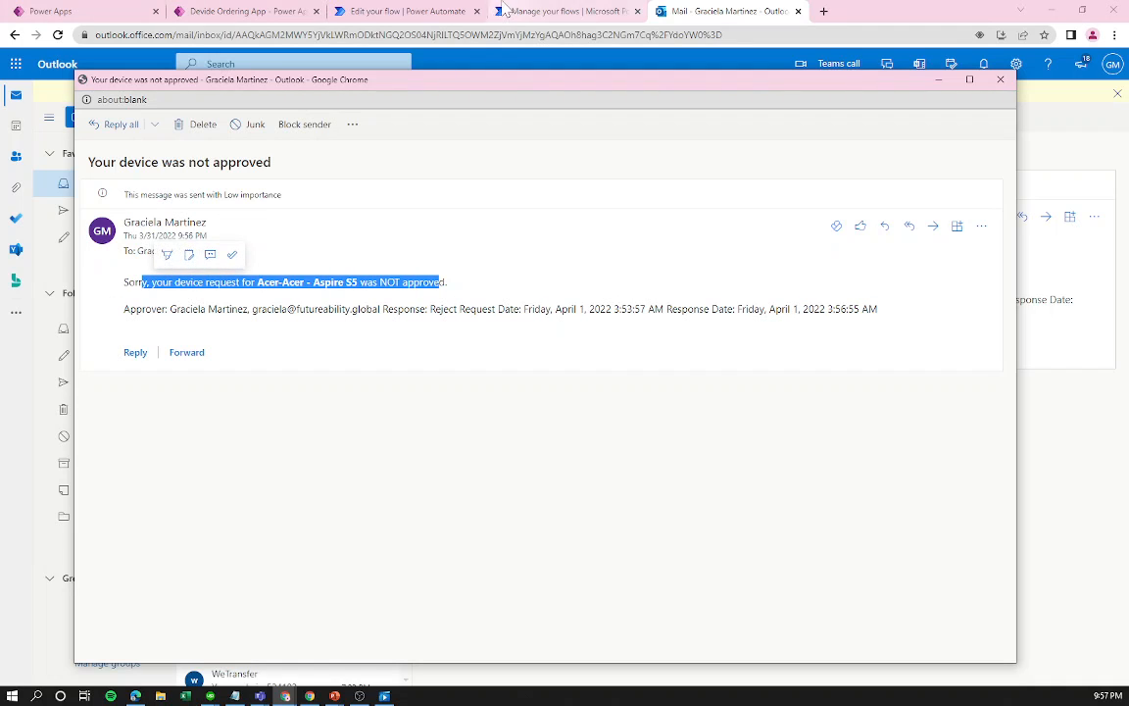
Switch to Power Automate, open the 9:53:55 PM run of the New device approval request flow, and expand its Condition.
{"action": "left_click", "coordinate": [451, 8]}
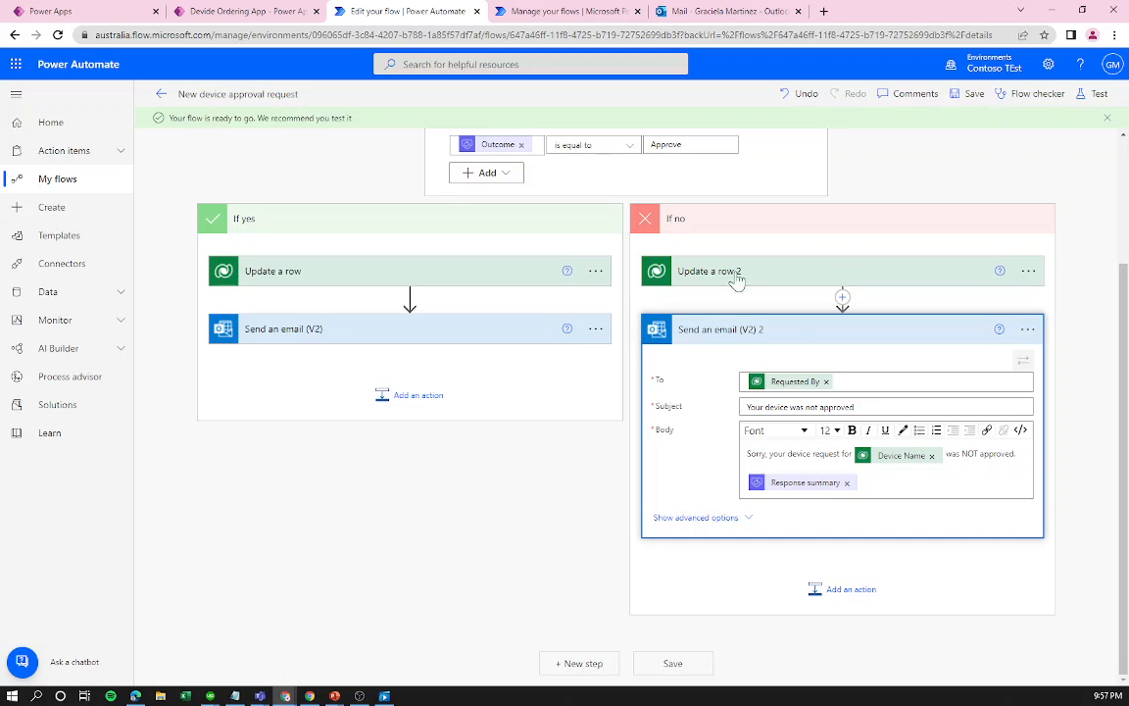
{"action": "left_click", "coordinate": [160, 95]}
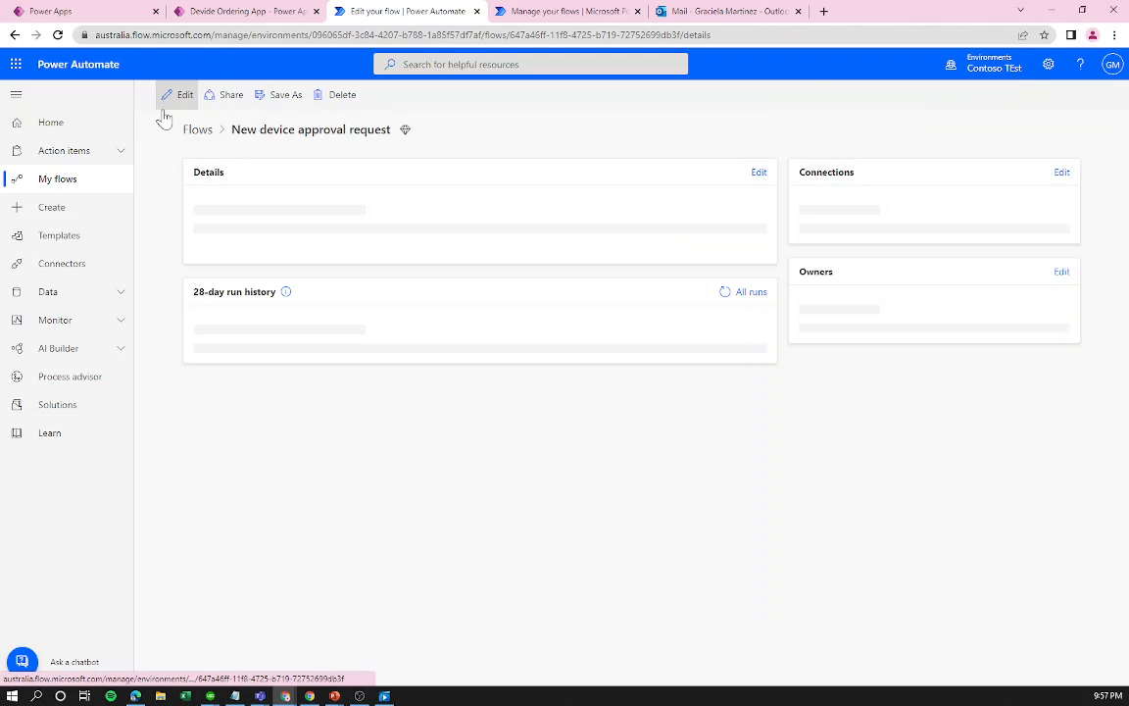
{"action": "left_click", "coordinate": [278, 513]}
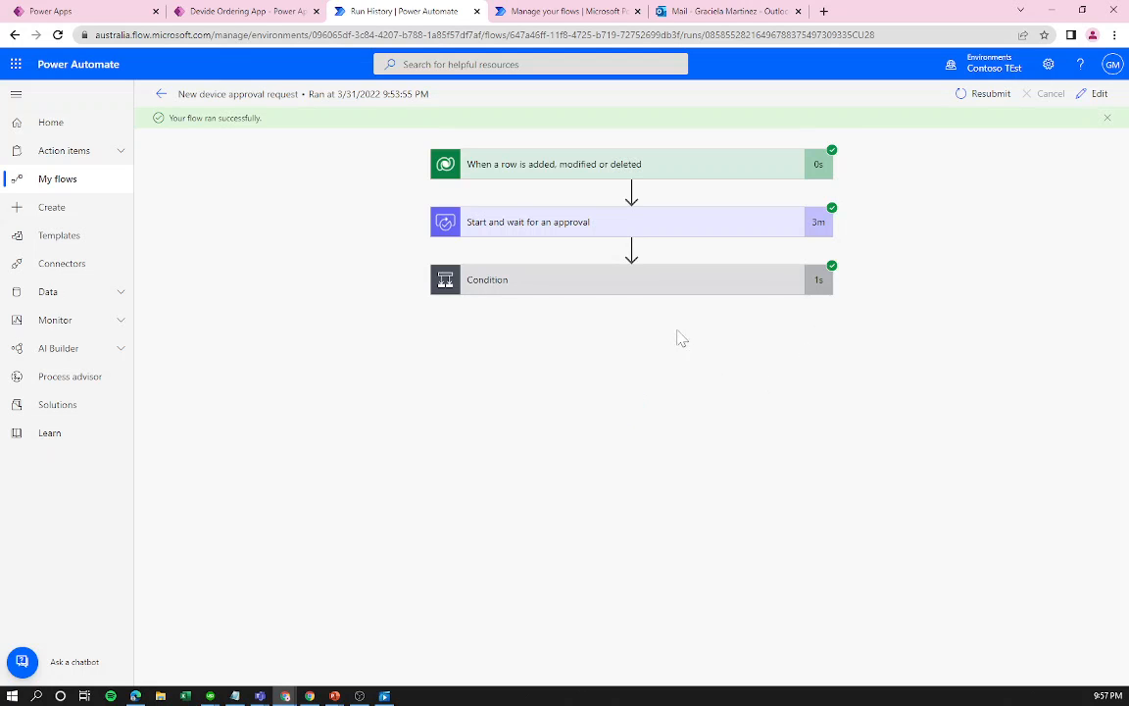
{"action": "left_click", "coordinate": [655, 294]}
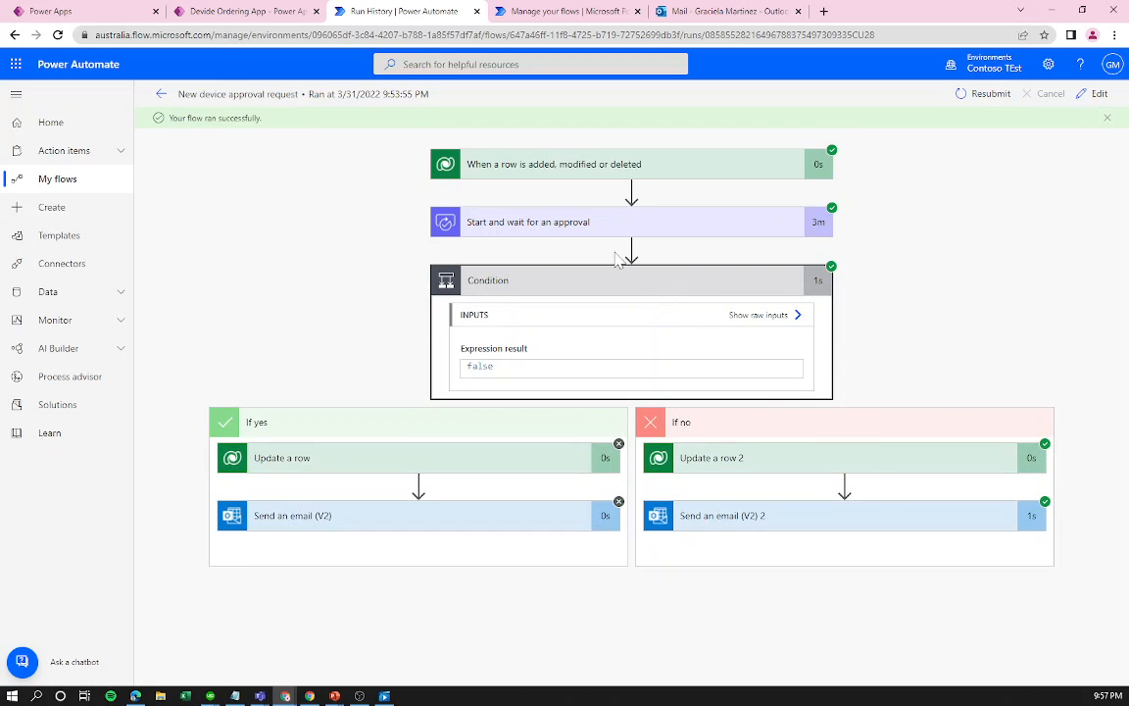
Examine the inputs and outputs of Update a row 2 and Send an email (V2) 2 in the If no branch.
{"action": "left_click", "coordinate": [745, 519]}
{"action": "left_click", "coordinate": [754, 466]}
{"action": "scroll", "coordinate": [754, 476], "scroll_direction": "down", "scroll_amount": 3}
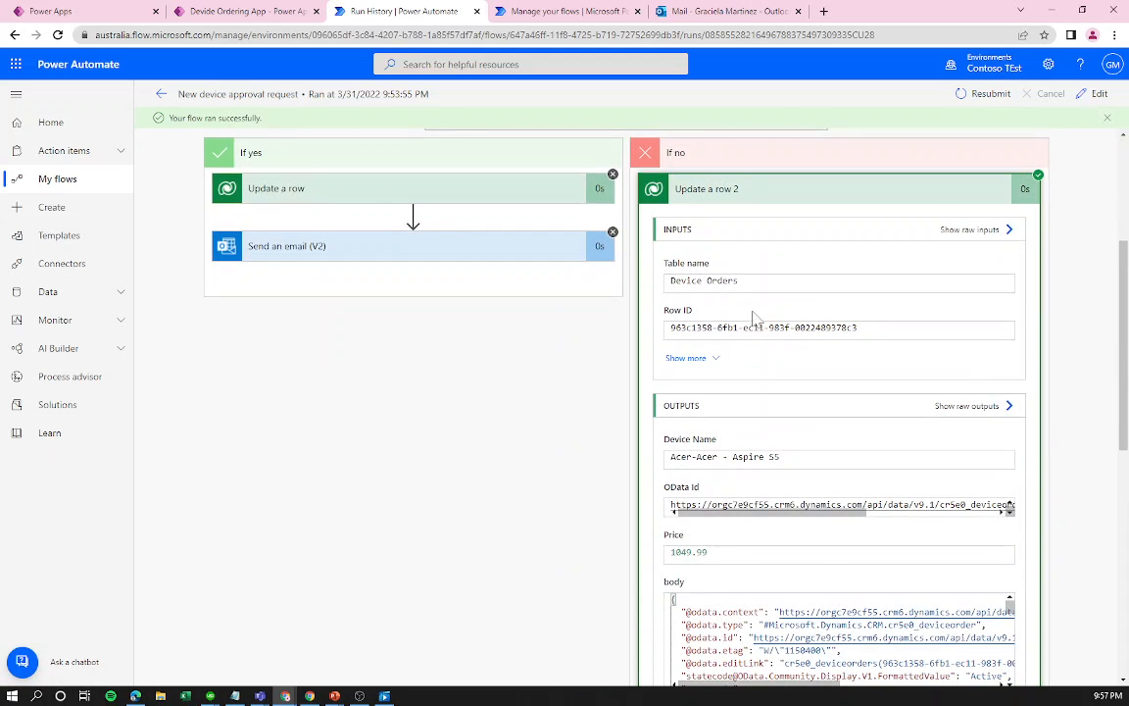
{"action": "scroll", "coordinate": [767, 228], "scroll_direction": "down", "scroll_amount": 3}
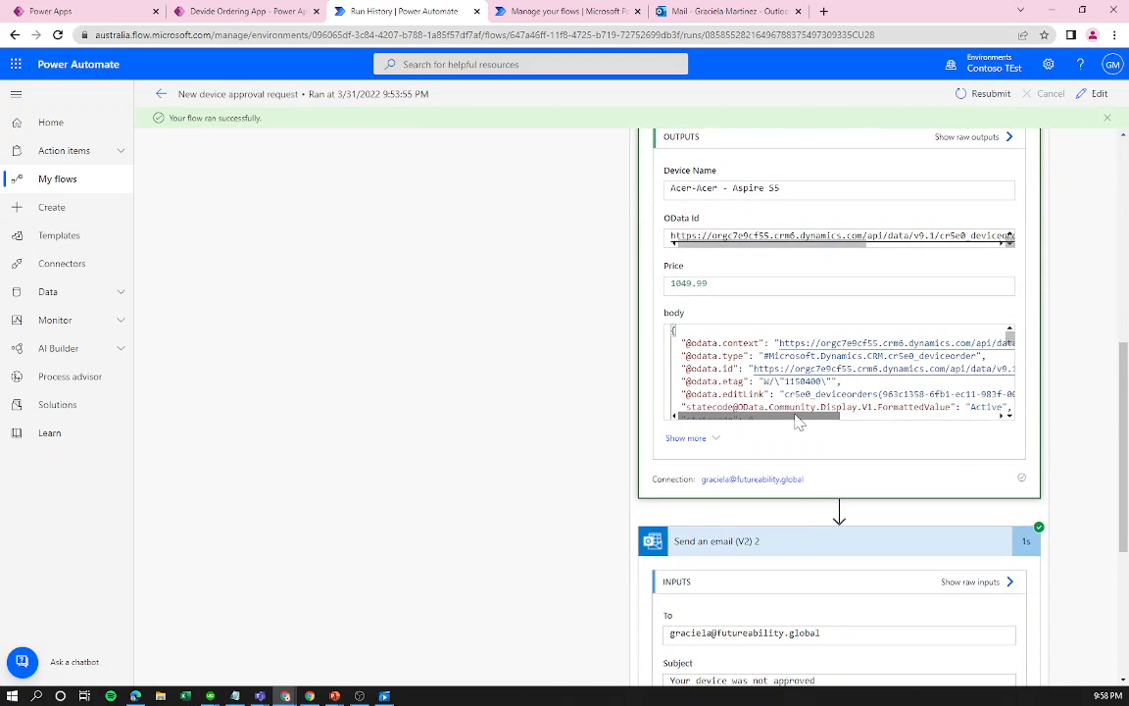
{"action": "scroll", "coordinate": [862, 515], "scroll_direction": "down", "scroll_amount": 3}
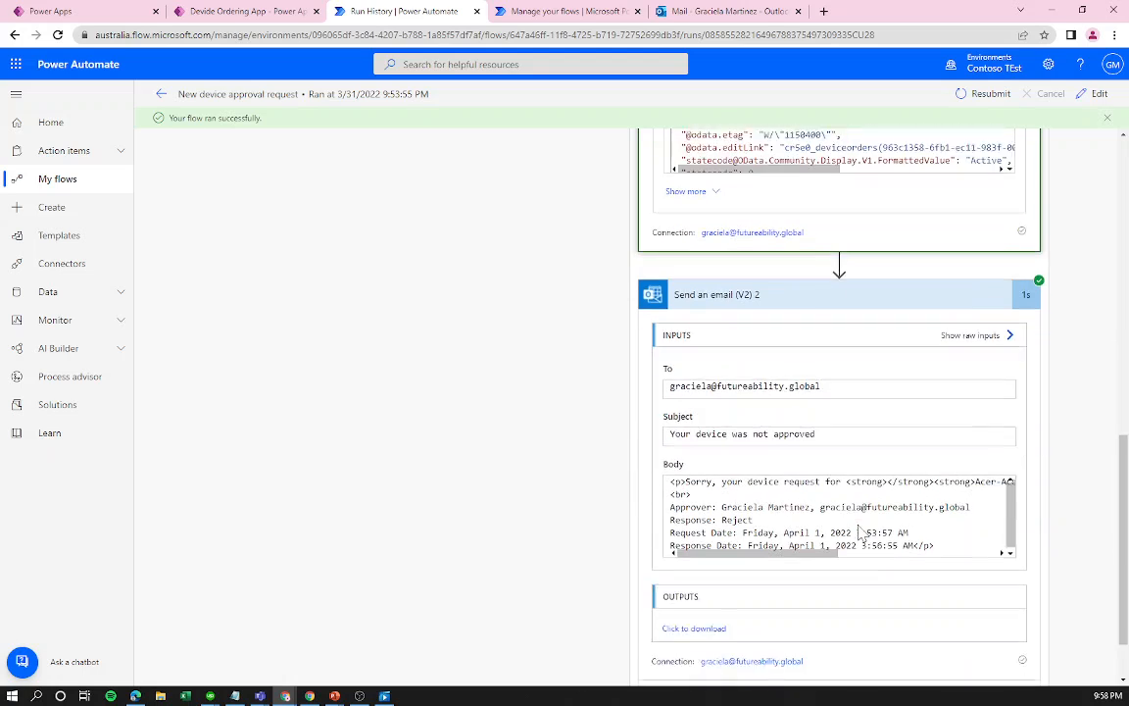
{"action": "scroll", "coordinate": [961, 385], "scroll_direction": "up", "scroll_amount": 5}
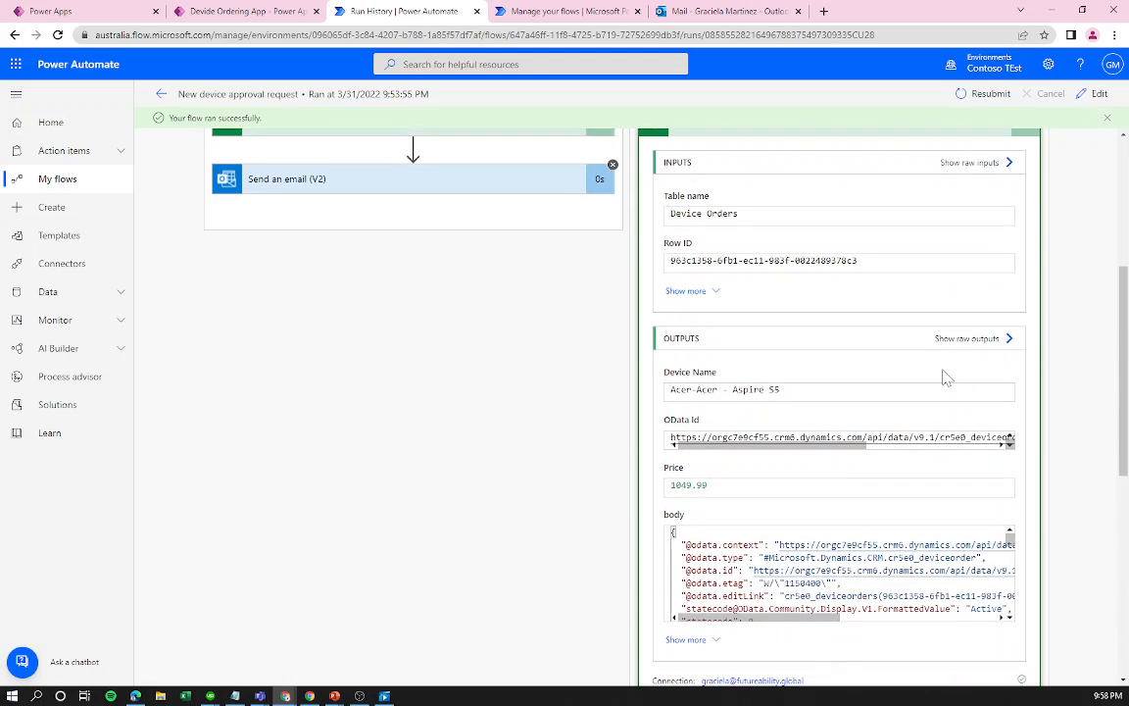
Refresh the Power Automate approvals page and check the received, sent and history lists.
{"action": "left_click", "coordinate": [549, 10]}
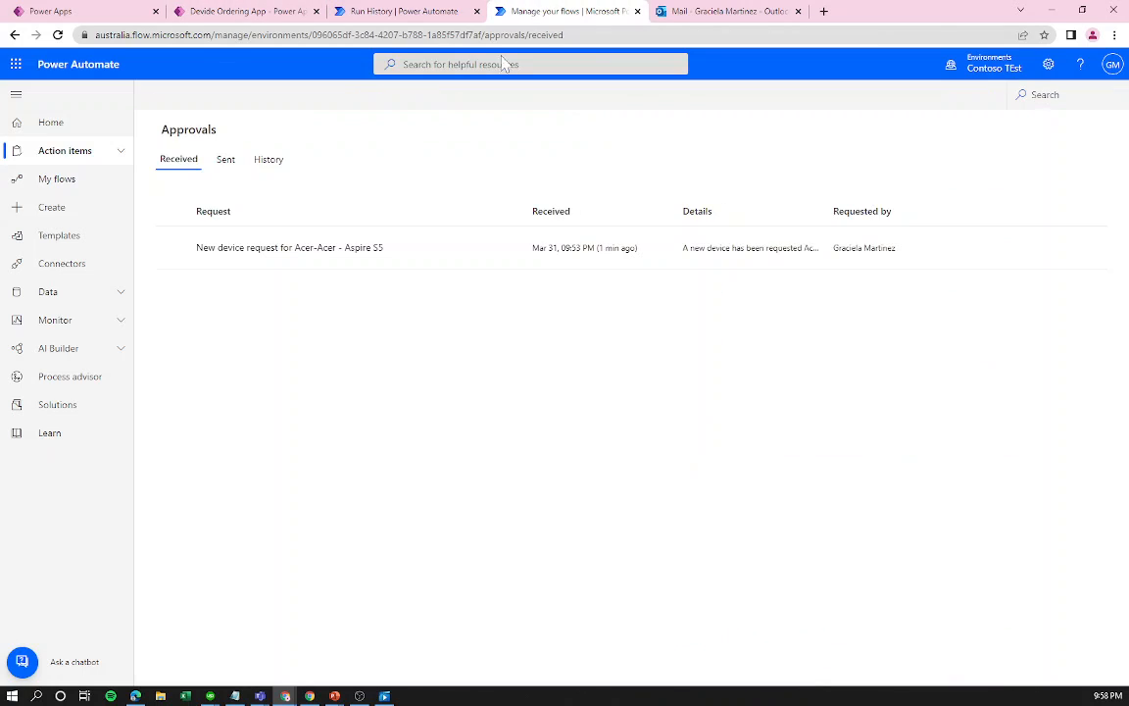
{"action": "left_click", "coordinate": [58, 34]}
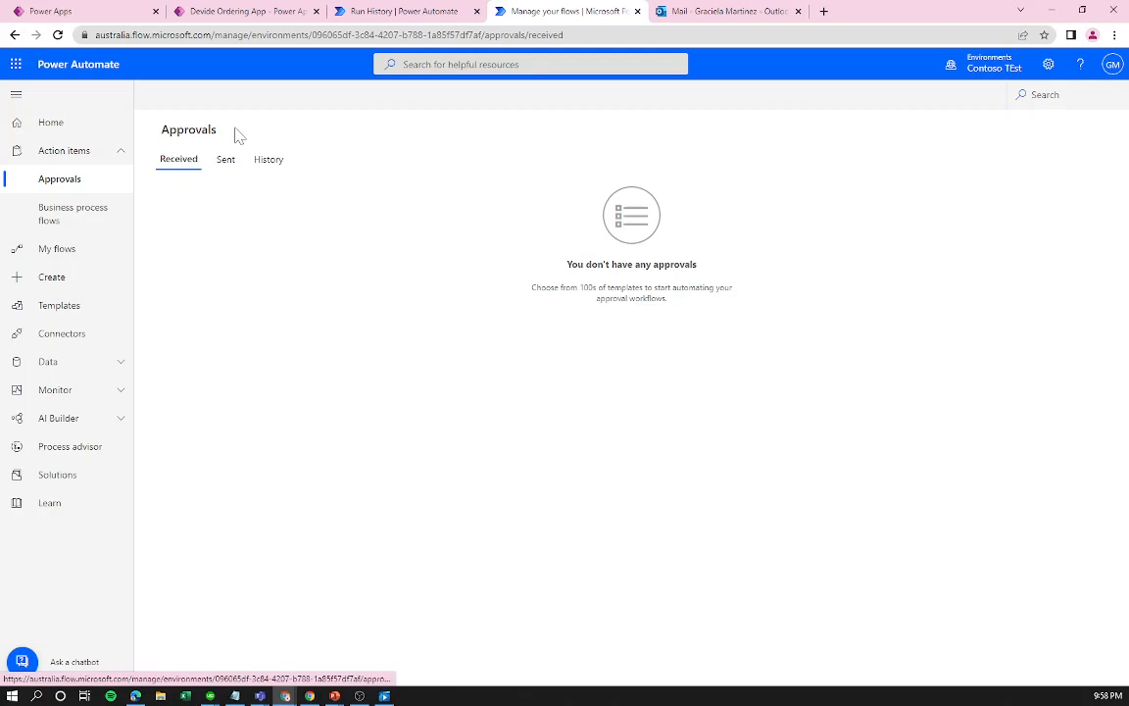
{"action": "left_click", "coordinate": [218, 163]}
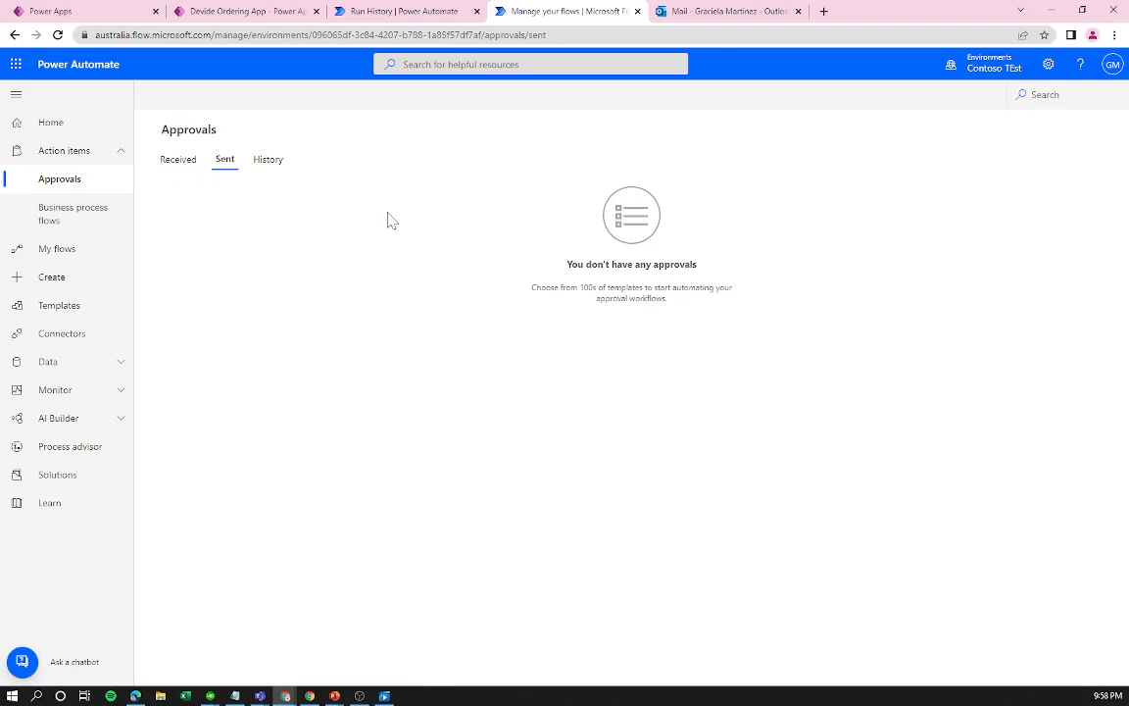
{"action": "left_click", "coordinate": [263, 164]}
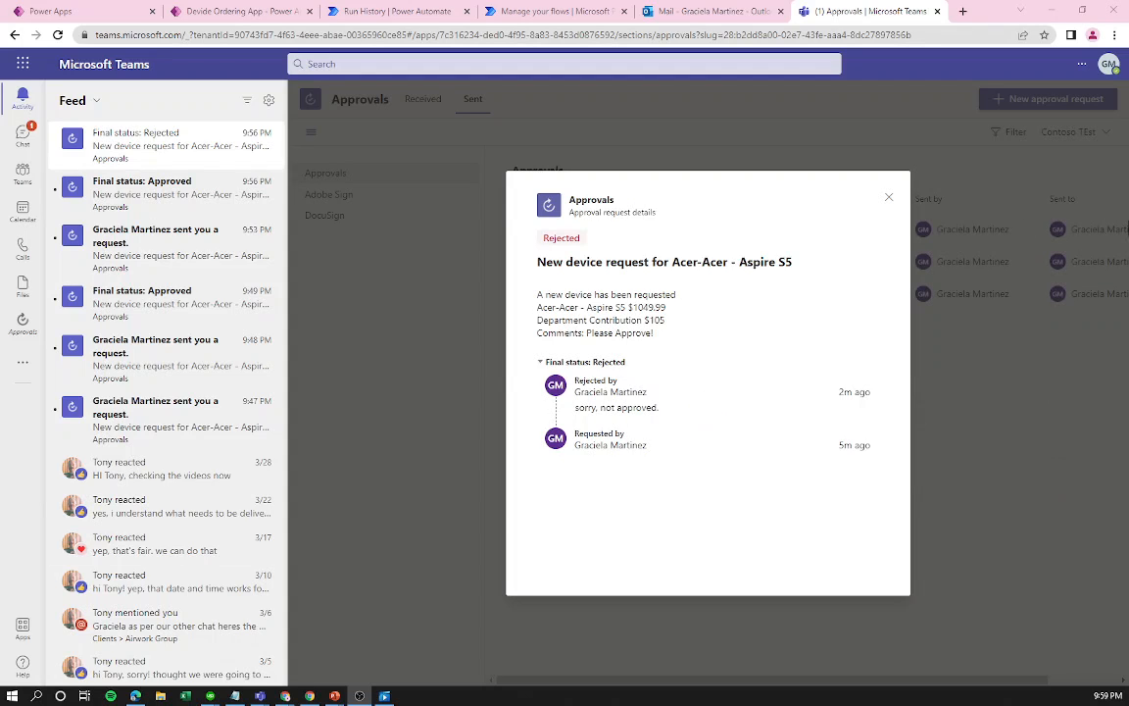
Close the rejected request's details in Teams, switch to Power Apps, exit the app preview and open the Main Screen.
{"action": "left_click", "coordinate": [888, 198]}
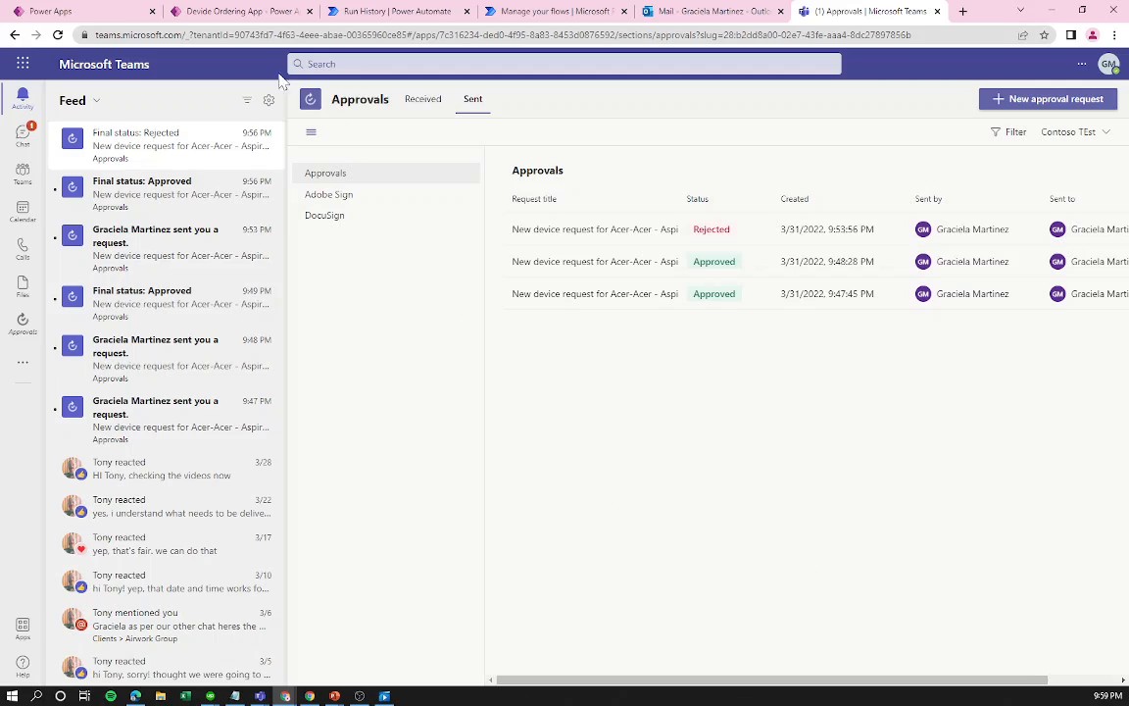
{"action": "left_click", "coordinate": [86, 12]}
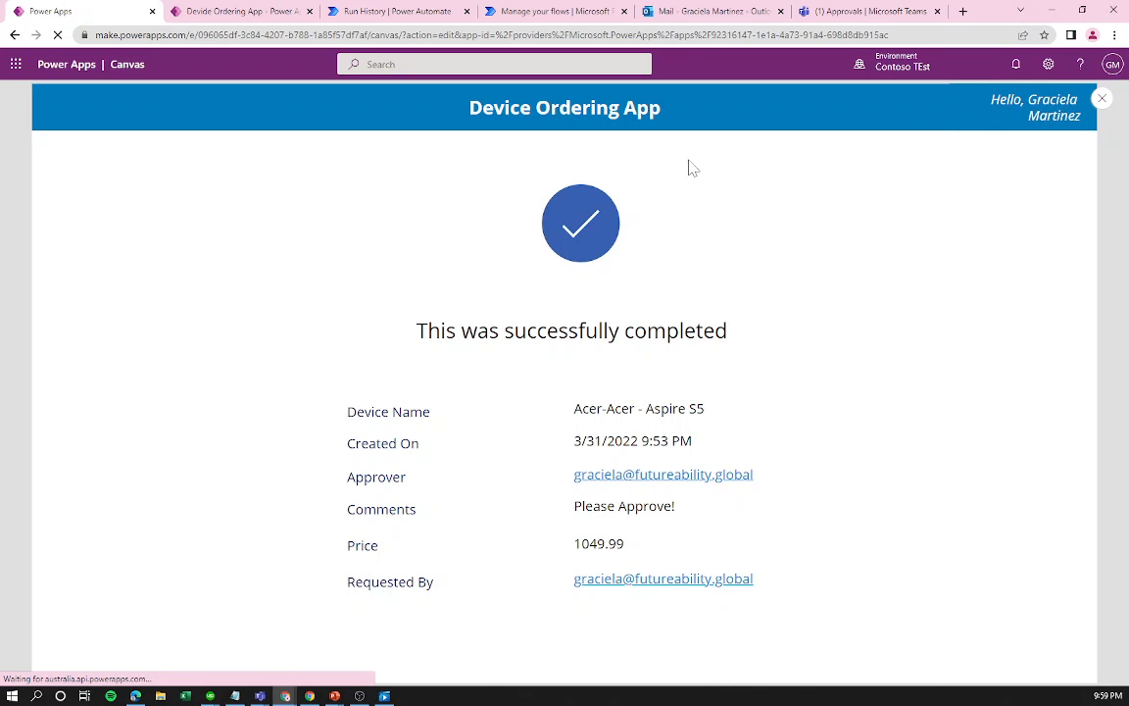
{"action": "left_click", "coordinate": [1102, 99]}
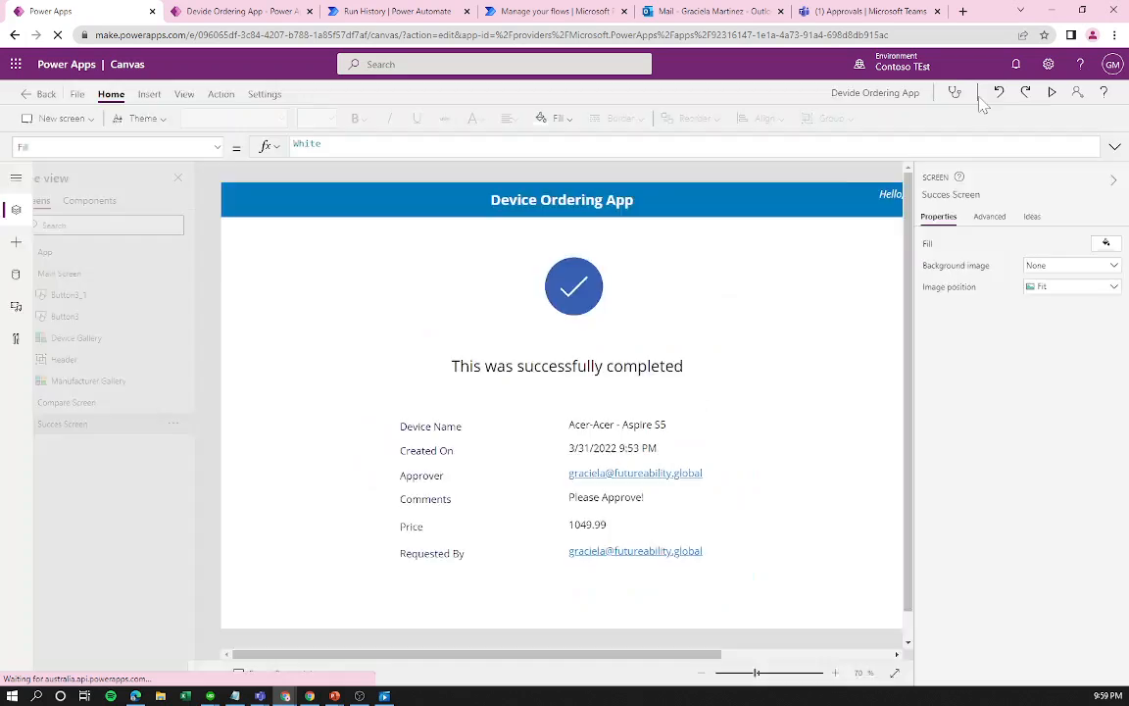
{"action": "left_click", "coordinate": [690, 432]}
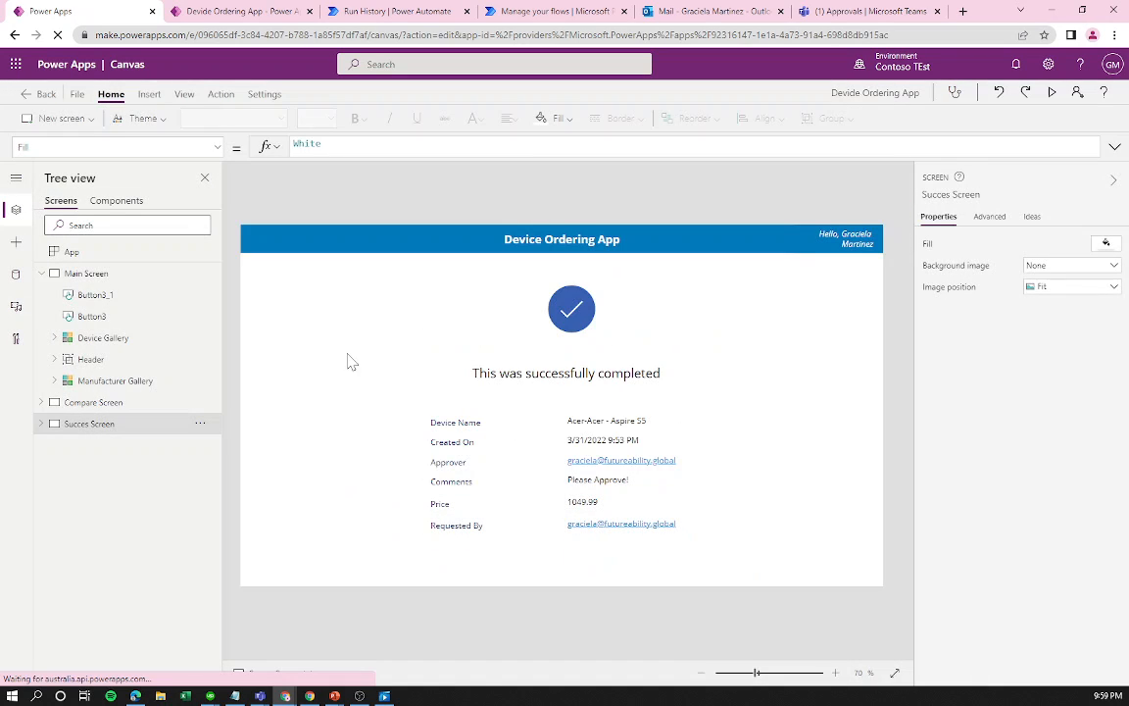
{"action": "left_click", "coordinate": [113, 277]}
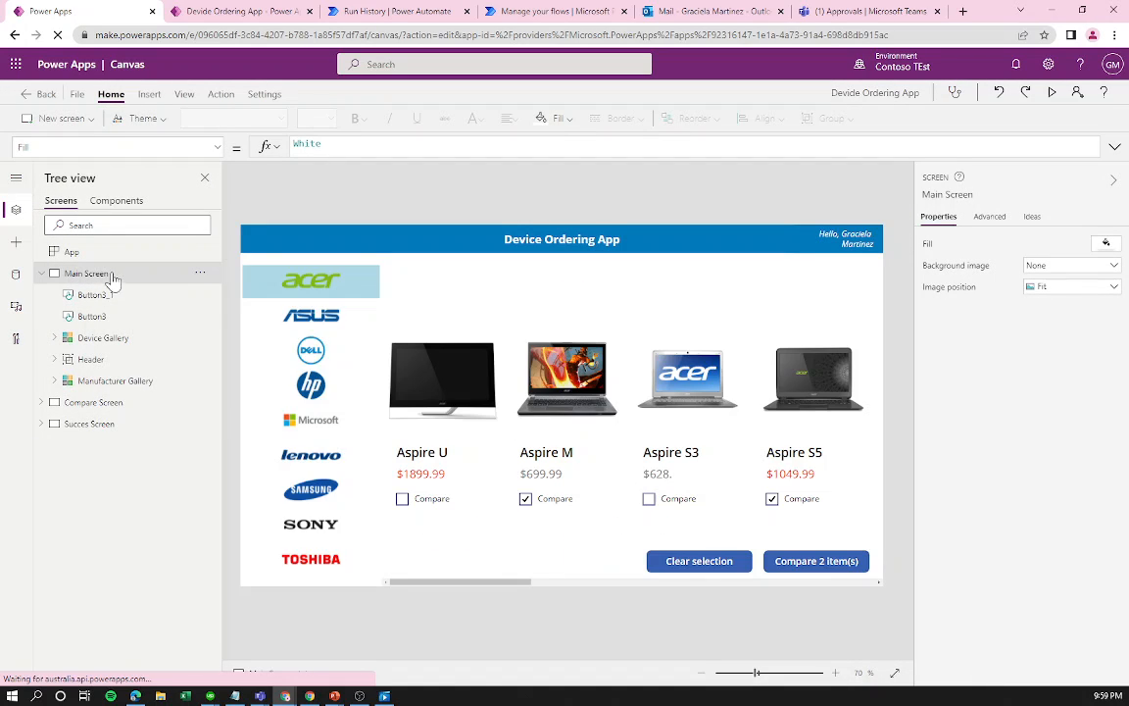
Preview the app, compare the two selected Acer devices and submit the Aspire S5 request with the comment "Test Teams".
{"action": "left_click", "coordinate": [1054, 94]}
{"action": "left_click", "coordinate": [966, 643]}
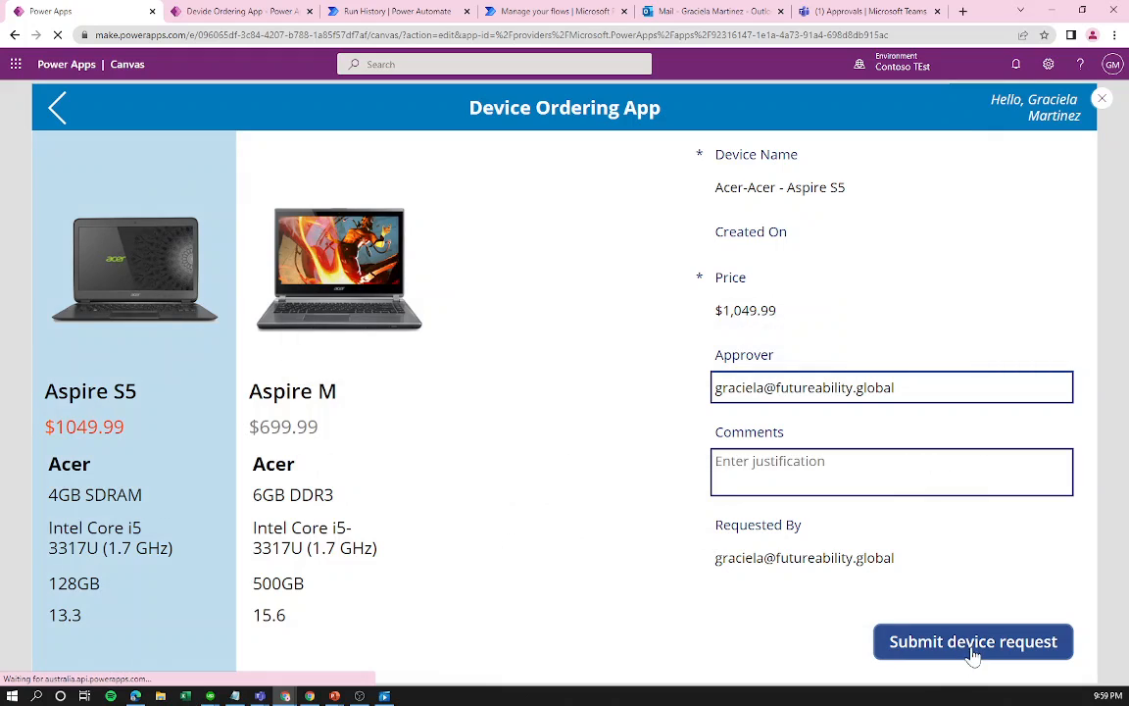
{"action": "left_click", "coordinate": [784, 472]}
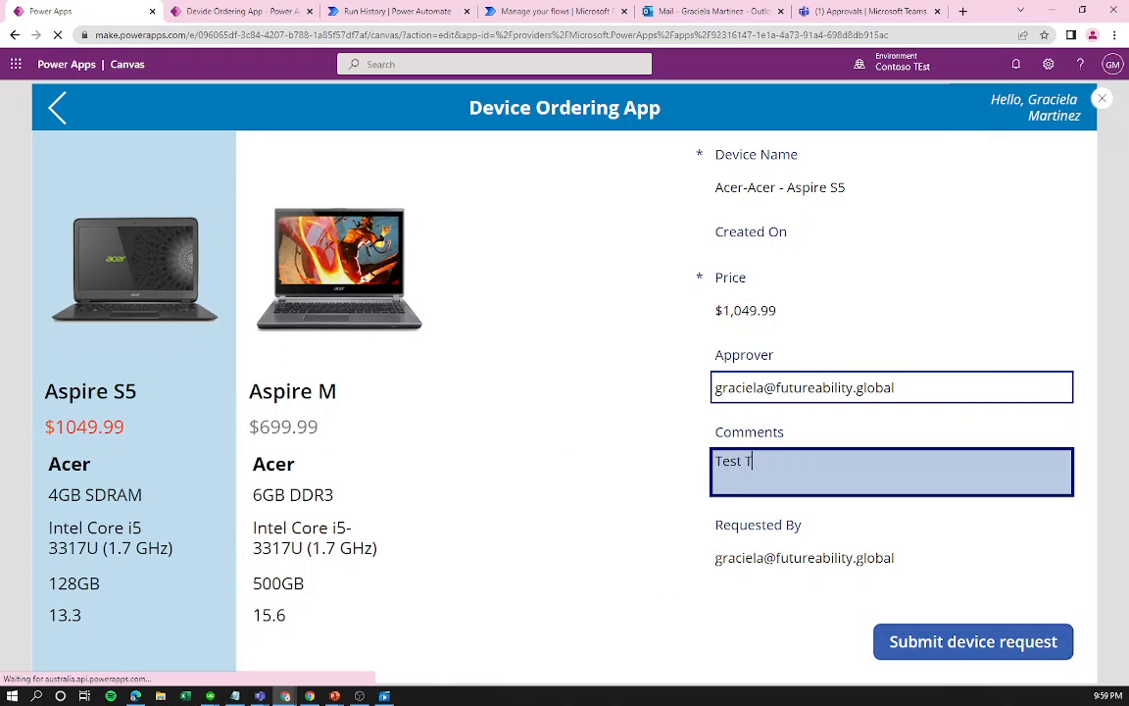
{"action": "type", "text": "Test Teams"}
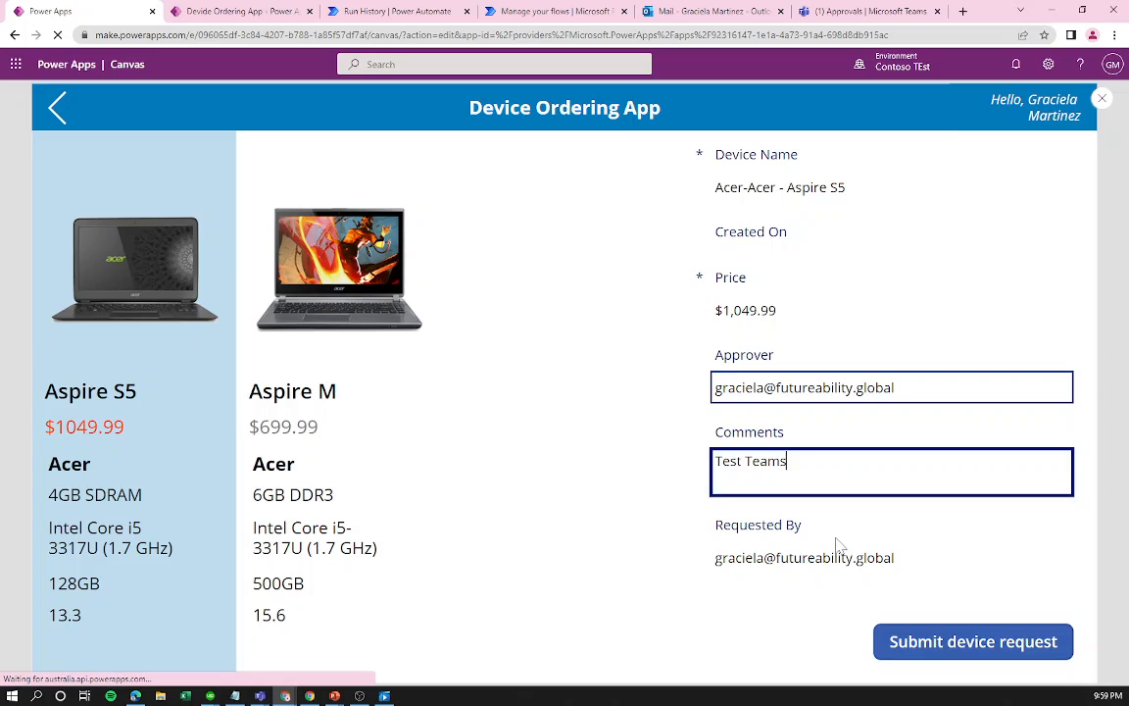
{"action": "left_click", "coordinate": [938, 650]}
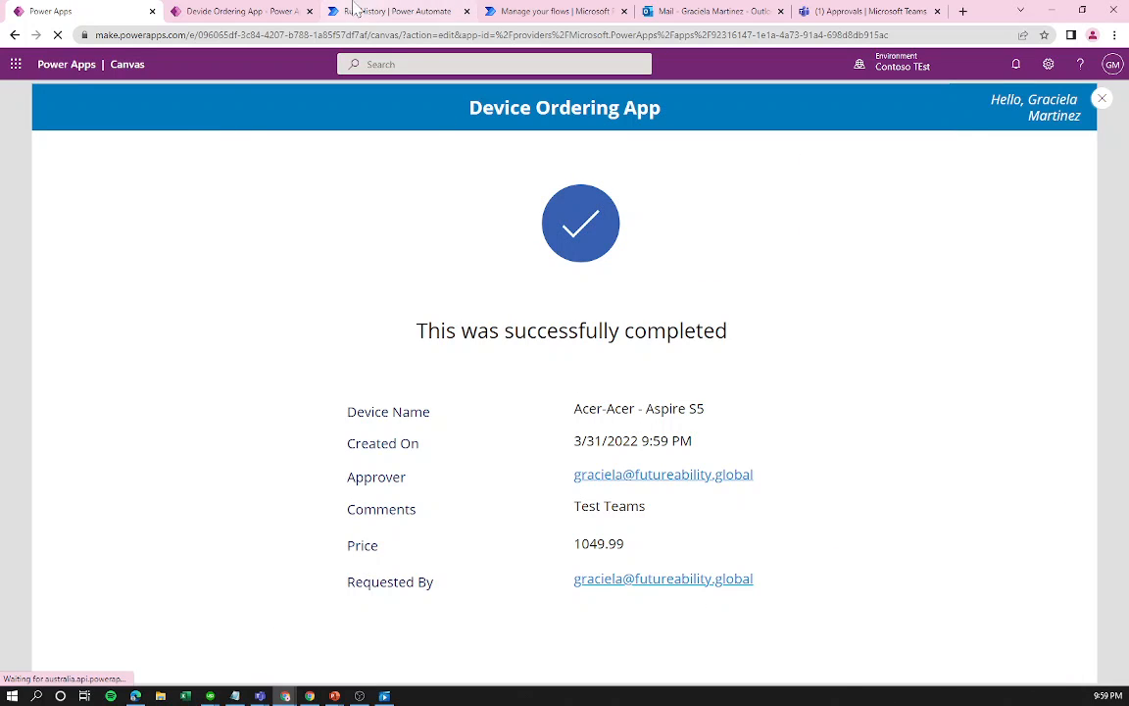
Switch to Microsoft Teams, open the 9:59 PM device request from the feed and approve it with the comment "Test!".
{"action": "left_click", "coordinate": [863, 10]}
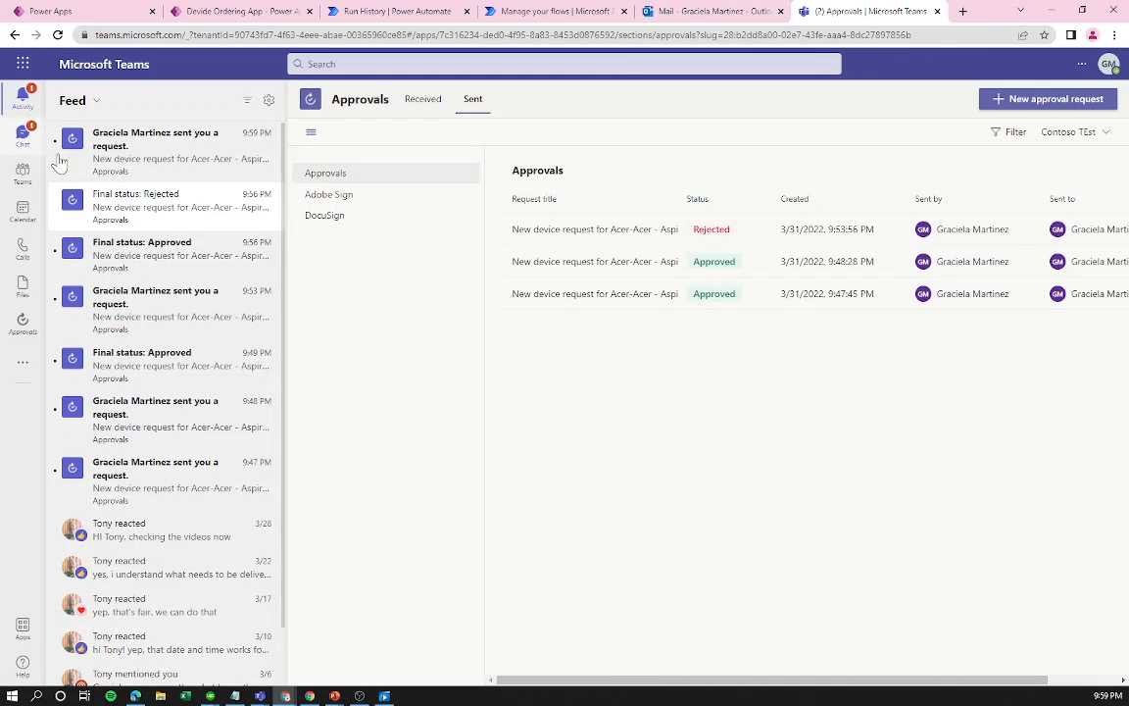
{"action": "left_click", "coordinate": [169, 154]}
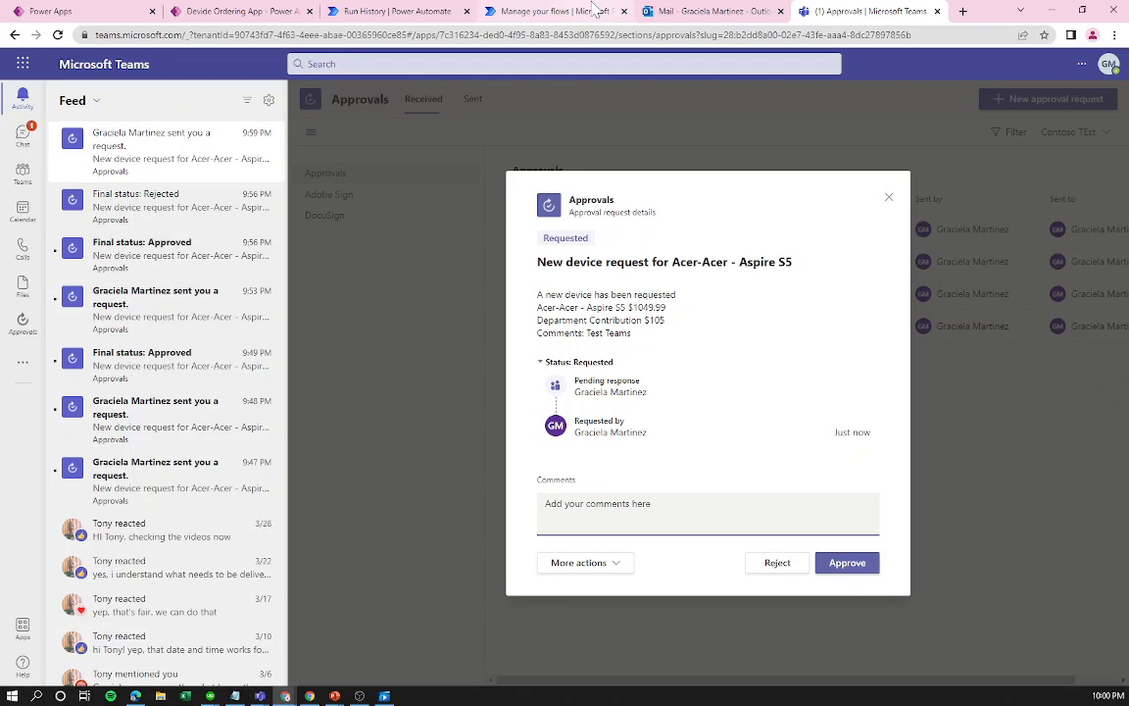
{"action": "left_click", "coordinate": [582, 565]}
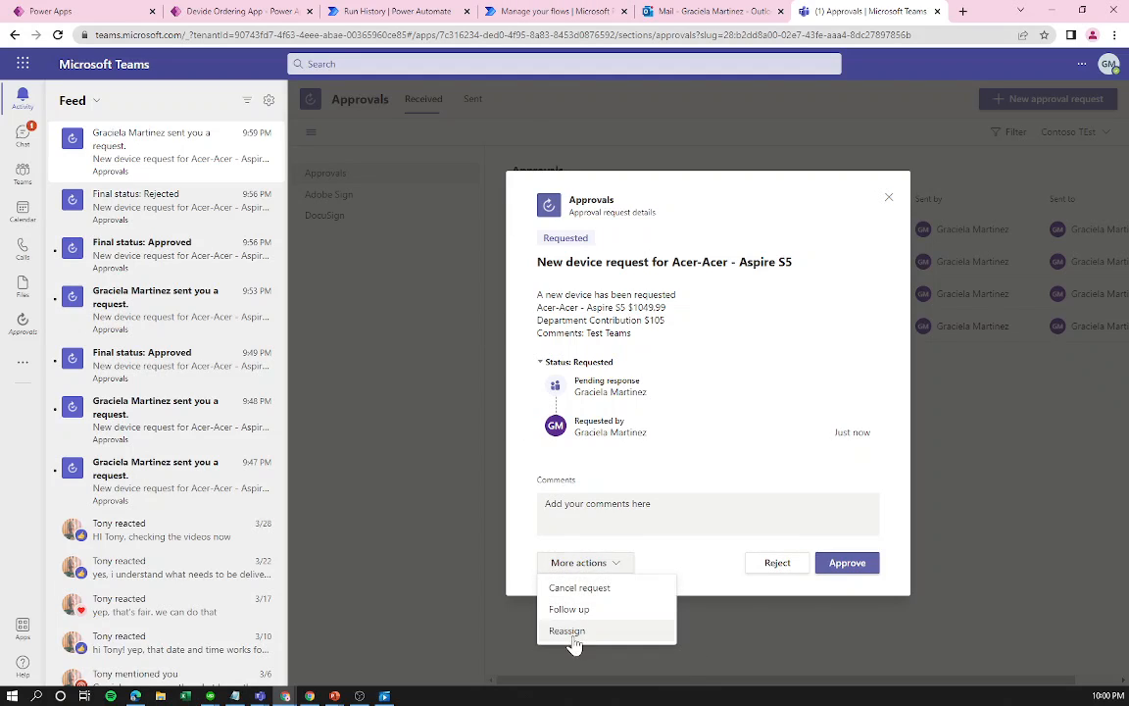
{"action": "left_click", "coordinate": [691, 517]}
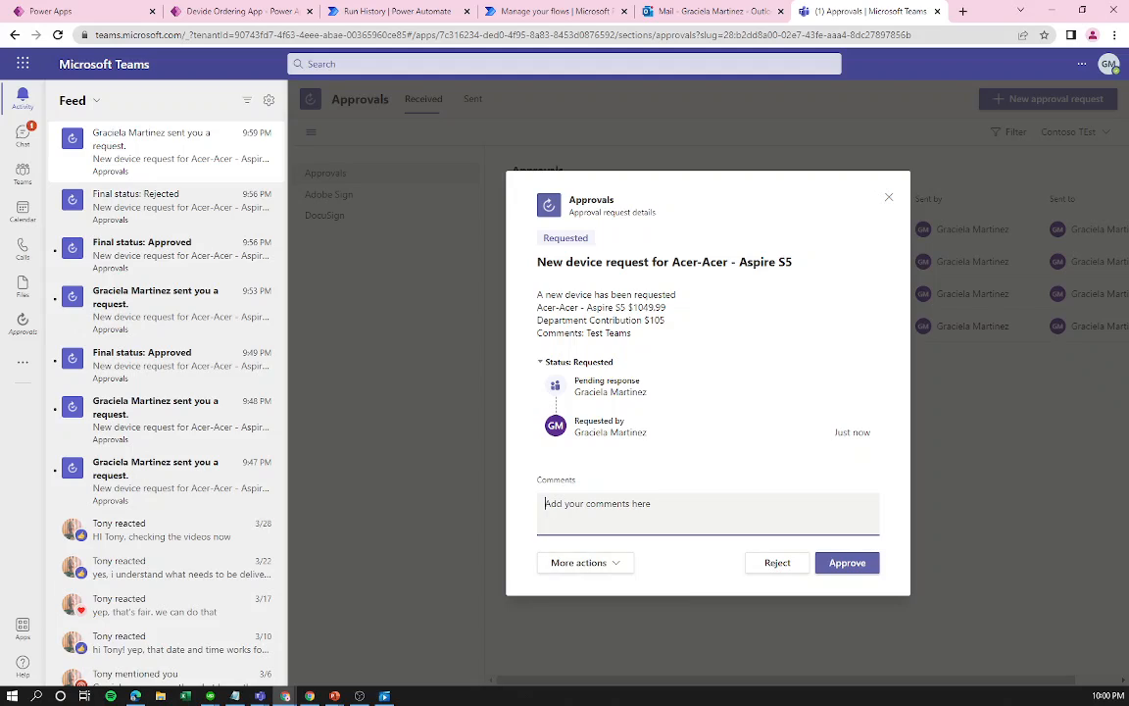
{"action": "type", "text": "Test!"}
{"action": "left_click", "coordinate": [847, 565]}
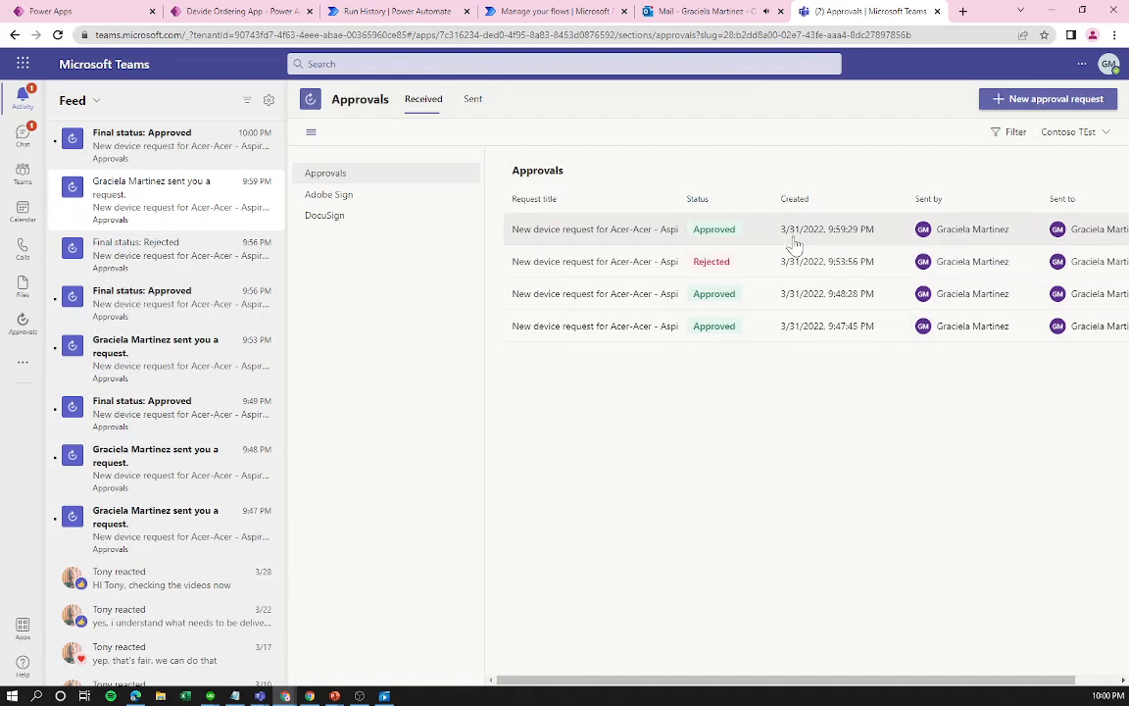
Check the approval history in Power Automate, and view the 10:00 PM final status details in Teams before closing them.
{"action": "left_click", "coordinate": [552, 10]}
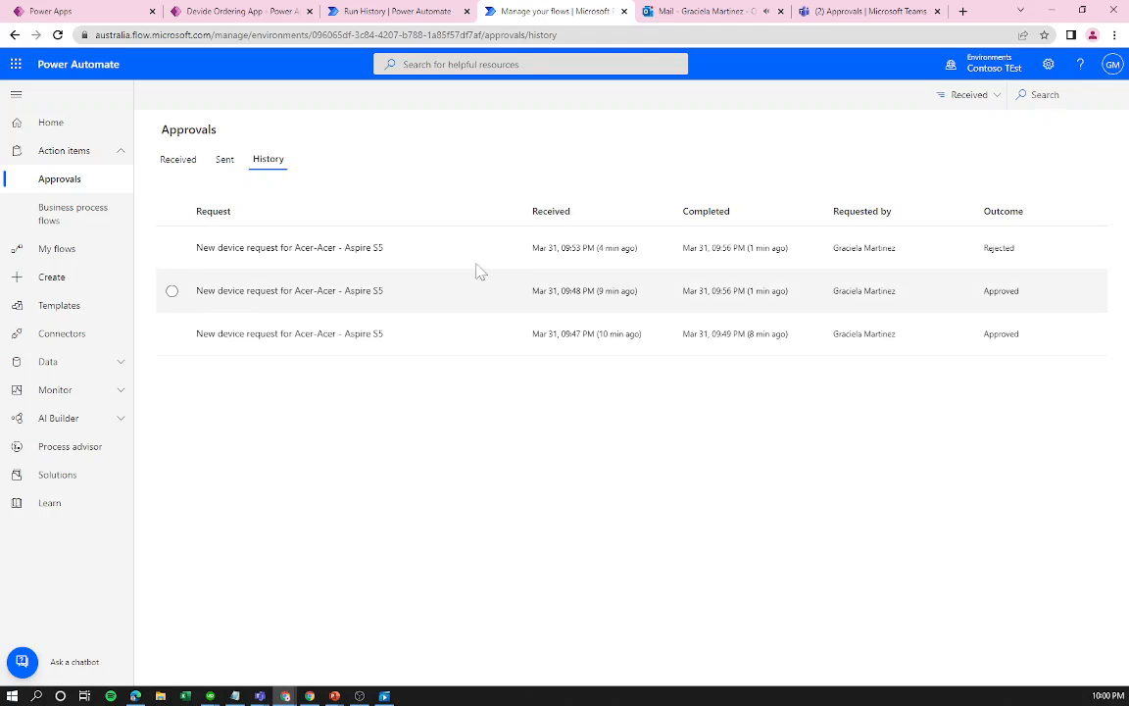
{"action": "left_click", "coordinate": [898, 9]}
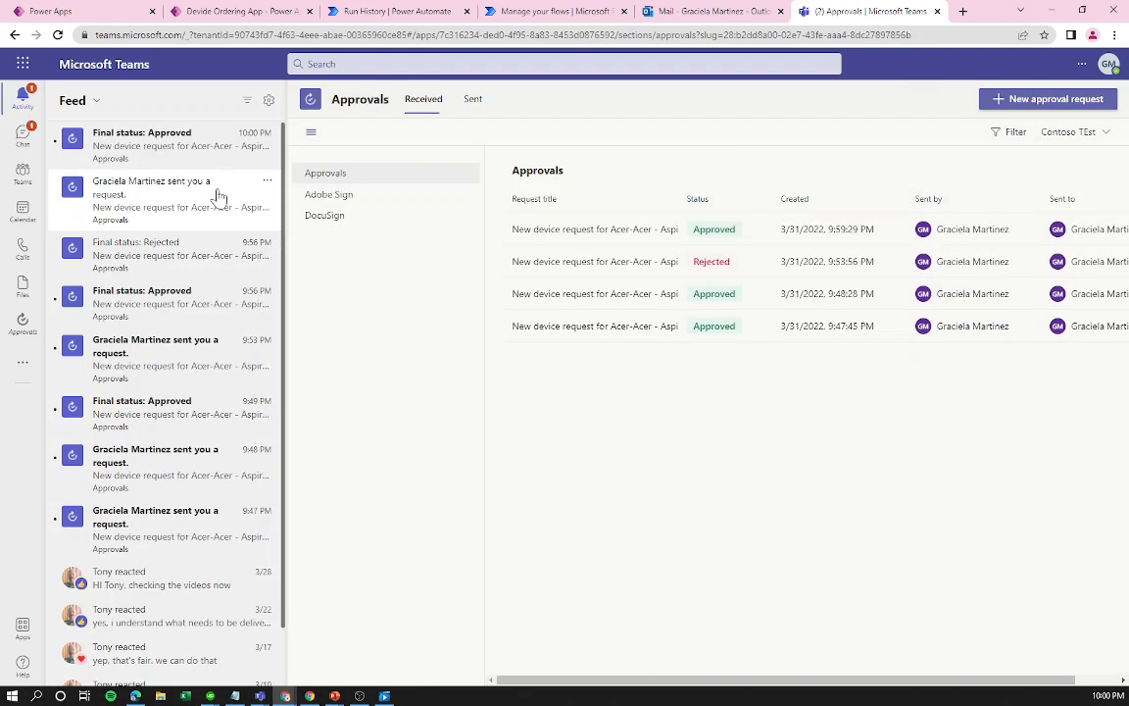
{"action": "left_click", "coordinate": [168, 154]}
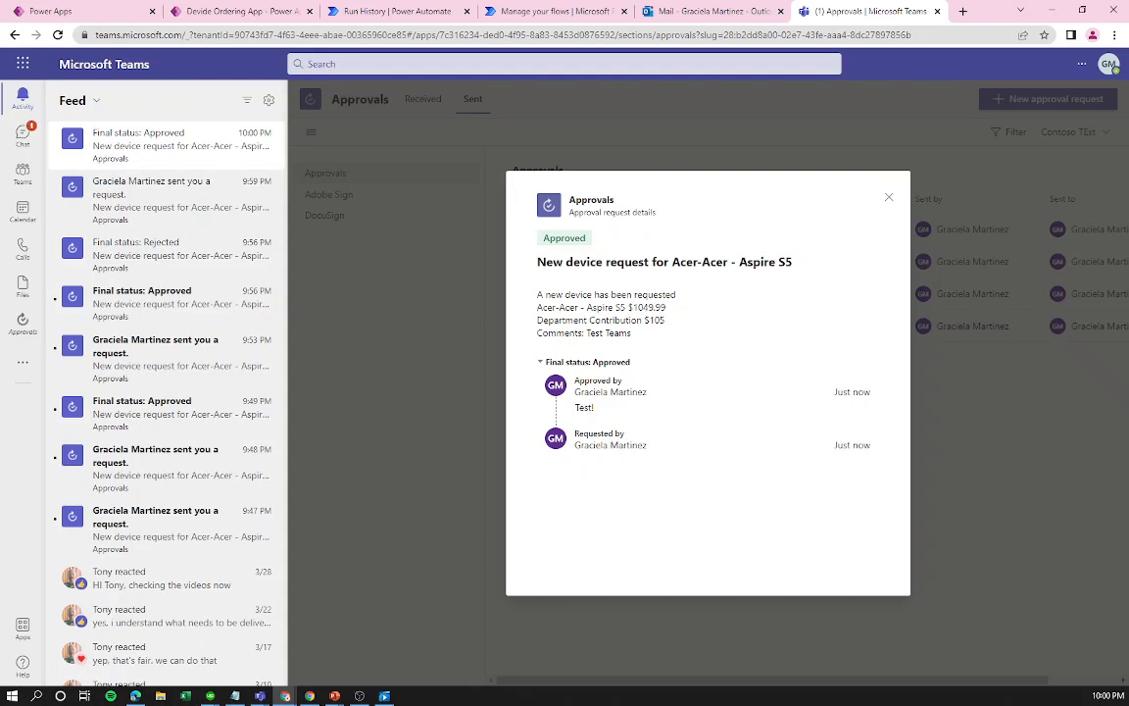
{"action": "left_click", "coordinate": [889, 198]}
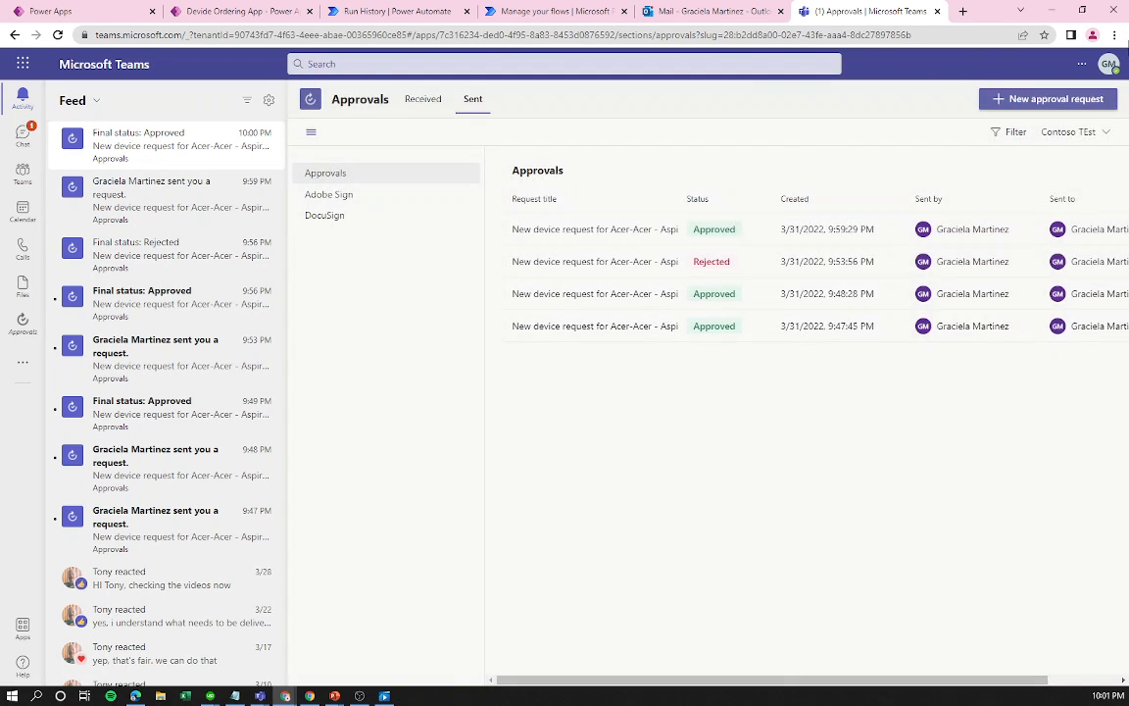
Examine the environments available for the sent approvals in Teams and sort the list by creation date, oldest first.
{"action": "mouse_move", "coordinate": [816, 680]}
{"action": "left_mouse_down"}
{"action": "mouse_move", "coordinate": [1128, 690]}
{"action": "mouse_move", "coordinate": [819, 696]}
{"action": "left_mouse_up"}
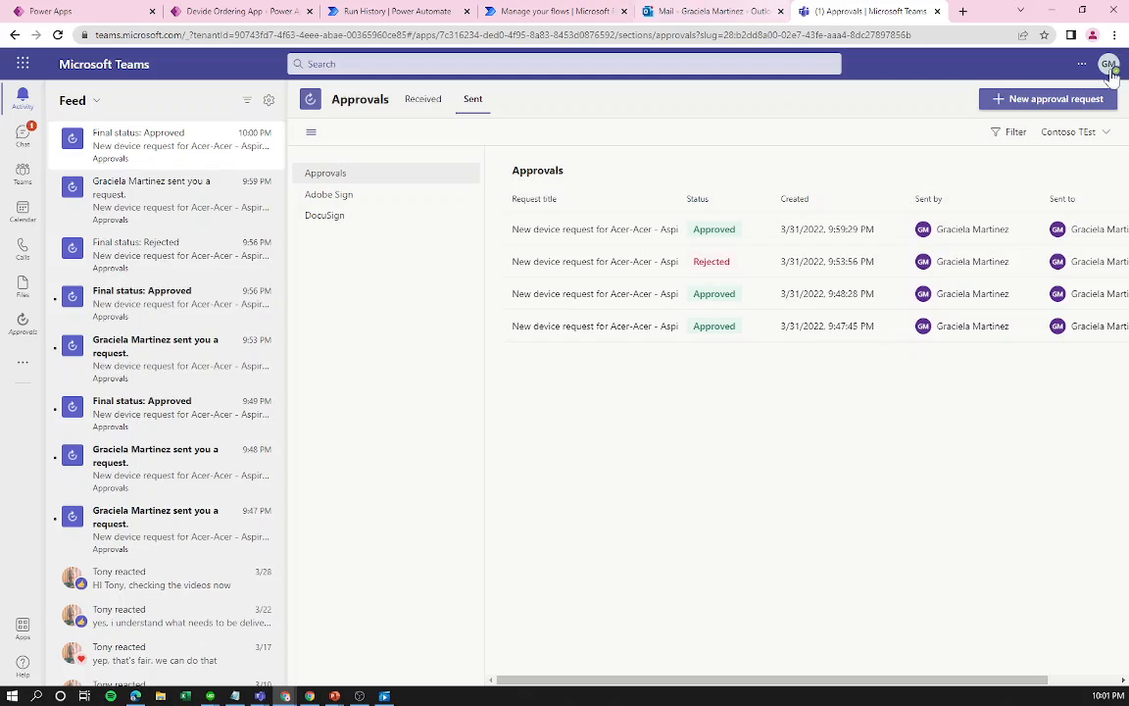
{"action": "left_click", "coordinate": [1102, 131]}
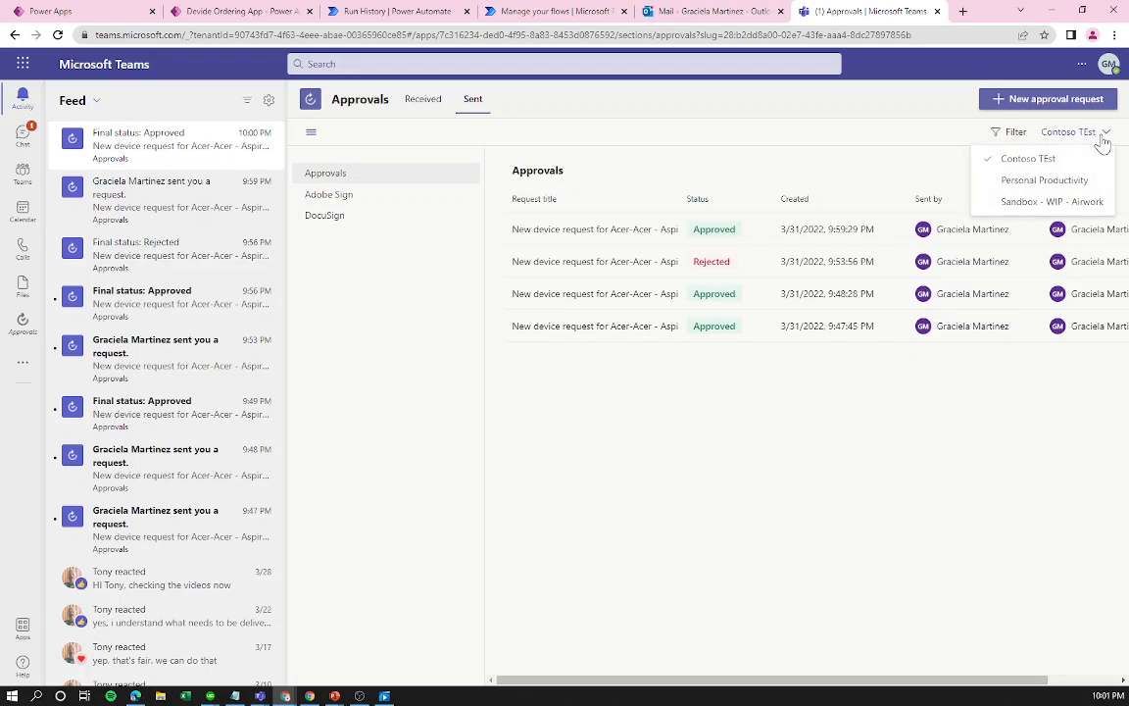
{"action": "left_click", "coordinate": [885, 203]}
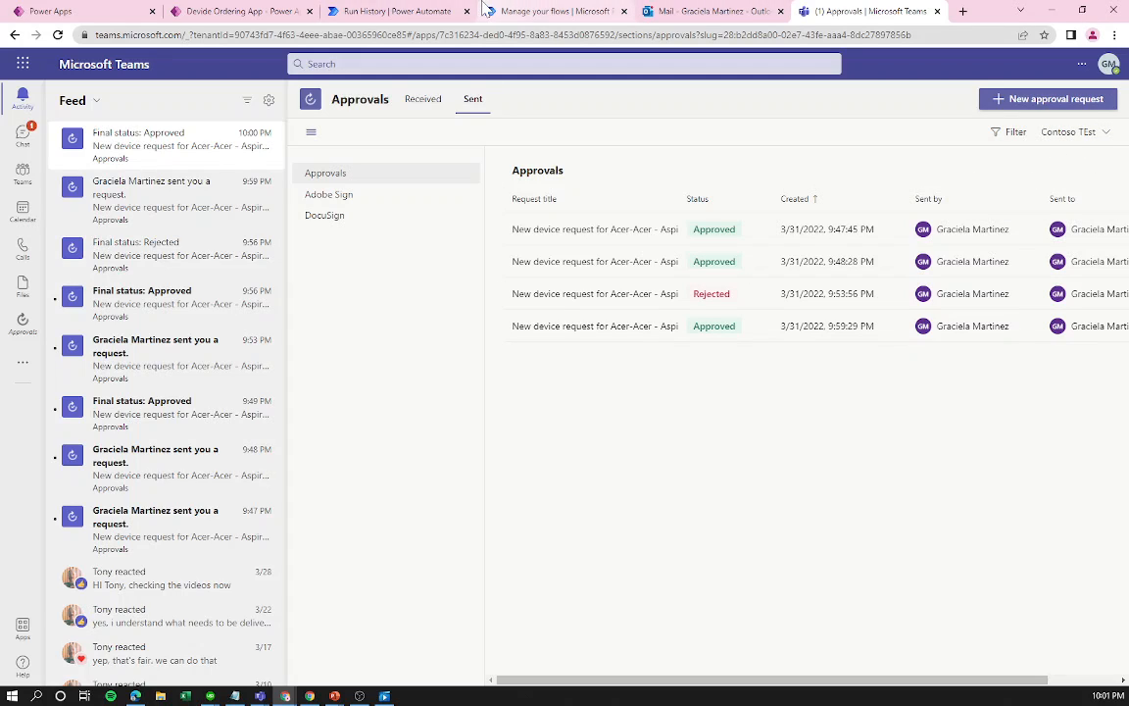
Switch to Power Automate, open the New device approval request flow for editing and expand its Condition.
{"action": "left_click", "coordinate": [402, 11]}
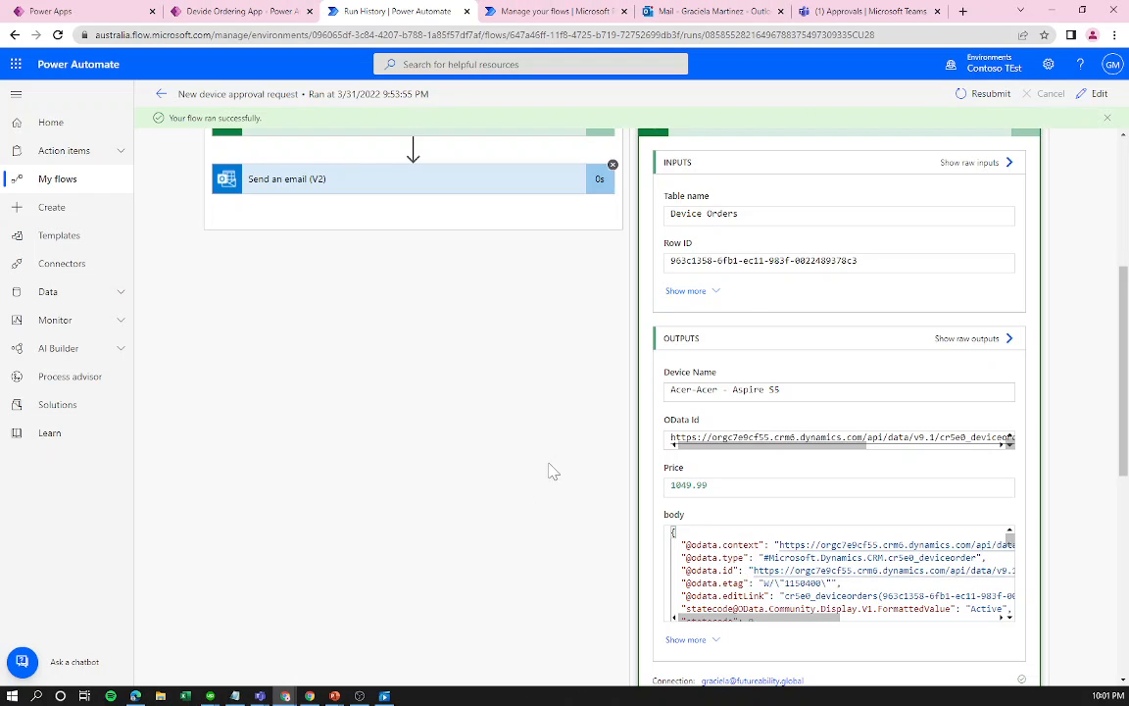
{"action": "left_click", "coordinate": [1098, 94]}
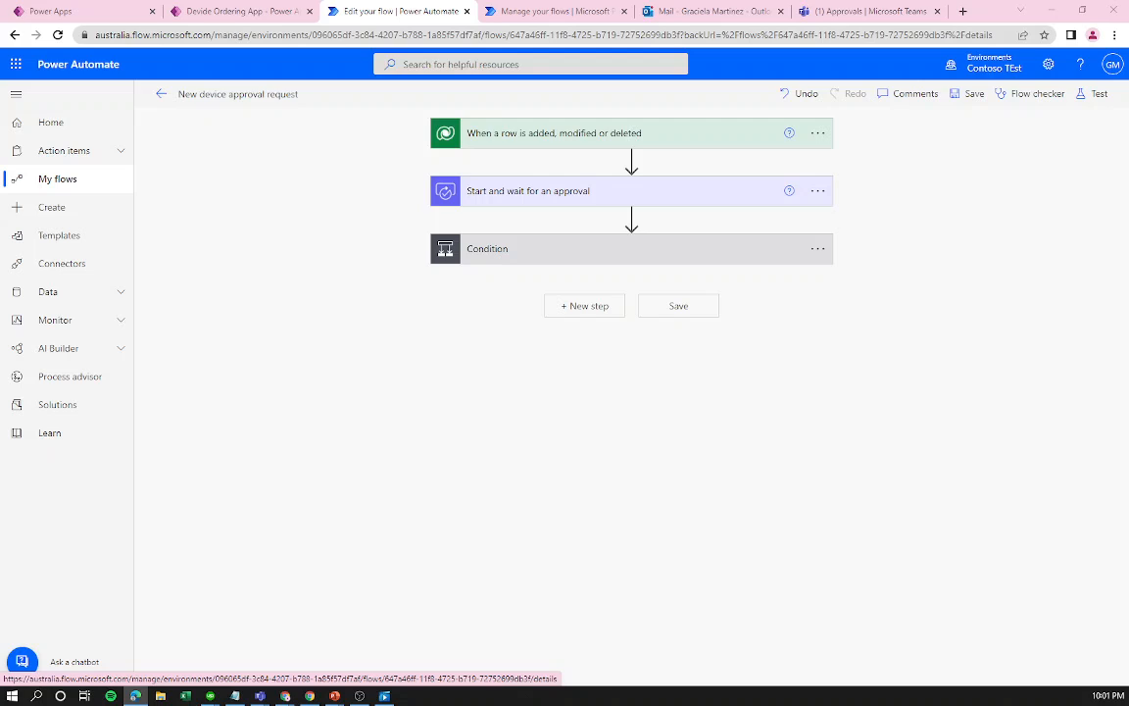
{"action": "left_click", "coordinate": [595, 247]}
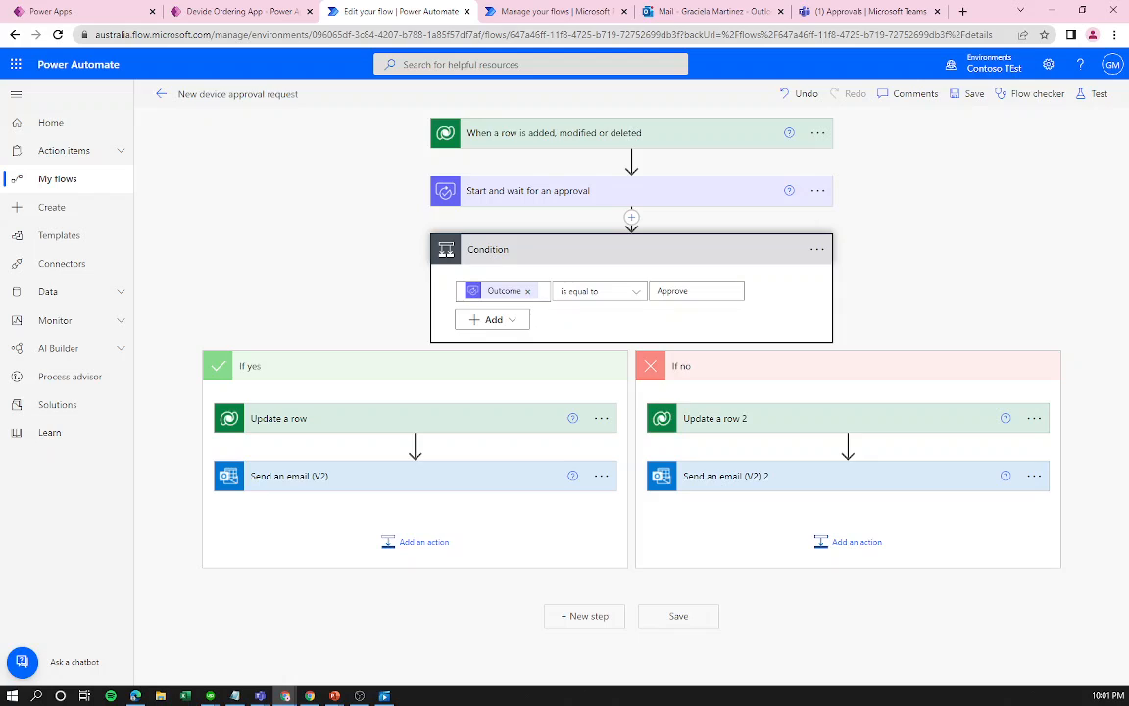
Add the Microsoft Teams action "Post message in a chat or channel" after the approval email in the If yes branch.
{"action": "left_click", "coordinate": [424, 542]}
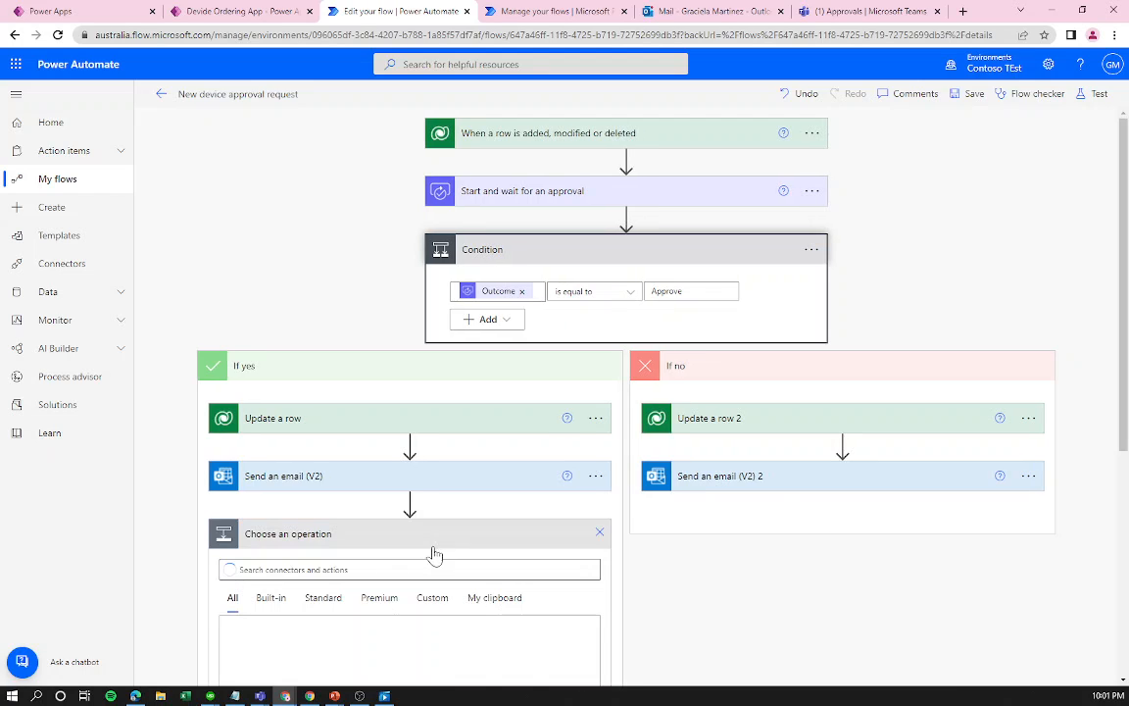
{"action": "type", "text": "team"}
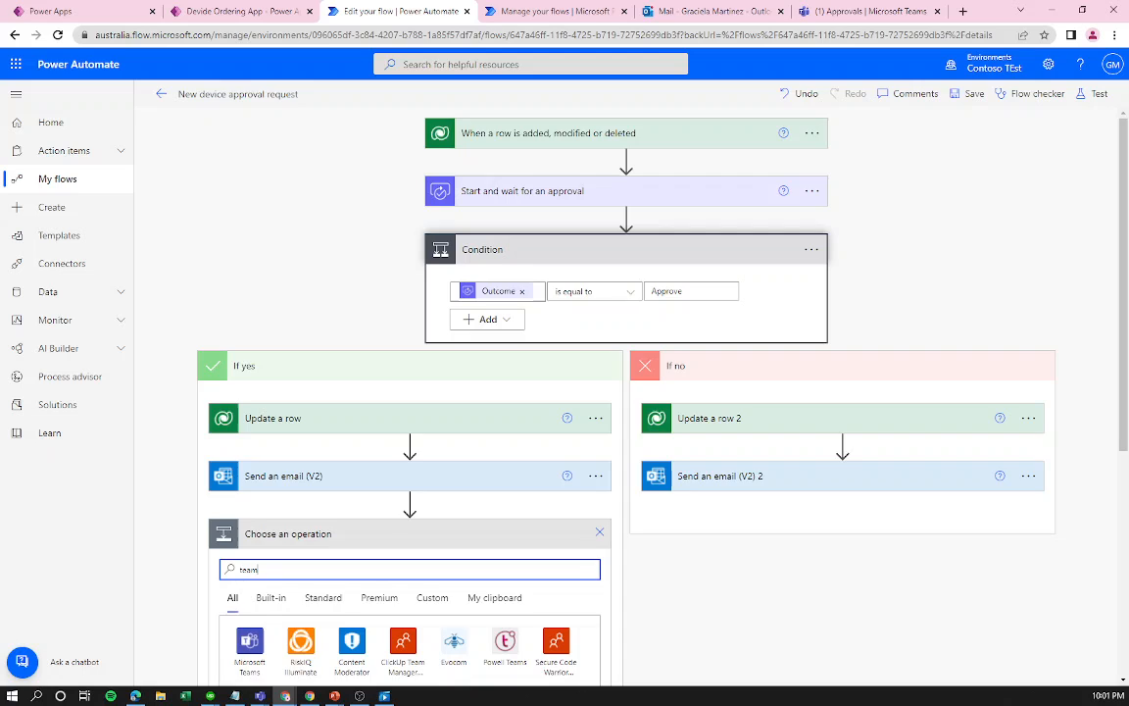
{"action": "scroll", "coordinate": [323, 605], "scroll_direction": "down", "scroll_amount": 2}
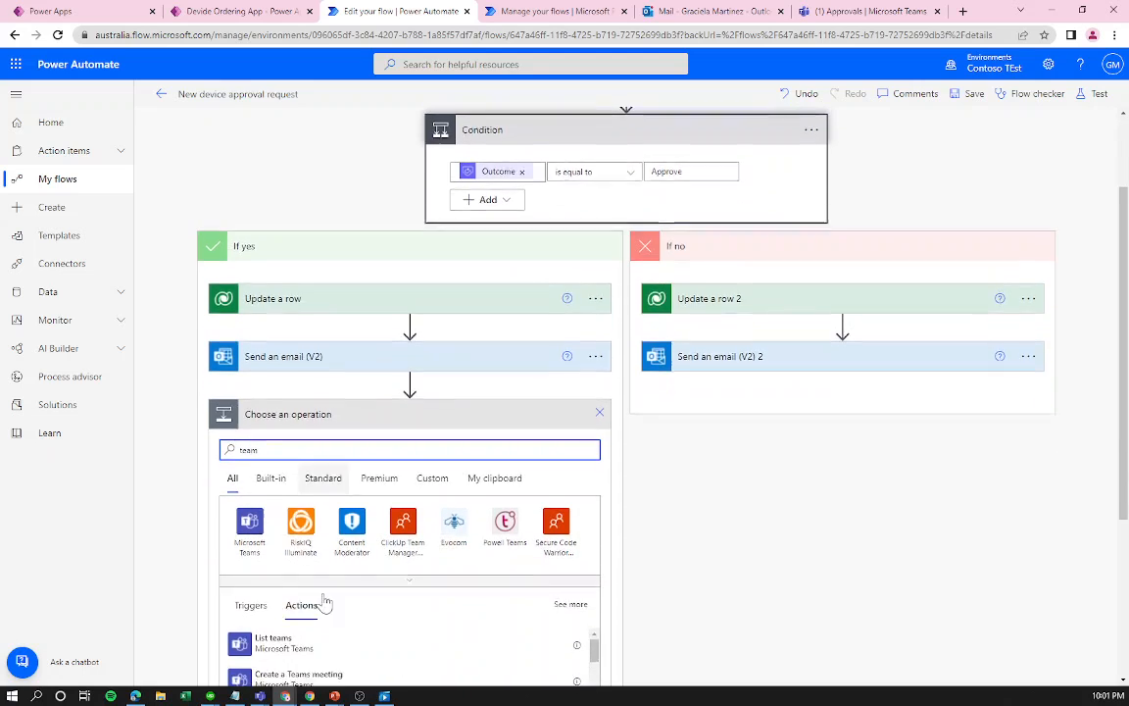
{"action": "left_click", "coordinate": [261, 517]}
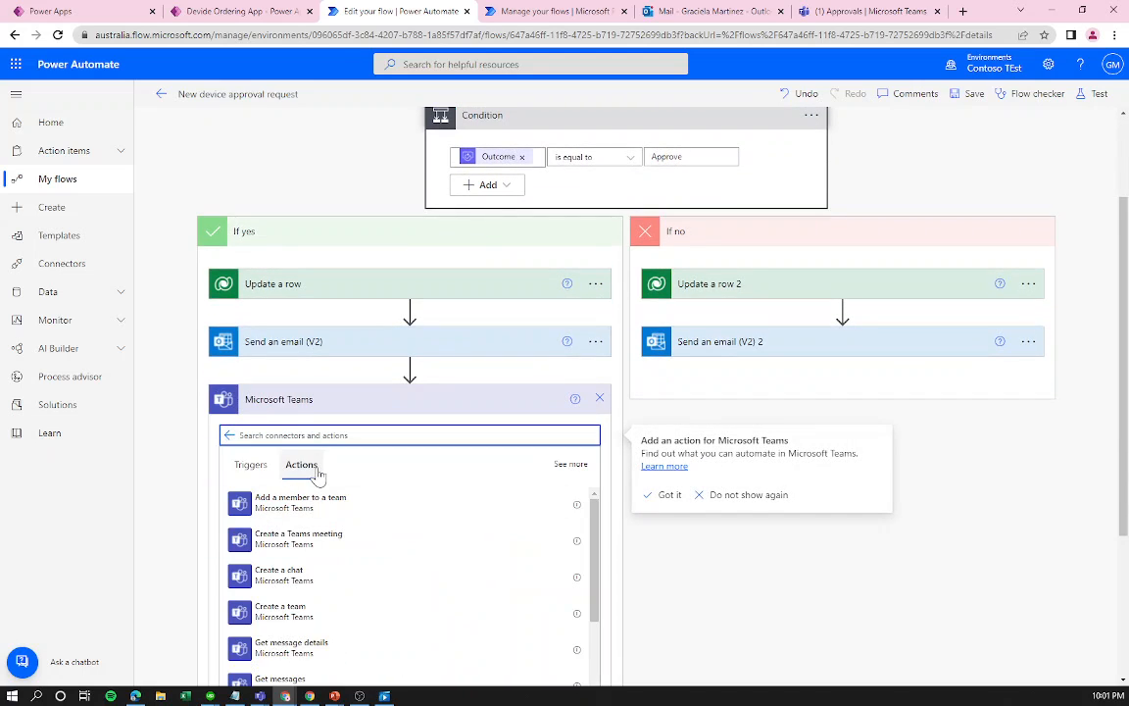
{"action": "scroll", "coordinate": [165, 480], "scroll_direction": "down", "scroll_amount": 2}
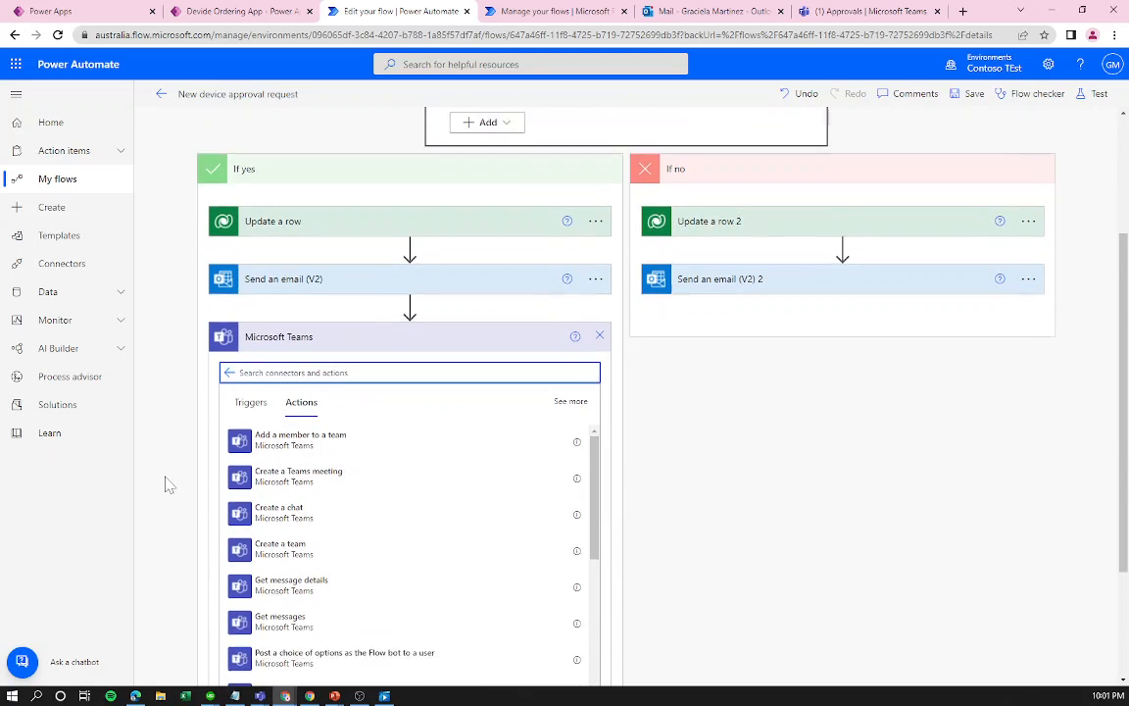
{"action": "scroll", "coordinate": [402, 520], "scroll_direction": "down", "scroll_amount": 2}
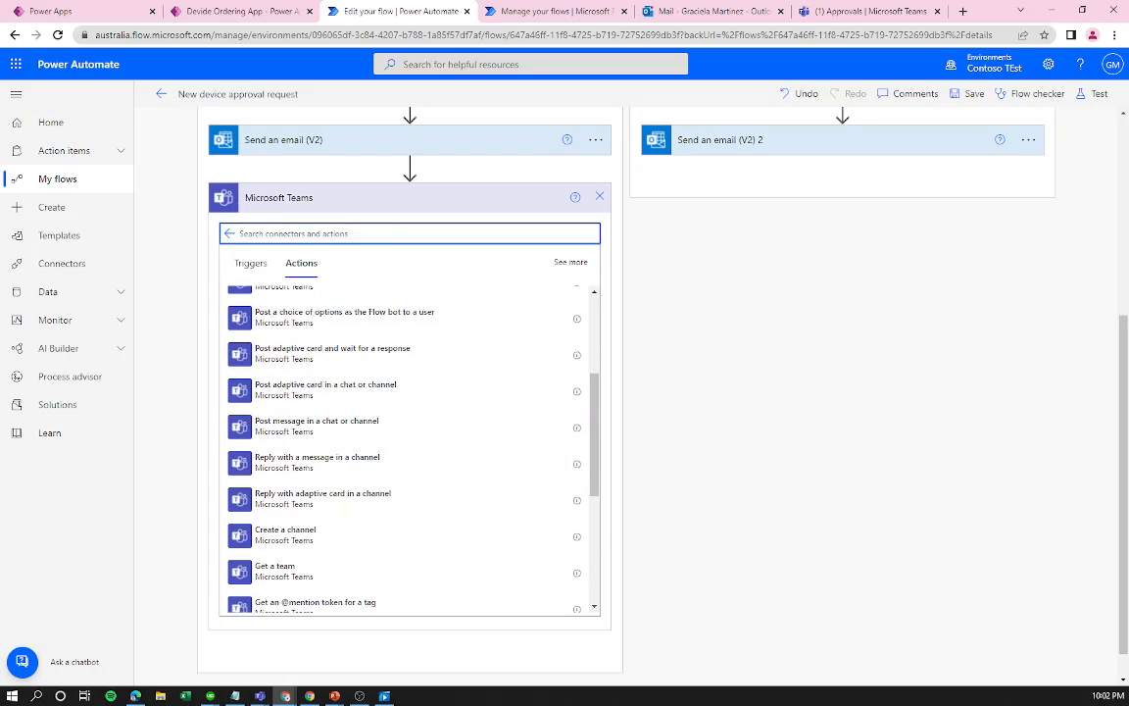
{"action": "type", "text": "pos"}
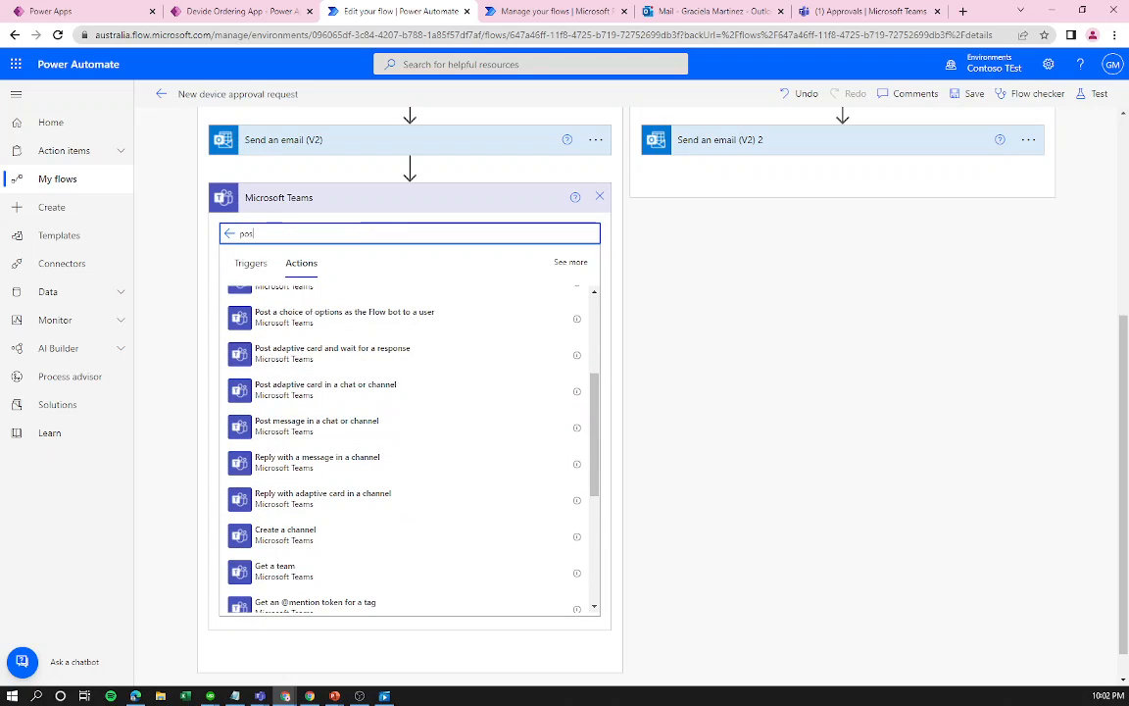
{"action": "type", "text": "t mess"}
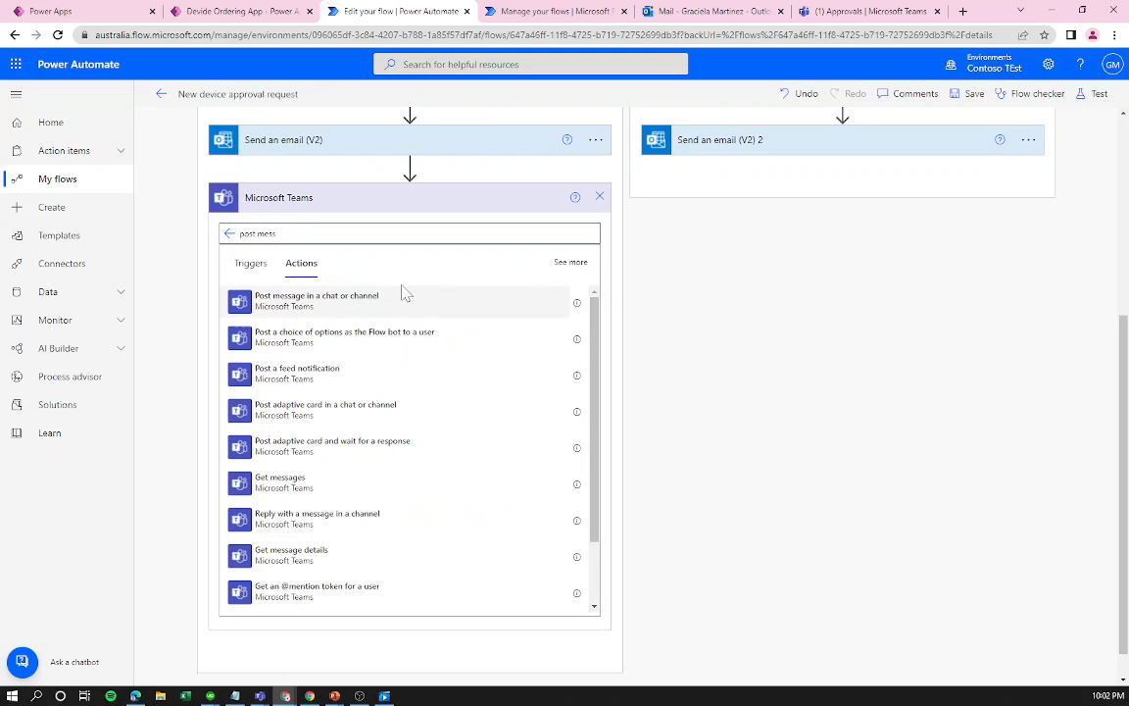
{"action": "left_click", "coordinate": [337, 302]}
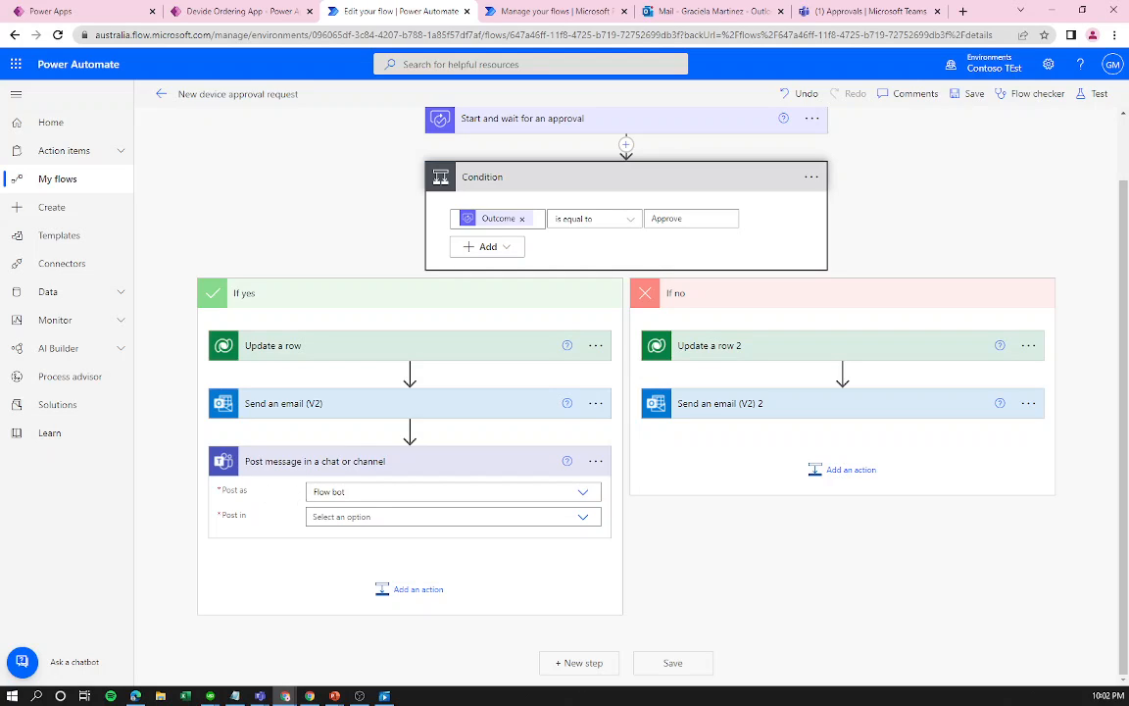
Keep Flow bot as the message's poster and set it to post in Chat with Flow bot.
{"action": "left_click", "coordinate": [453, 492]}
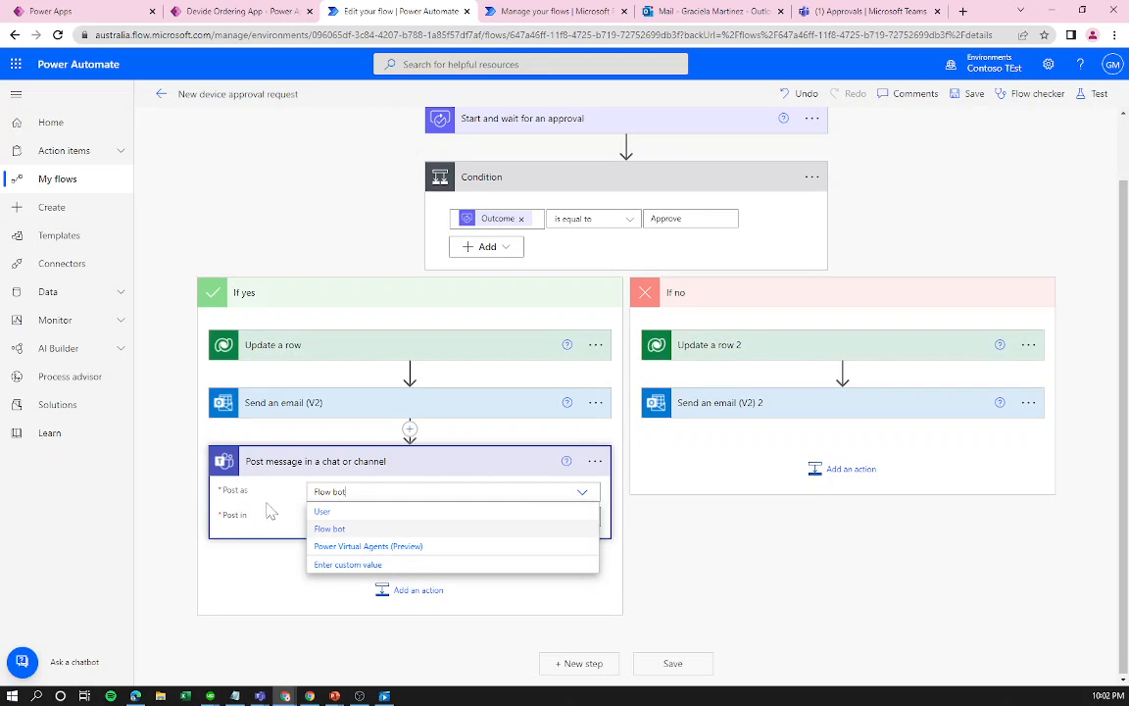
{"action": "left_click", "coordinate": [236, 501]}
{"action": "left_click", "coordinate": [314, 517]}
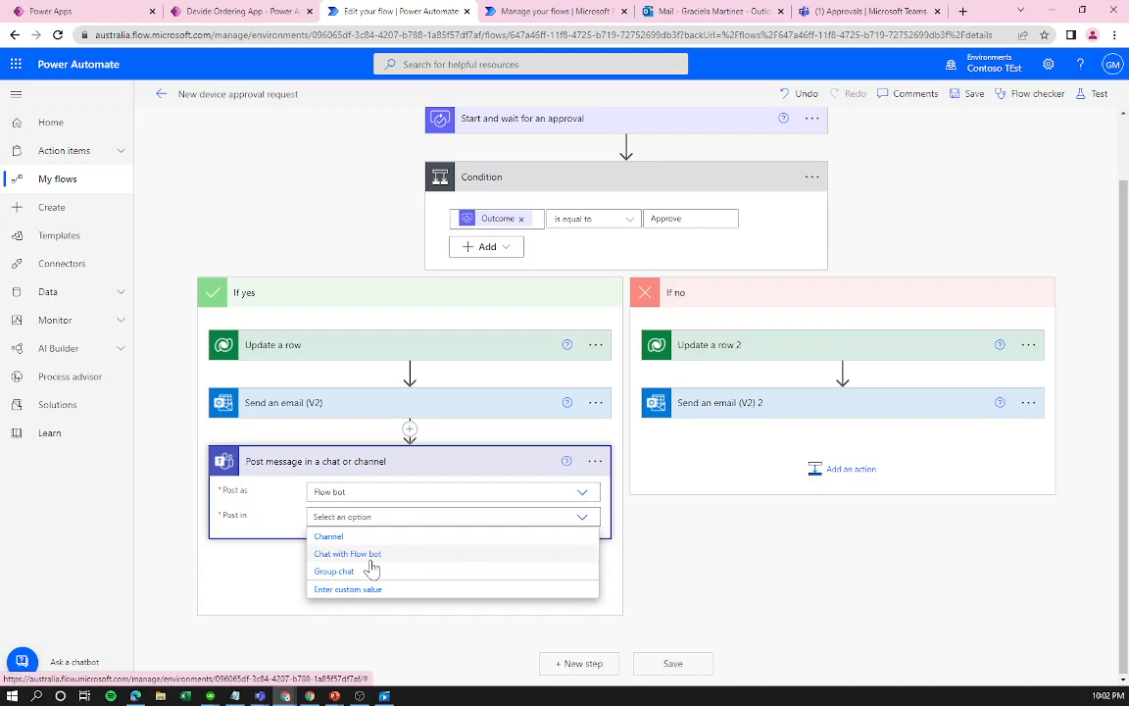
{"action": "left_click", "coordinate": [371, 556]}
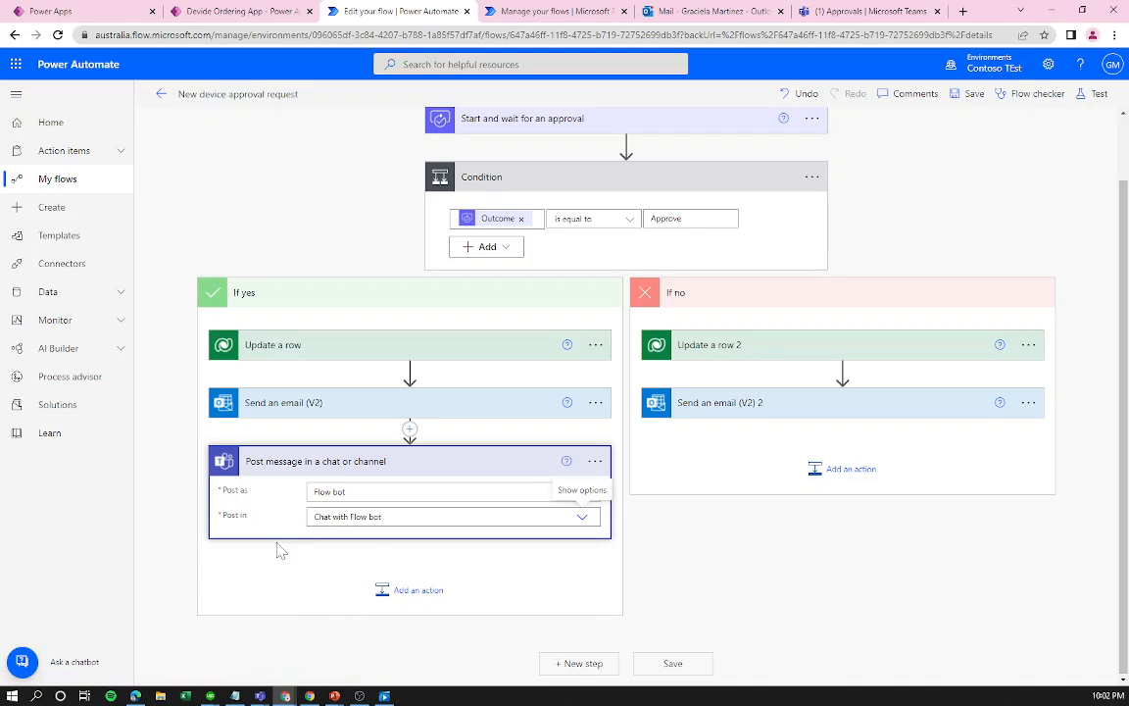
Set the Teams message recipient to the dynamic value Requested By from Update a row.
{"action": "scroll", "coordinate": [294, 470], "scroll_direction": "down", "scroll_amount": 1}
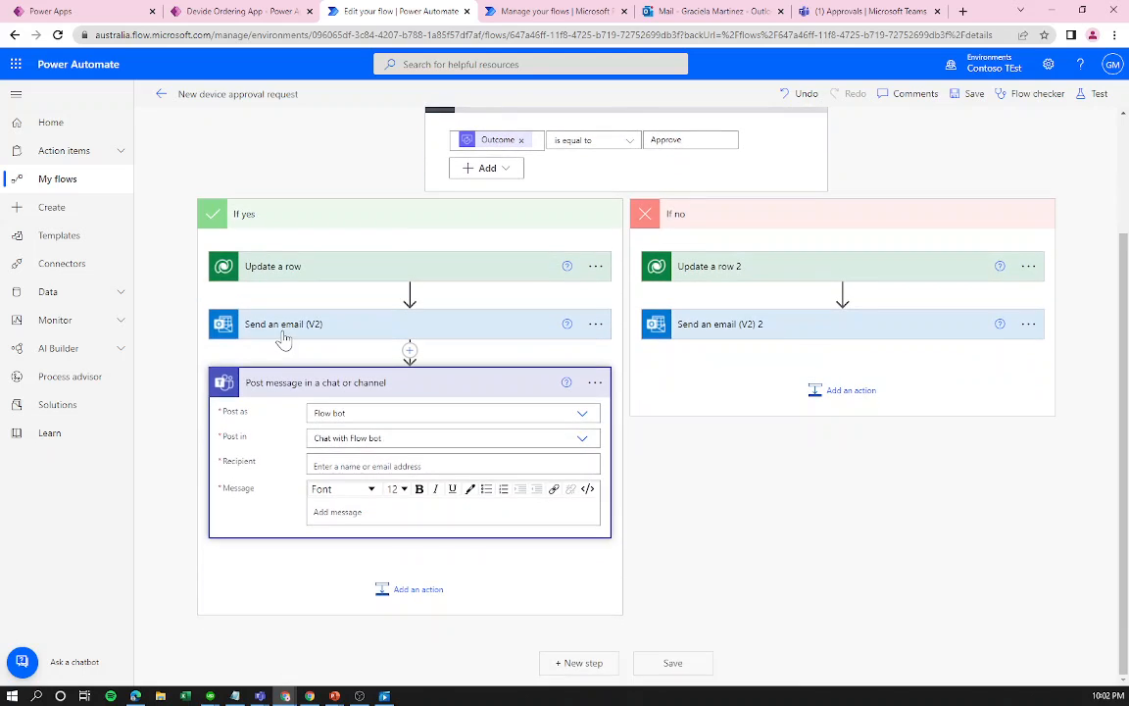
{"action": "left_click", "coordinate": [397, 466]}
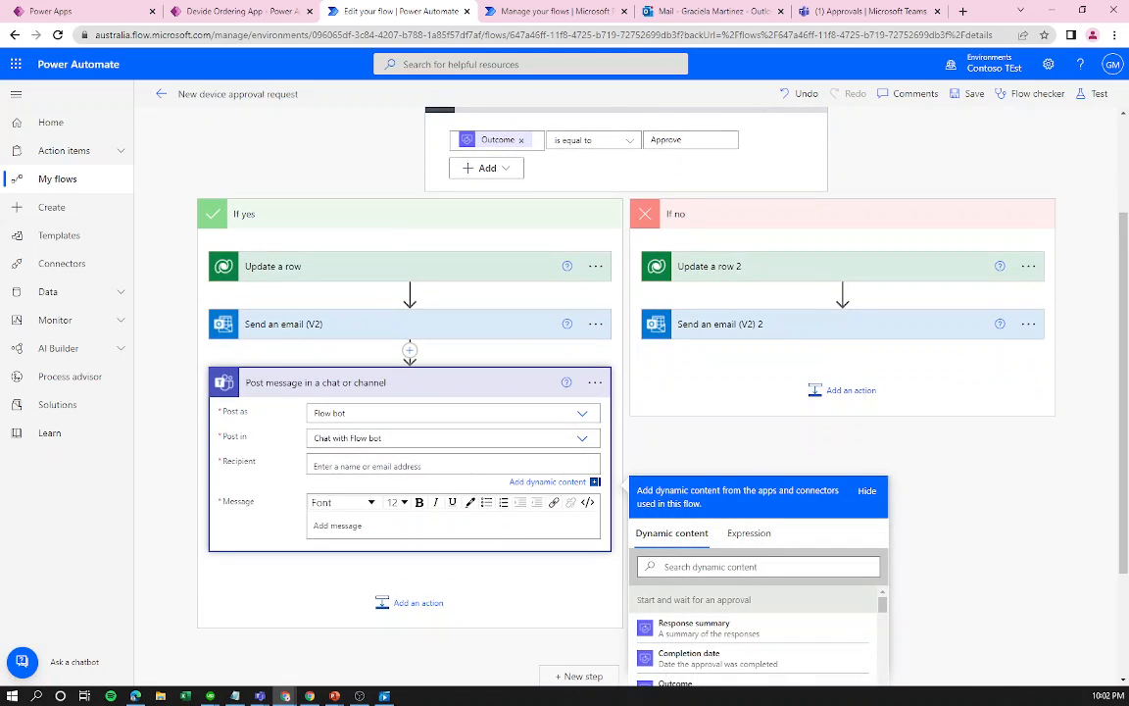
{"action": "scroll", "coordinate": [594, 366], "scroll_direction": "down", "scroll_amount": 2}
{"action": "left_click", "coordinate": [695, 436]}
{"action": "type", "text": "req"}
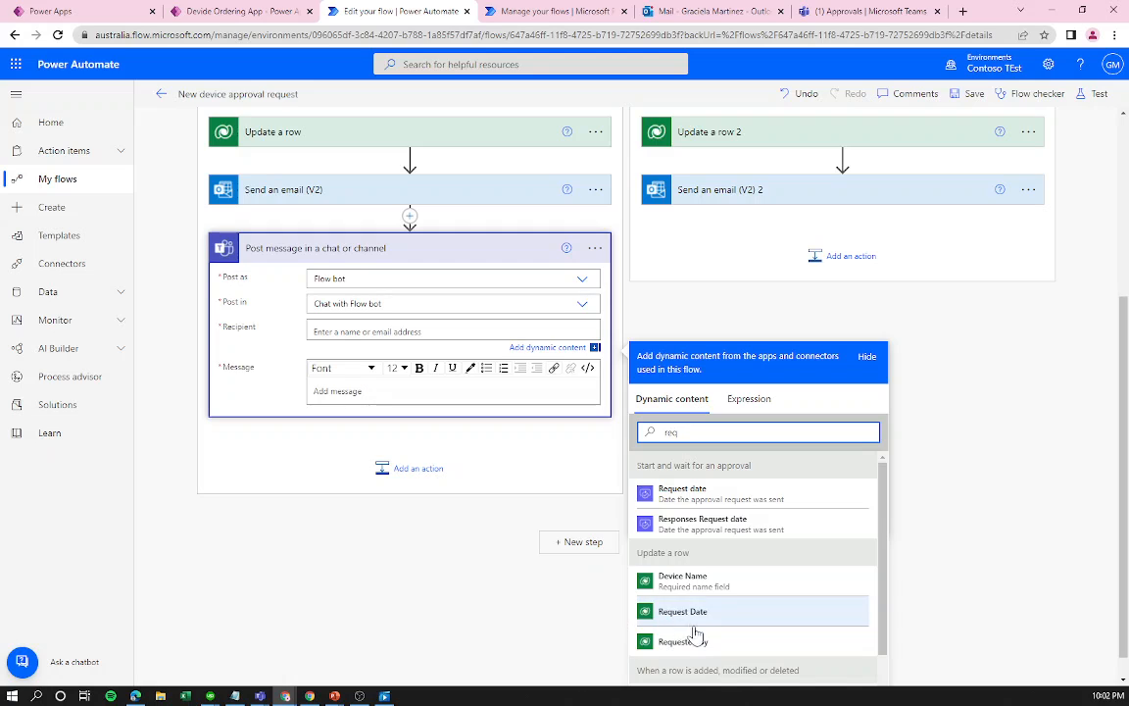
{"action": "left_click", "coordinate": [712, 642]}
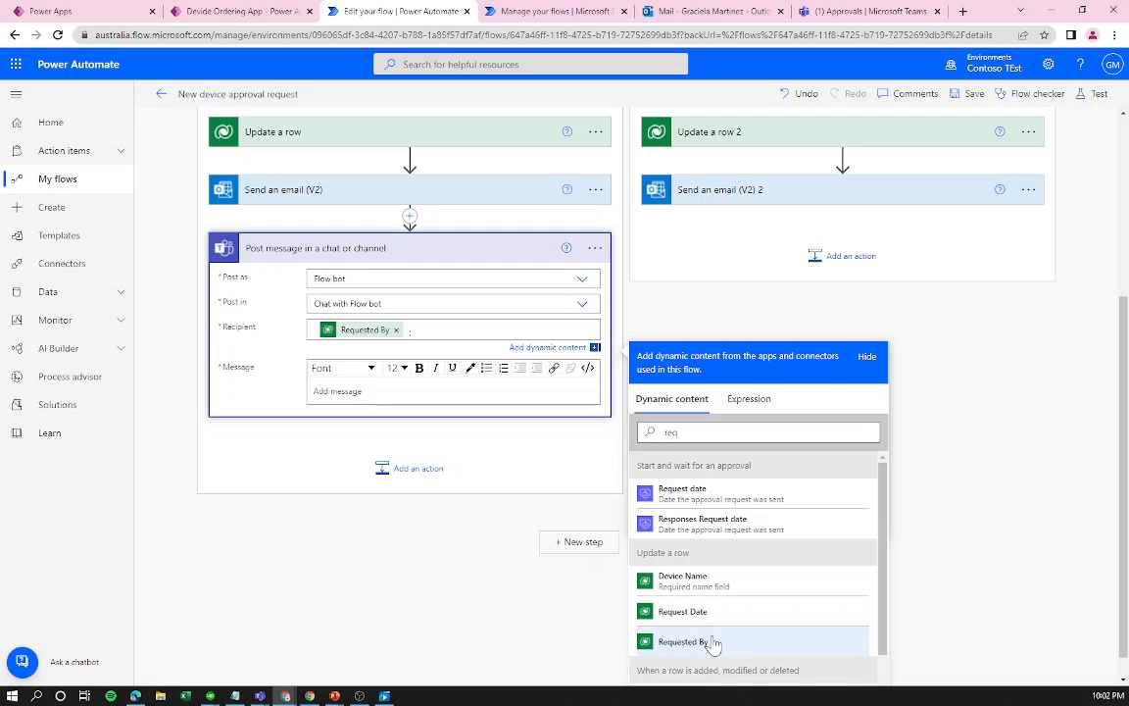
Copy the body of the approval email, including its dynamic fields, into the Teams message of the If yes branch.
{"action": "left_click", "coordinate": [471, 192]}
{"action": "left_click", "coordinate": [456, 294]}
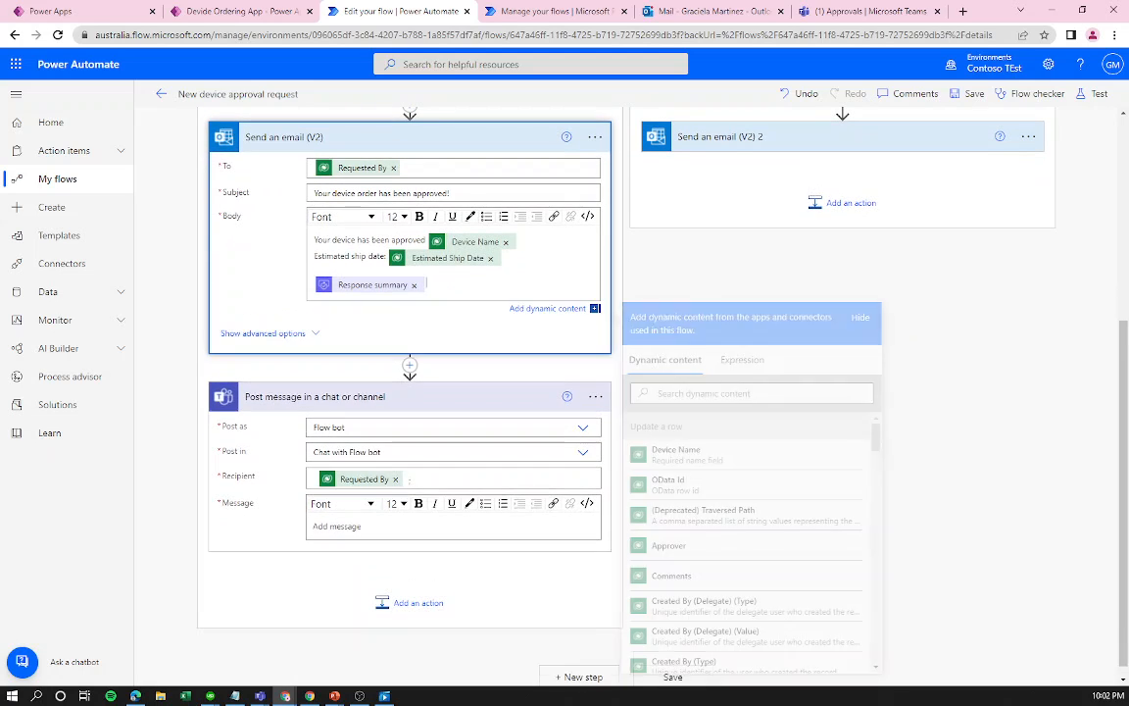
{"action": "key", "text": "ctrl+a"}
{"action": "key", "text": "ctrl+c"}
{"action": "left_click", "coordinate": [344, 539]}
{"action": "key", "text": "ctrl+v"}
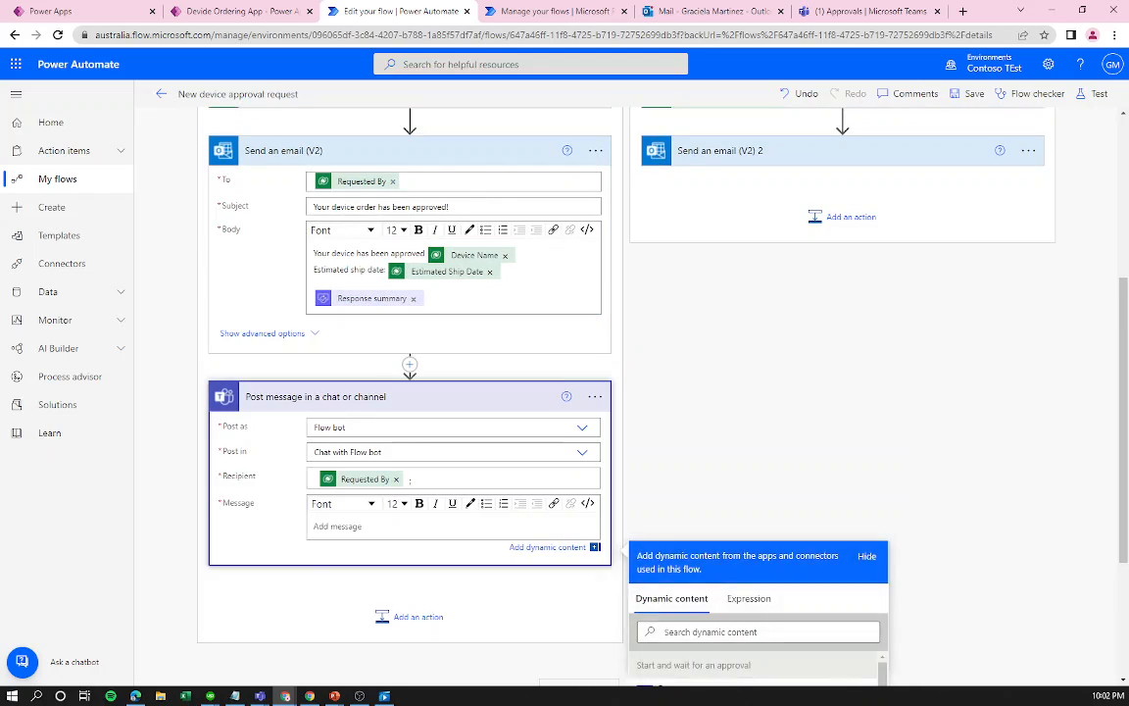
{"action": "left_click", "coordinate": [588, 504]}
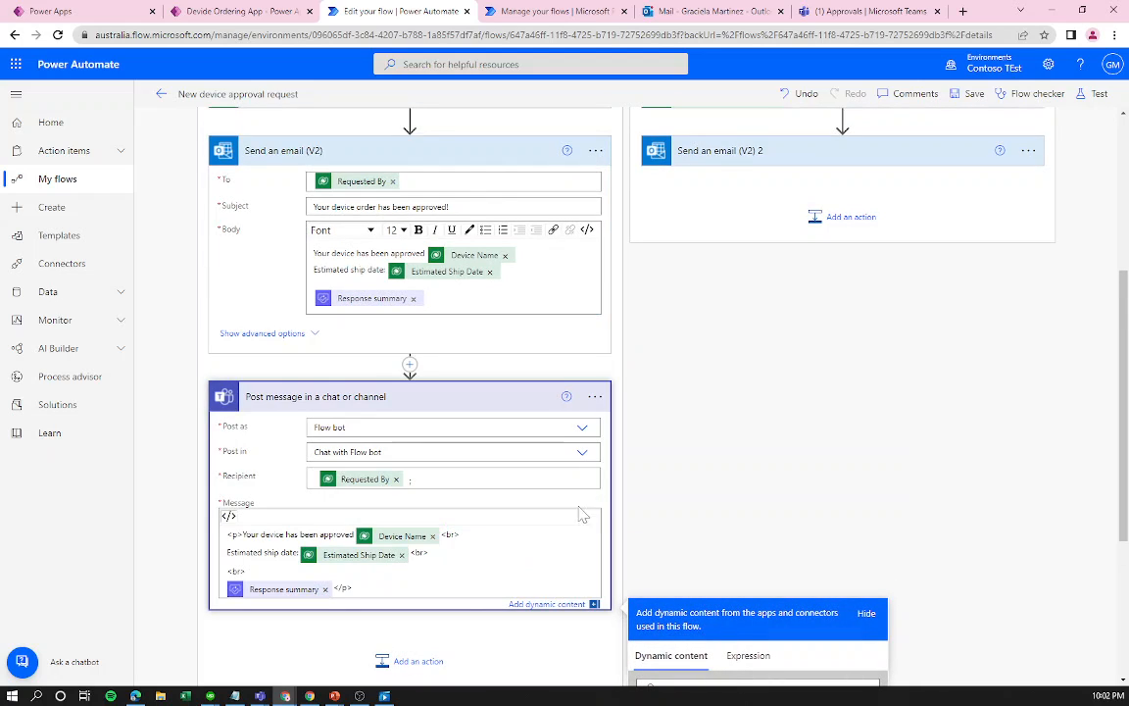
{"action": "left_click", "coordinate": [229, 517]}
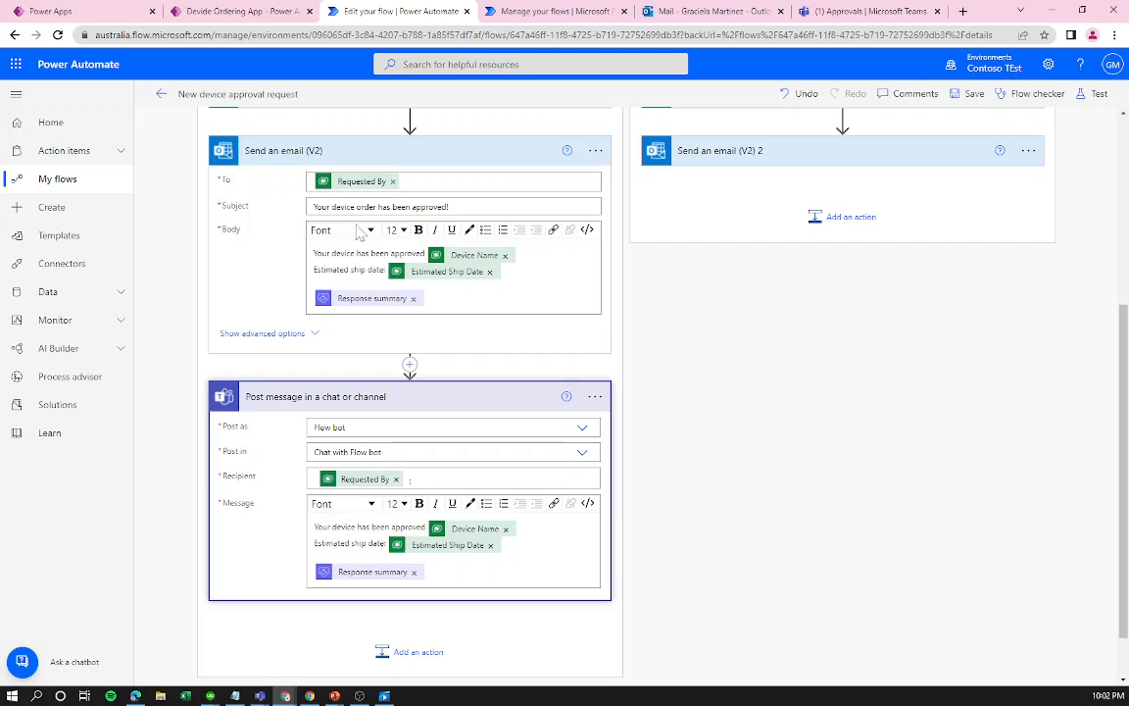
Copy the configured Teams message action and paste it after the rejection email in the If no branch.
{"action": "left_click", "coordinate": [595, 397]}
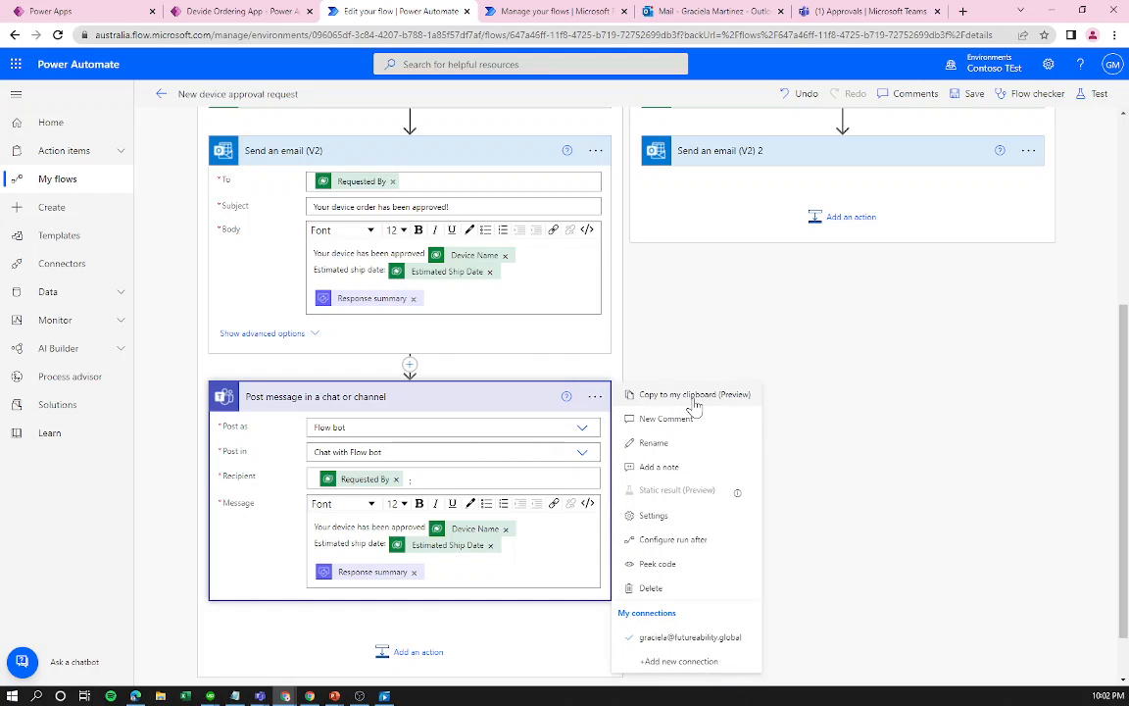
{"action": "left_click", "coordinate": [667, 396]}
{"action": "left_click", "coordinate": [828, 219]}
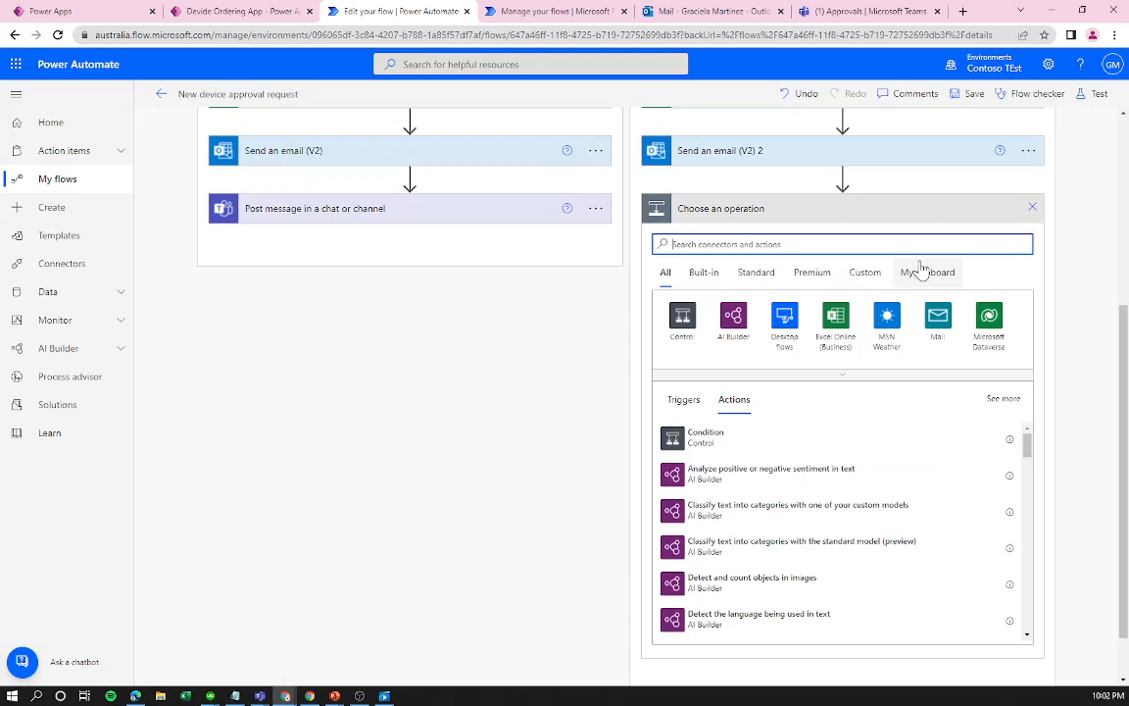
{"action": "left_click", "coordinate": [932, 270]}
{"action": "left_click", "coordinate": [766, 457]}
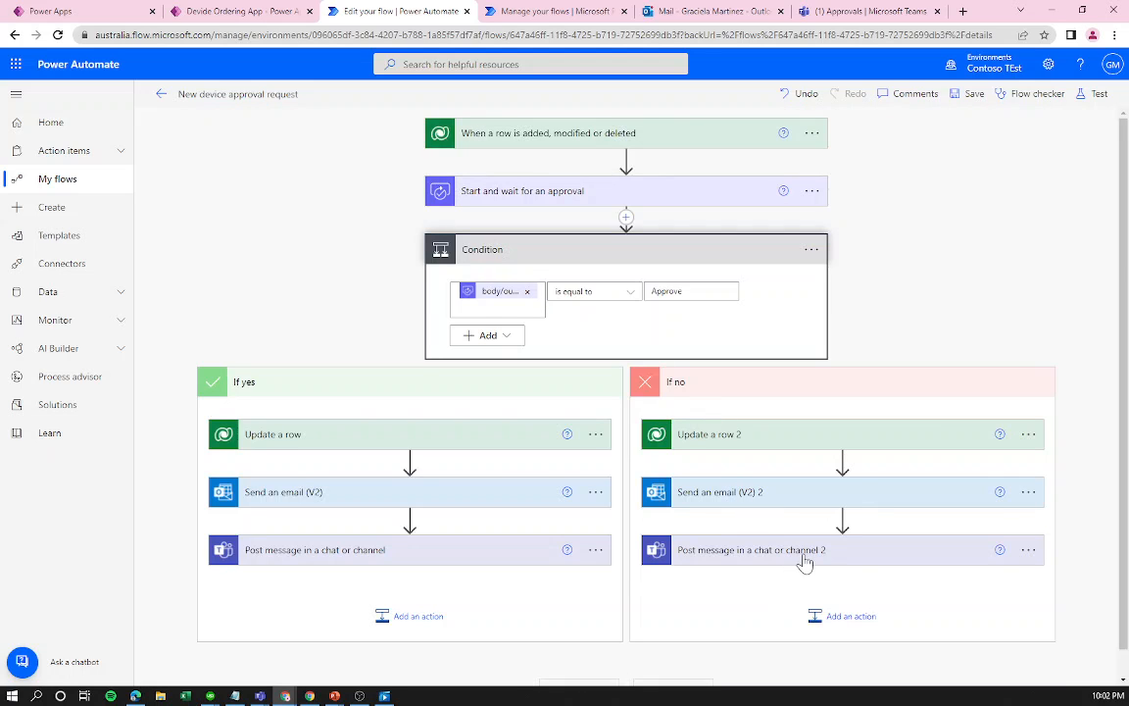
Replace the recipient of the If no branch's Teams message with Requested By from the "When a row is added, modified or deleted" trigger.
{"action": "left_click", "coordinate": [796, 530]}
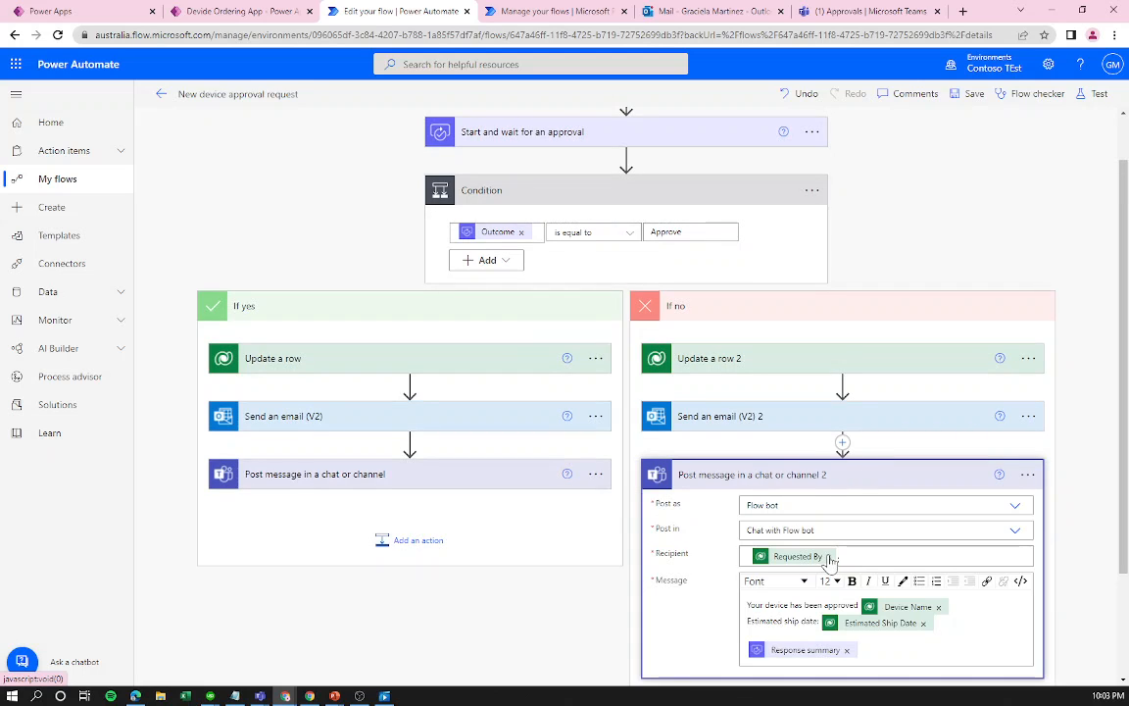
{"action": "left_click", "coordinate": [822, 557]}
{"action": "type", "text": "j"}
{"action": "key", "text": "BackSpace"}
{"action": "scroll", "coordinate": [852, 532], "scroll_direction": "down", "scroll_amount": 3}
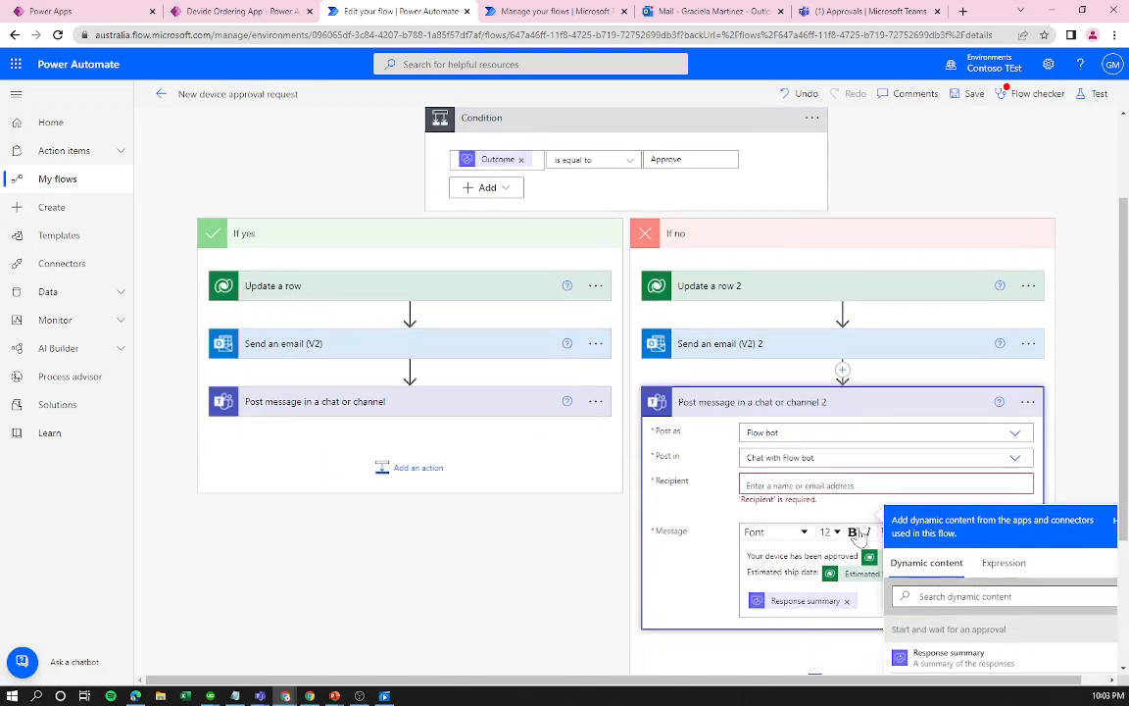
{"action": "left_click", "coordinate": [966, 394]}
{"action": "type", "text": "req"}
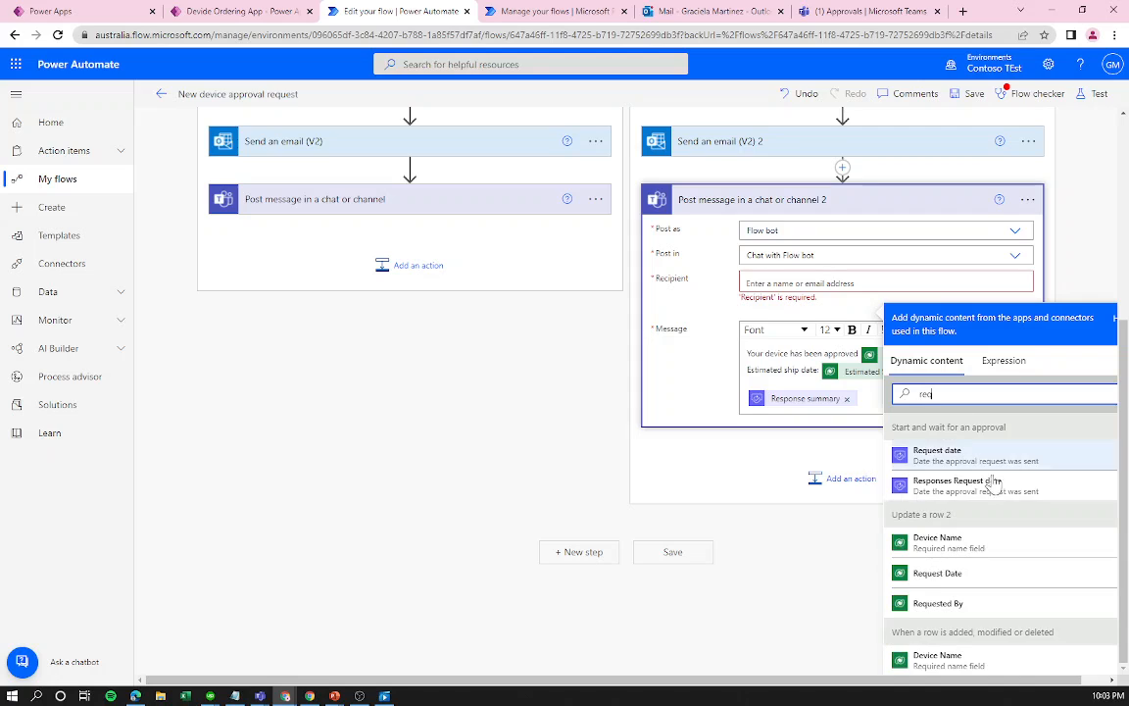
{"action": "scroll", "coordinate": [996, 529], "scroll_direction": "down", "scroll_amount": 3}
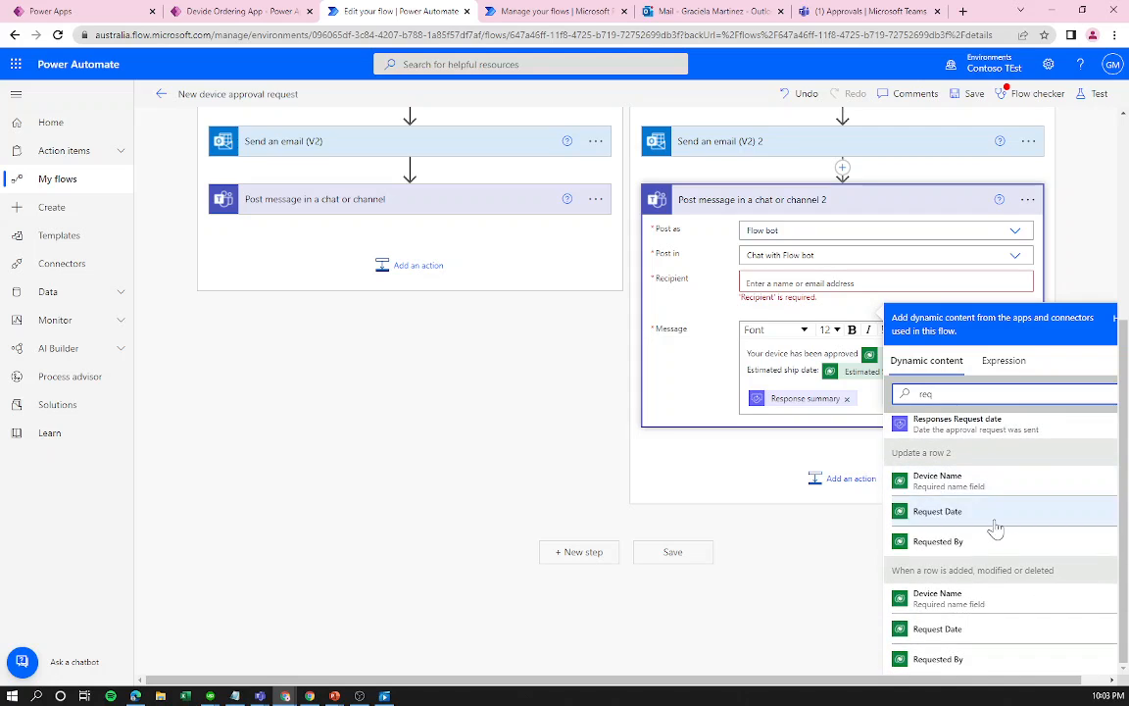
{"action": "left_click", "coordinate": [936, 658]}
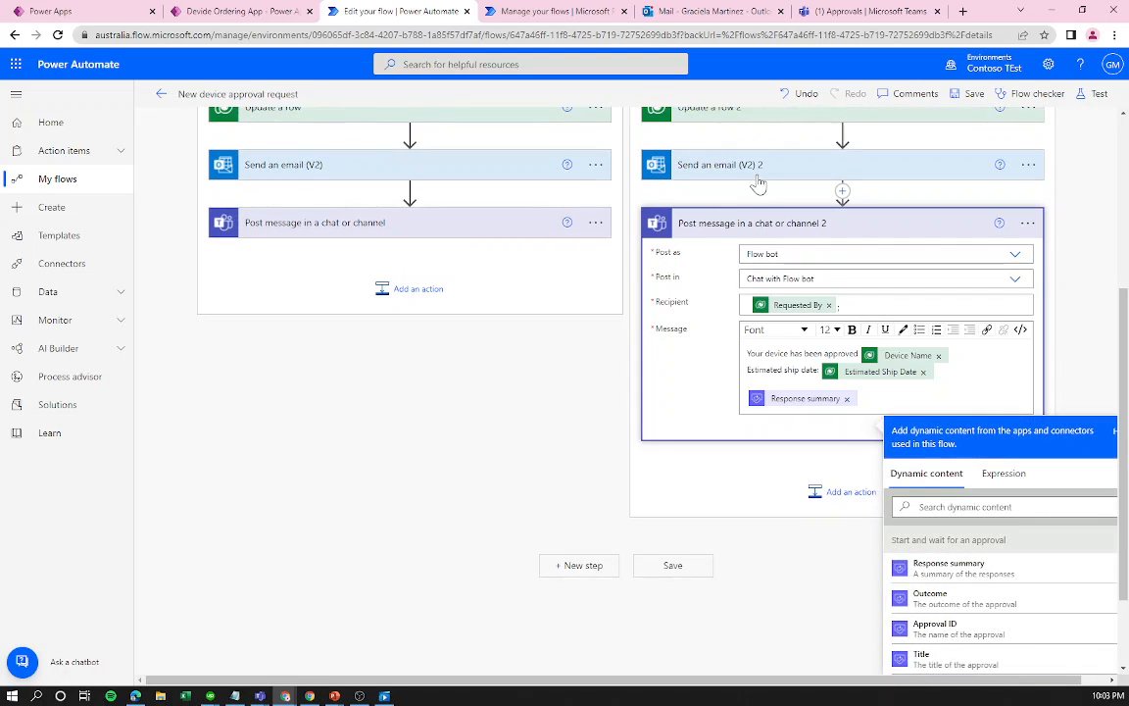
Replace the If no branch's Teams message text with the body copied from its "Your device was not approved" email.
{"action": "left_click", "coordinate": [758, 167]}
{"action": "left_click", "coordinate": [842, 267]}
{"action": "key", "text": "ctrl+a"}
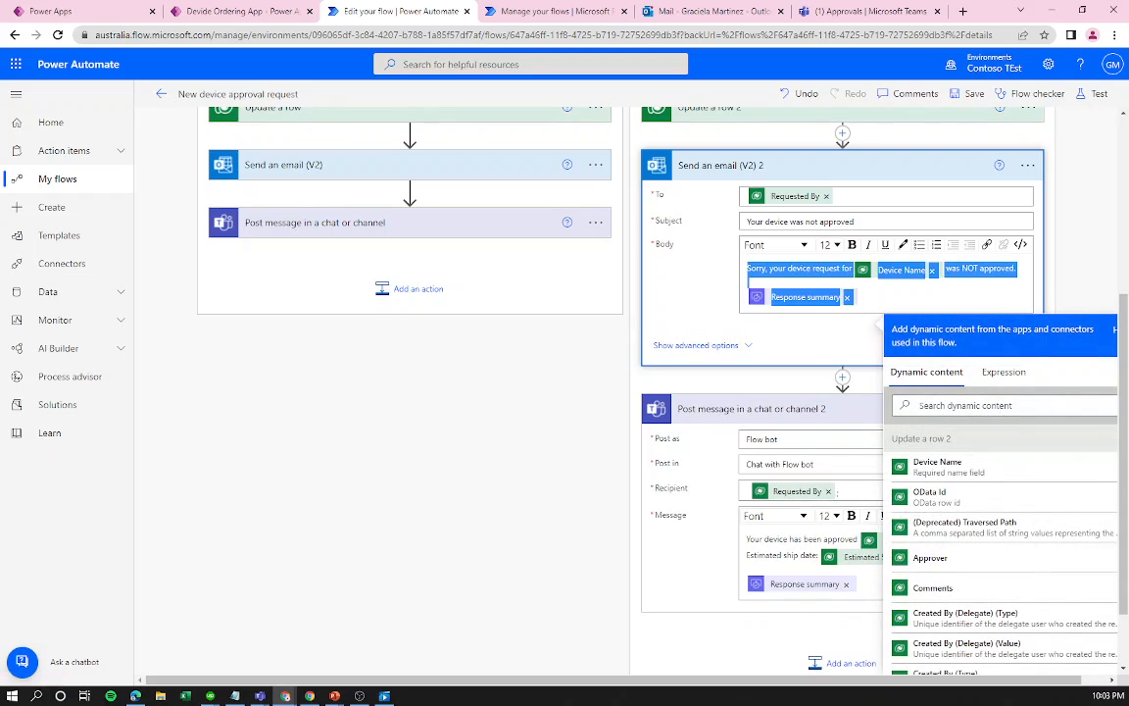
{"action": "left_click", "coordinate": [811, 556]}
{"action": "key", "text": "ctrl+a"}
{"action": "key", "text": "ctrl+v"}
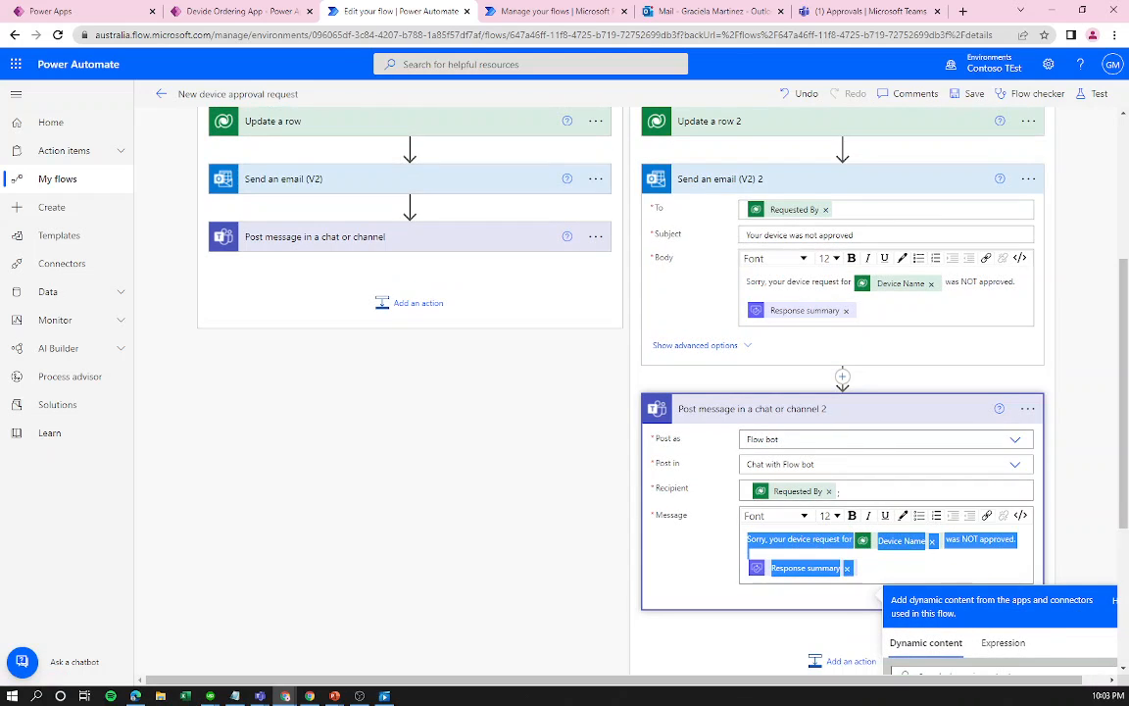
Save the New device approval request flow and return to its condition branches.
{"action": "left_click", "coordinate": [970, 93]}
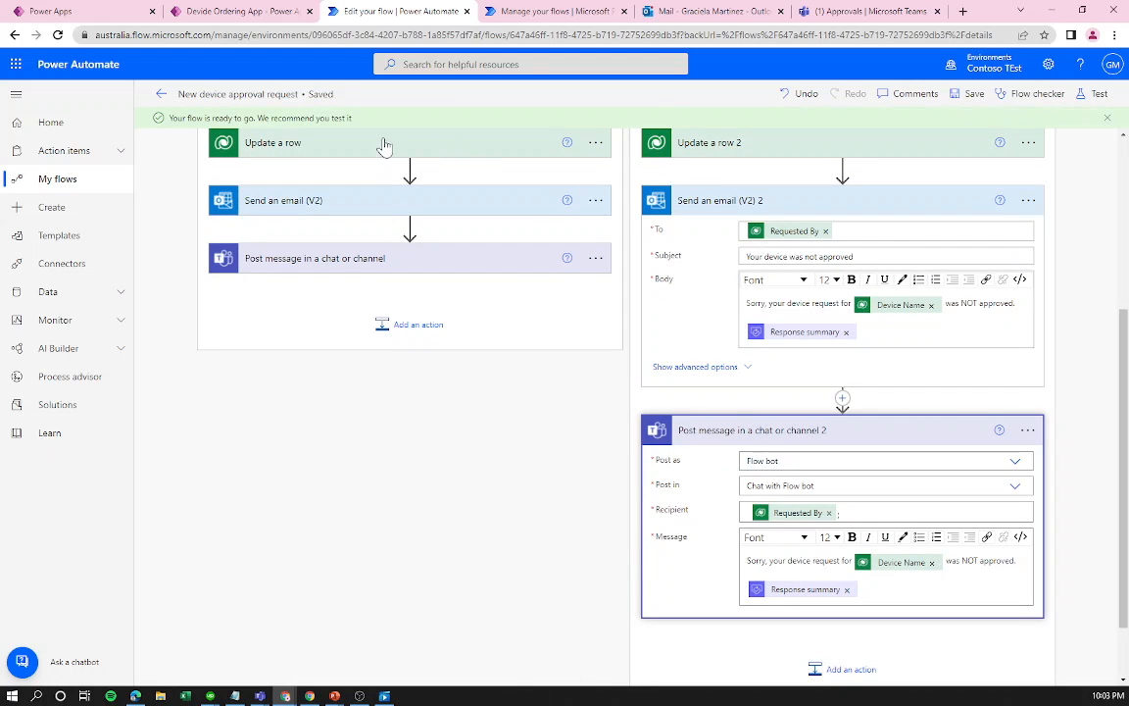
{"action": "scroll", "coordinate": [705, 431], "scroll_direction": "up", "scroll_amount": 1}
{"action": "scroll", "coordinate": [708, 426], "scroll_direction": "up", "scroll_amount": 1}
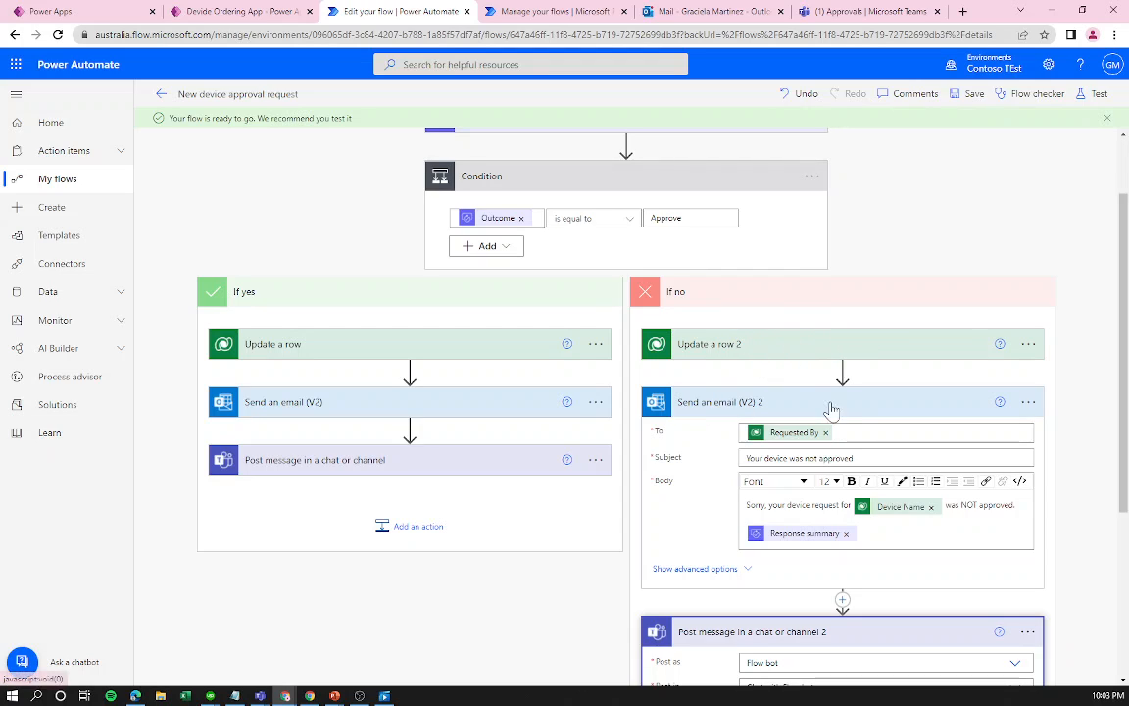
Switch to the Power Apps editor and restart the Device Ordering App preview from the Main Screen.
{"action": "scroll", "coordinate": [842, 509], "scroll_direction": "down", "scroll_amount": 3}
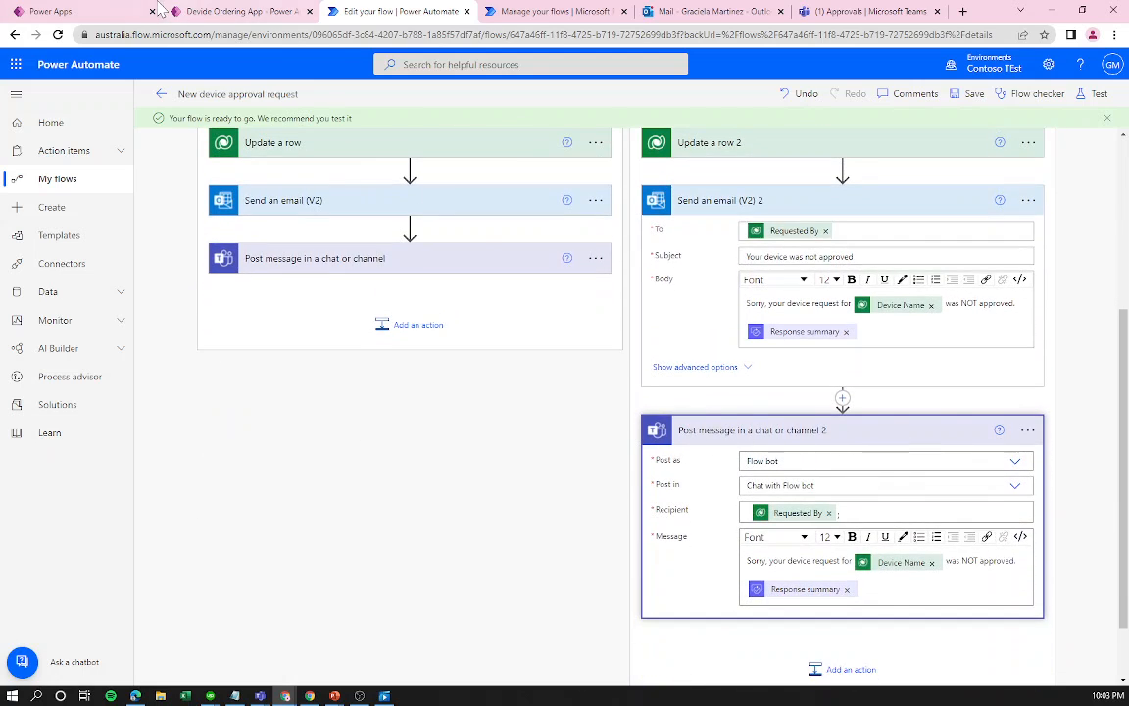
{"action": "left_click", "coordinate": [134, 10]}
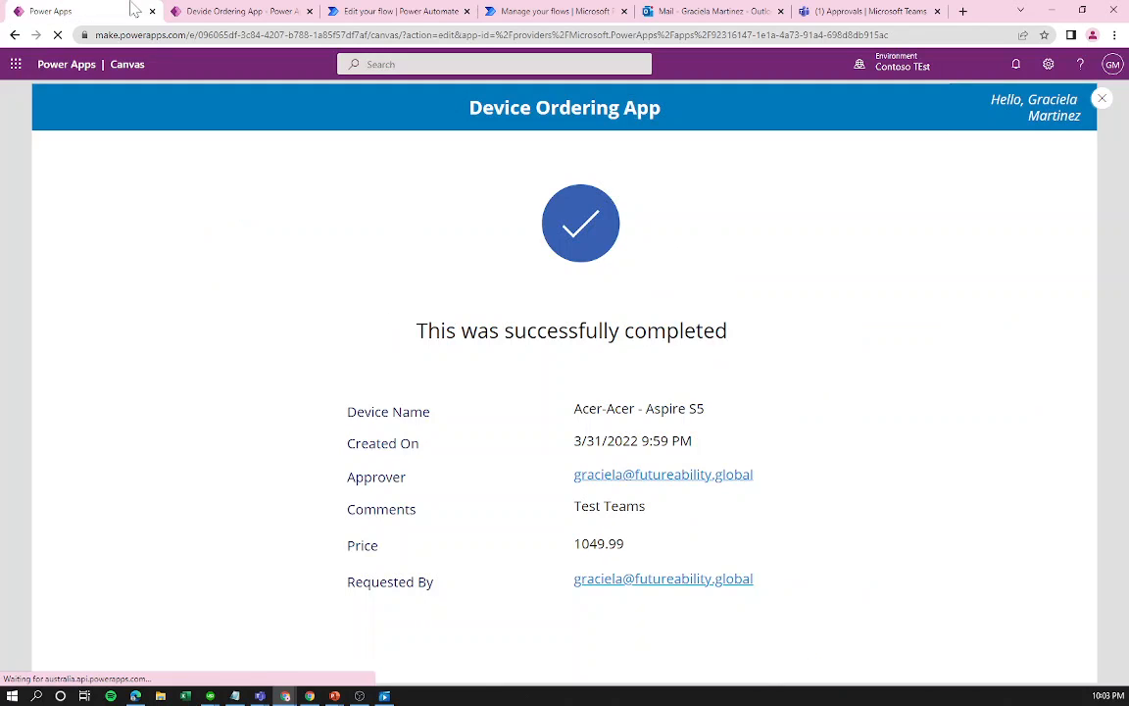
{"action": "left_click", "coordinate": [1102, 99]}
{"action": "left_click", "coordinate": [690, 431]}
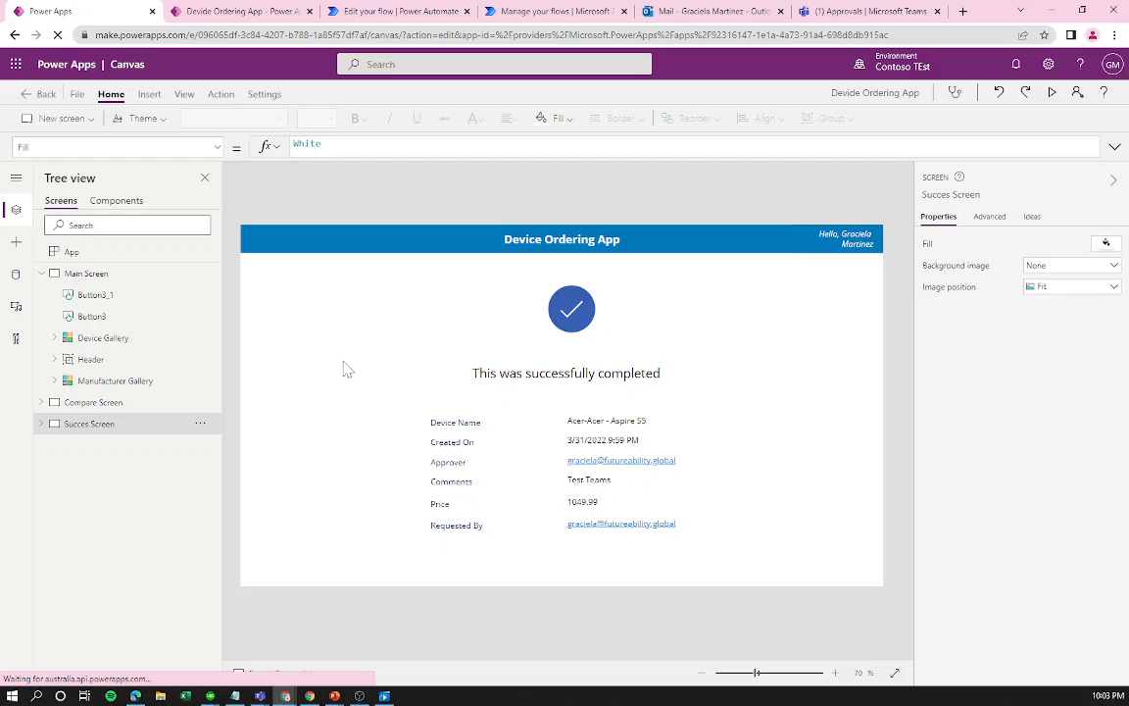
{"action": "left_click", "coordinate": [94, 273]}
{"action": "left_click", "coordinate": [1051, 91]}
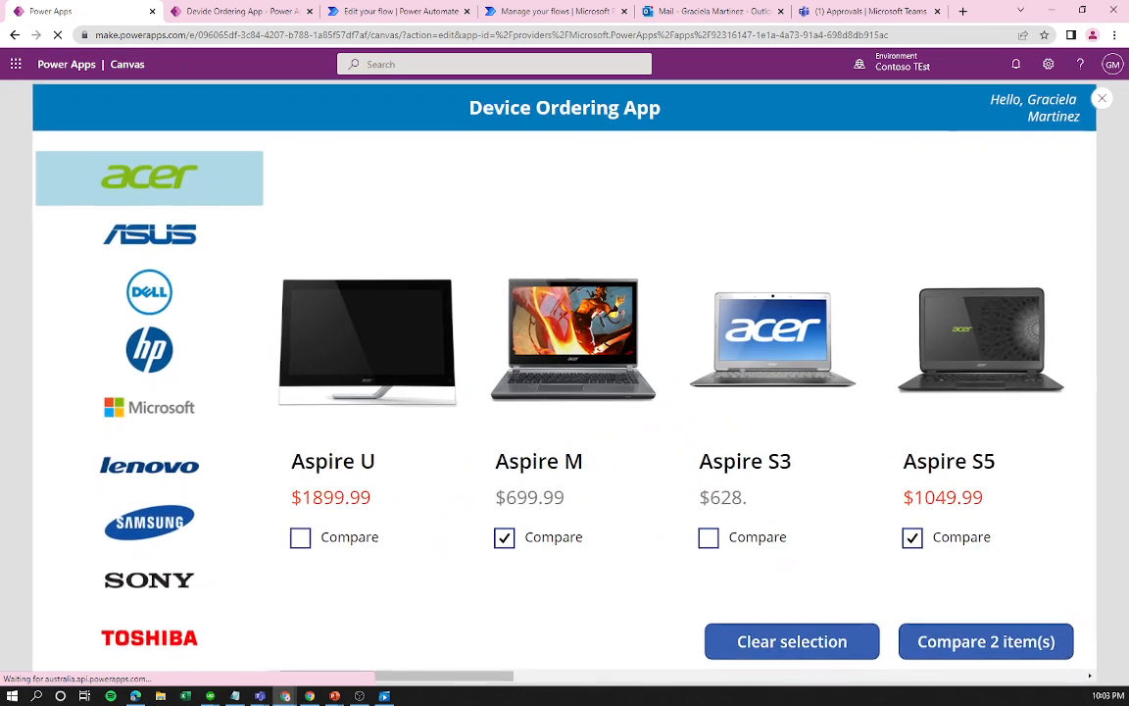
Compare the two selected Acer devices and submit a device request for the Aspire S5 with the comment "Test!".
{"action": "left_click", "coordinate": [1042, 659]}
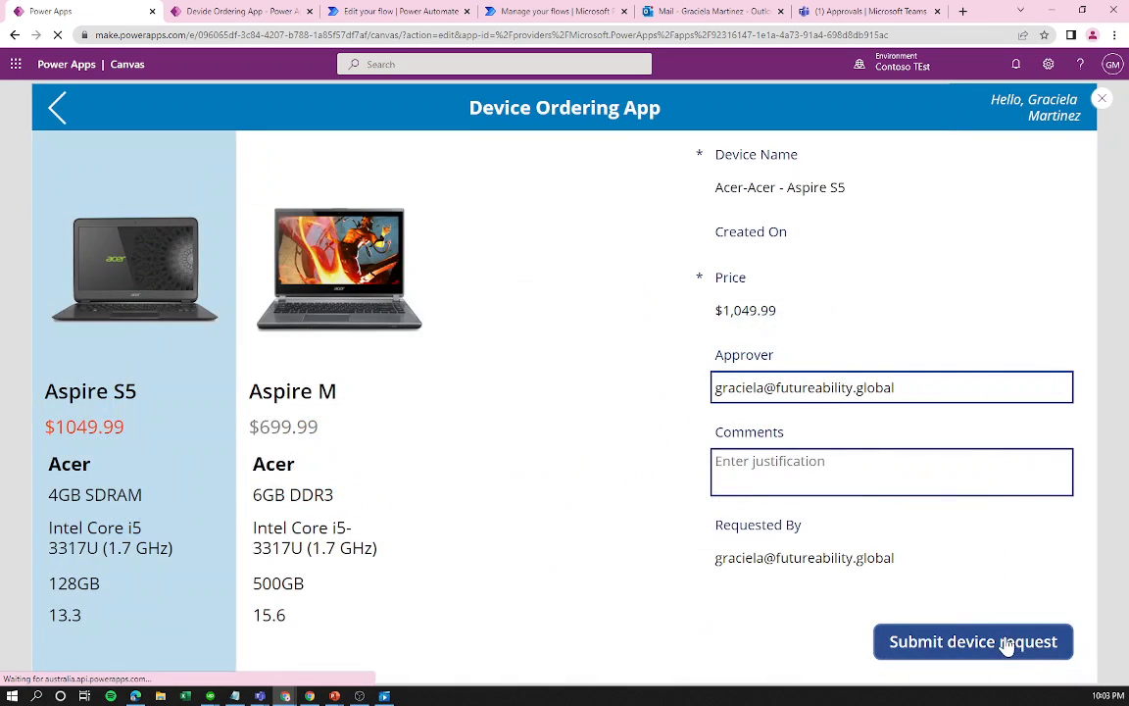
{"action": "left_click", "coordinate": [758, 481]}
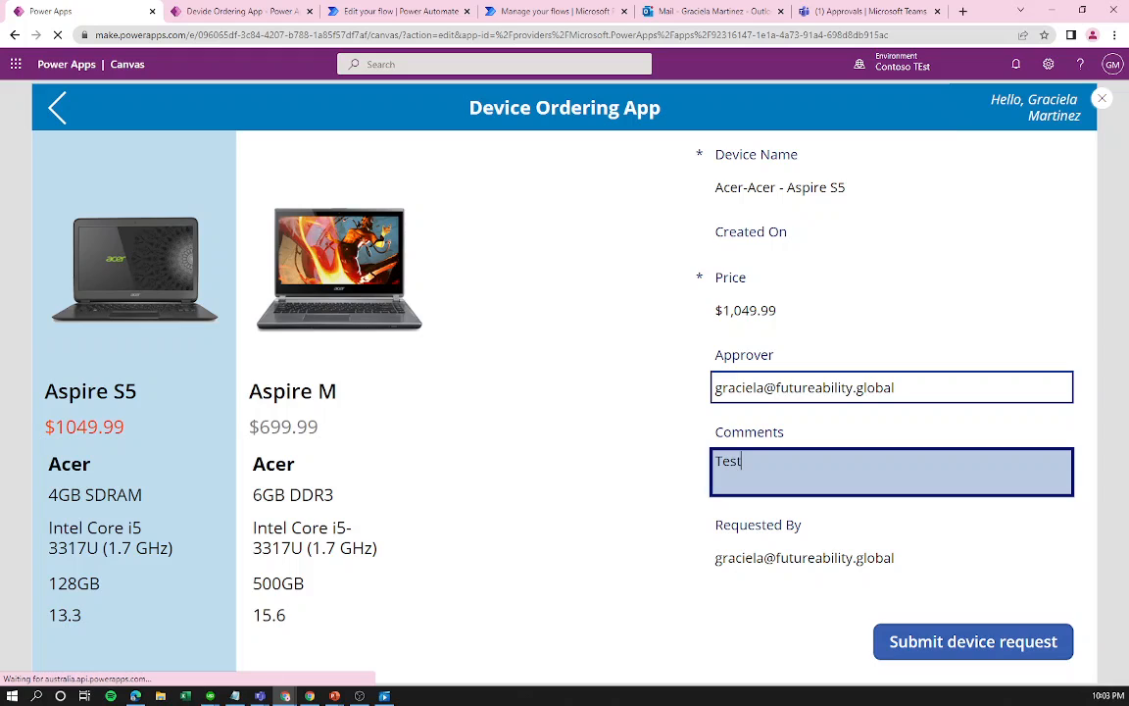
{"action": "left_click", "coordinate": [944, 654]}
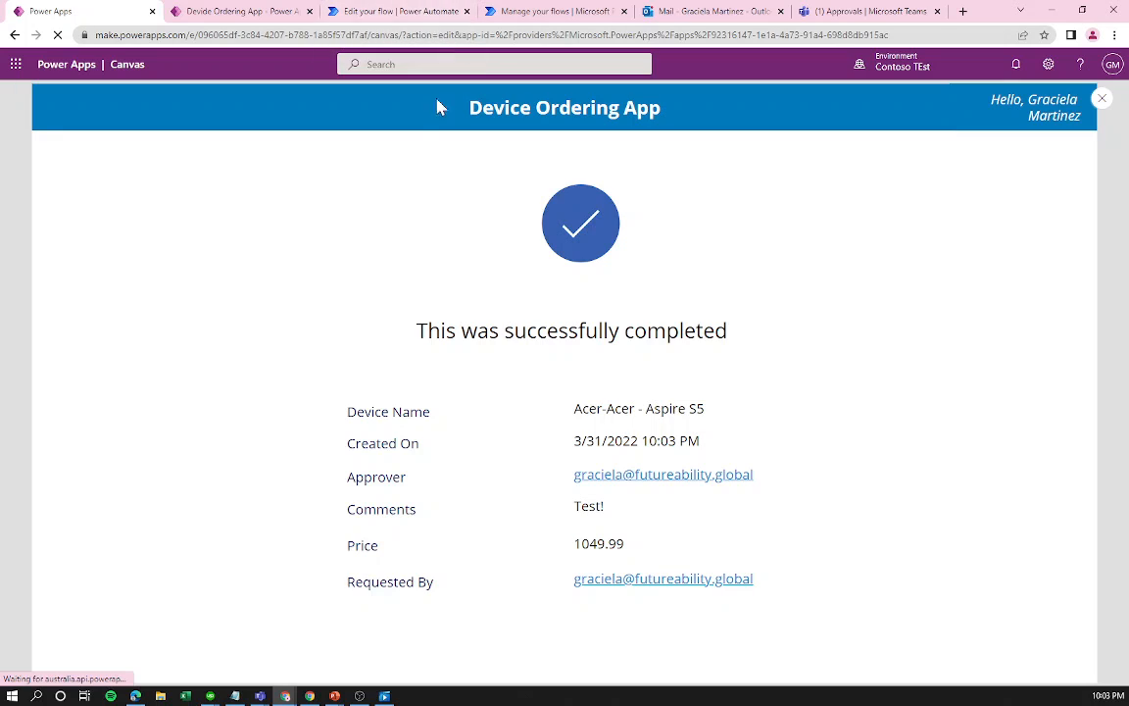
Switch to Microsoft Teams and approve the newest Acer Aspire S5 device request with the comment "Approved!".
{"action": "left_click", "coordinate": [421, 11]}
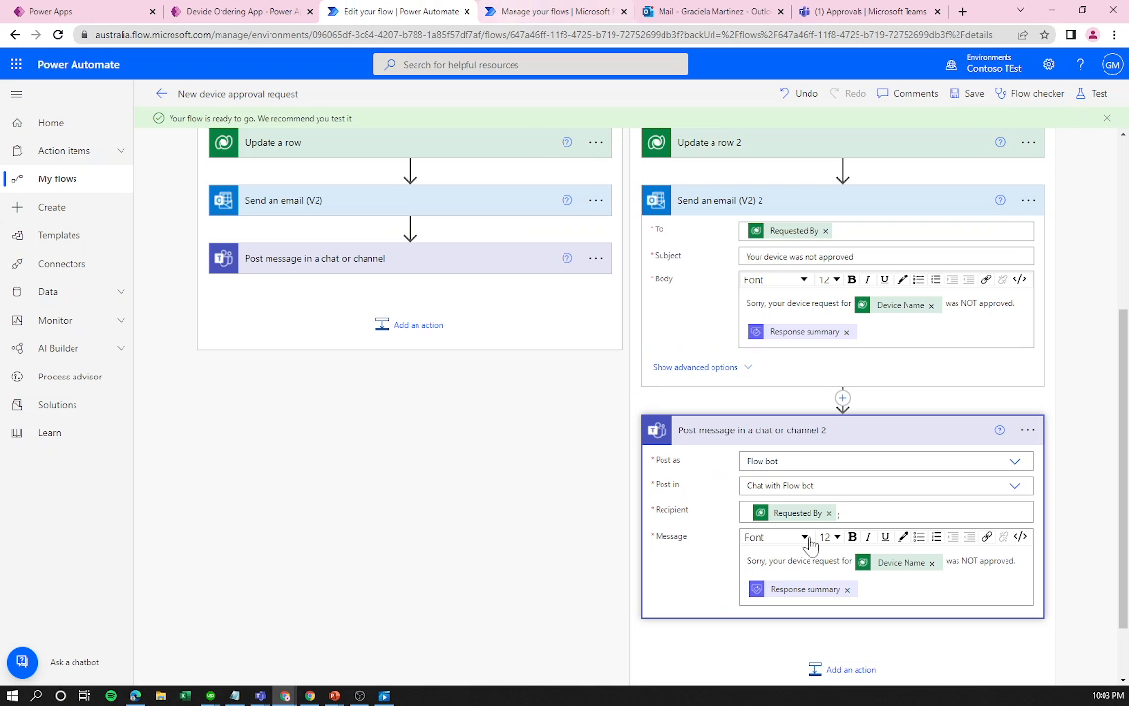
{"action": "scroll", "coordinate": [1072, 512], "scroll_direction": "down", "scroll_amount": 1}
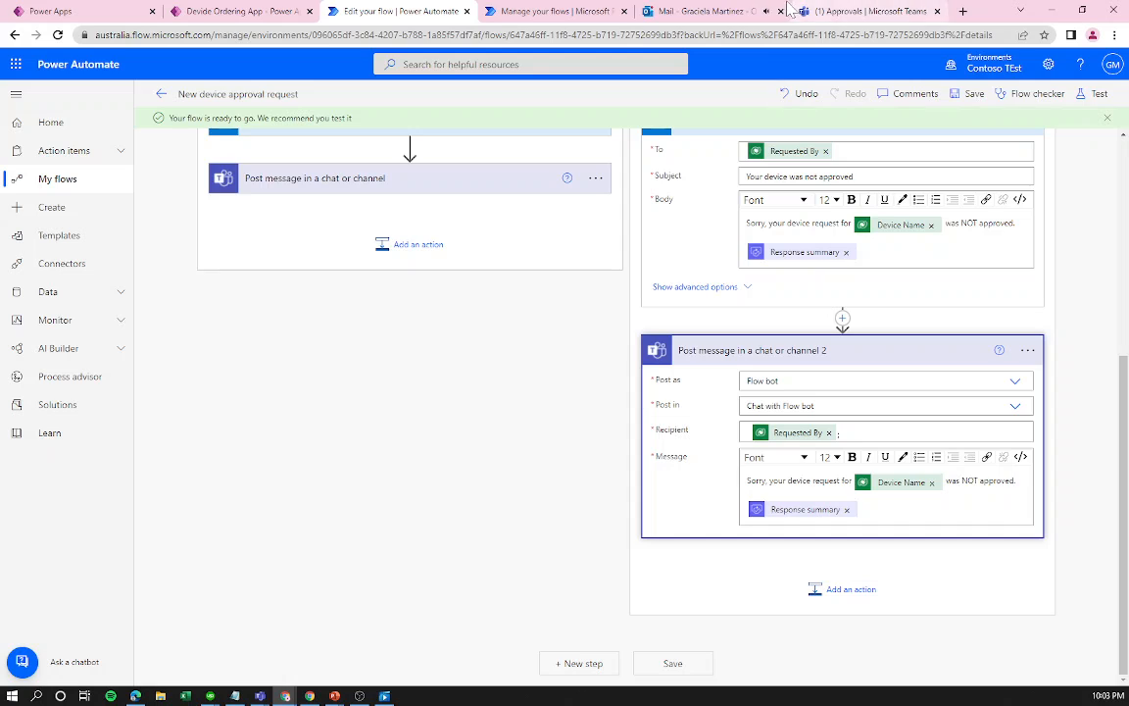
{"action": "left_click", "coordinate": [863, 11]}
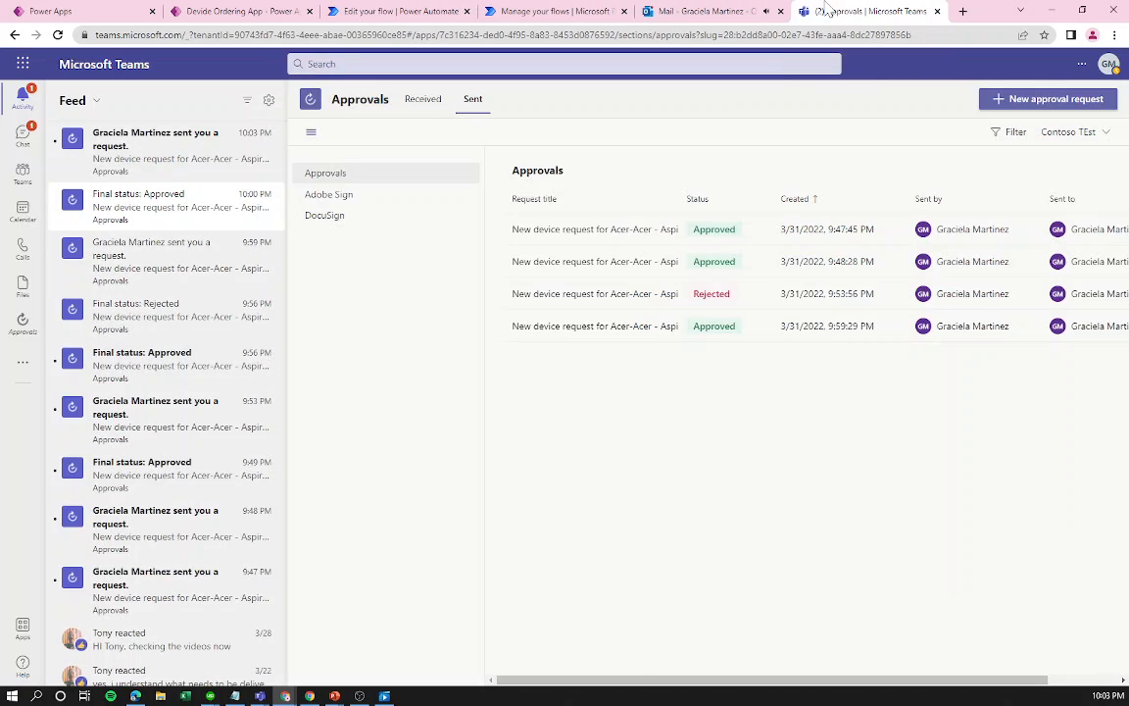
{"action": "left_click", "coordinate": [144, 156]}
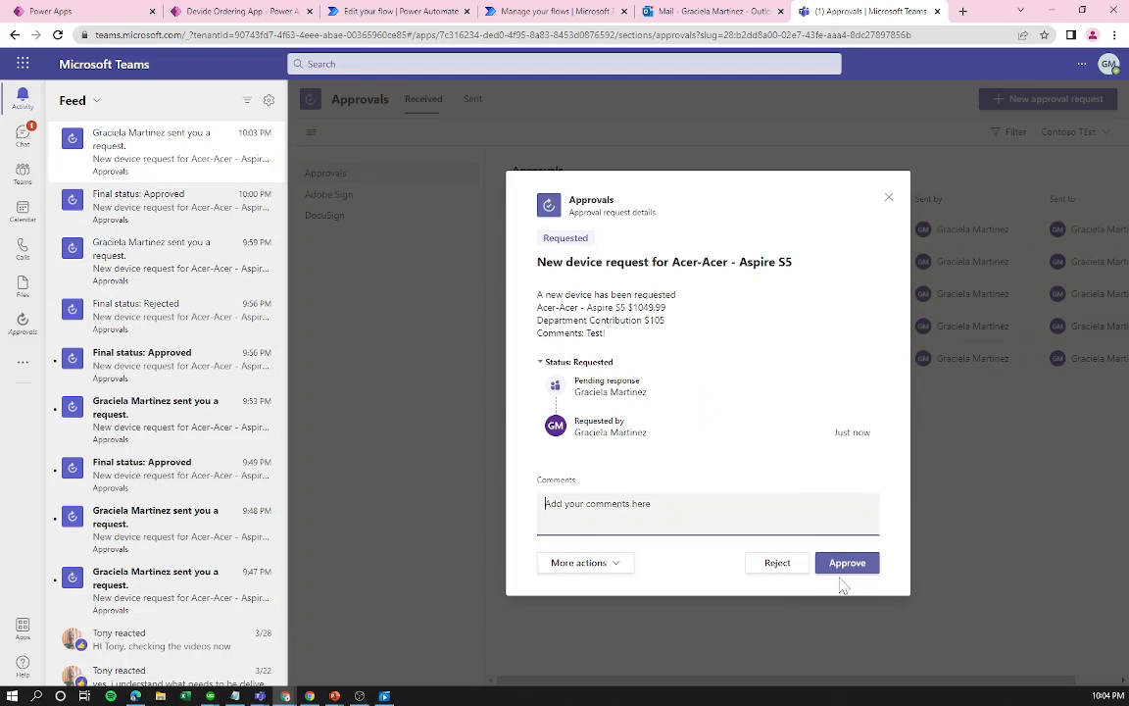
{"action": "type", "text": "Approved!"}
{"action": "left_click", "coordinate": [841, 563]}
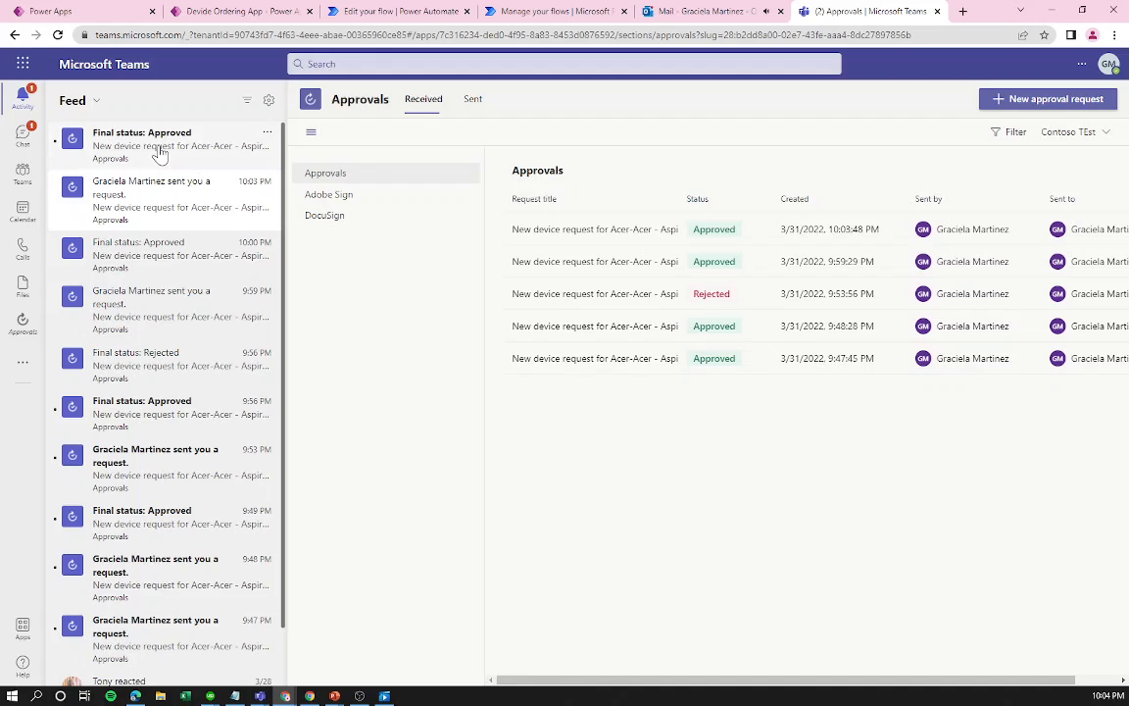
Review the approved request's details and the approval notifications sent to the requester through the Power Automate chat and Outlook email.
{"action": "left_click", "coordinate": [158, 150]}
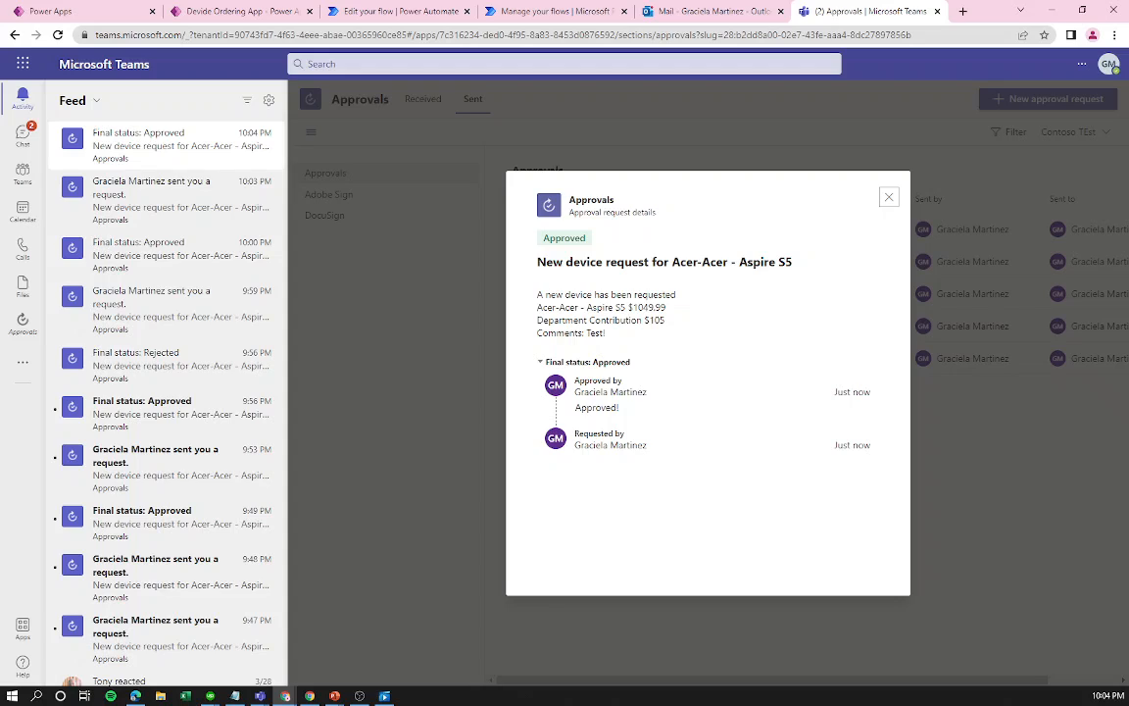
{"action": "left_click", "coordinate": [22, 136]}
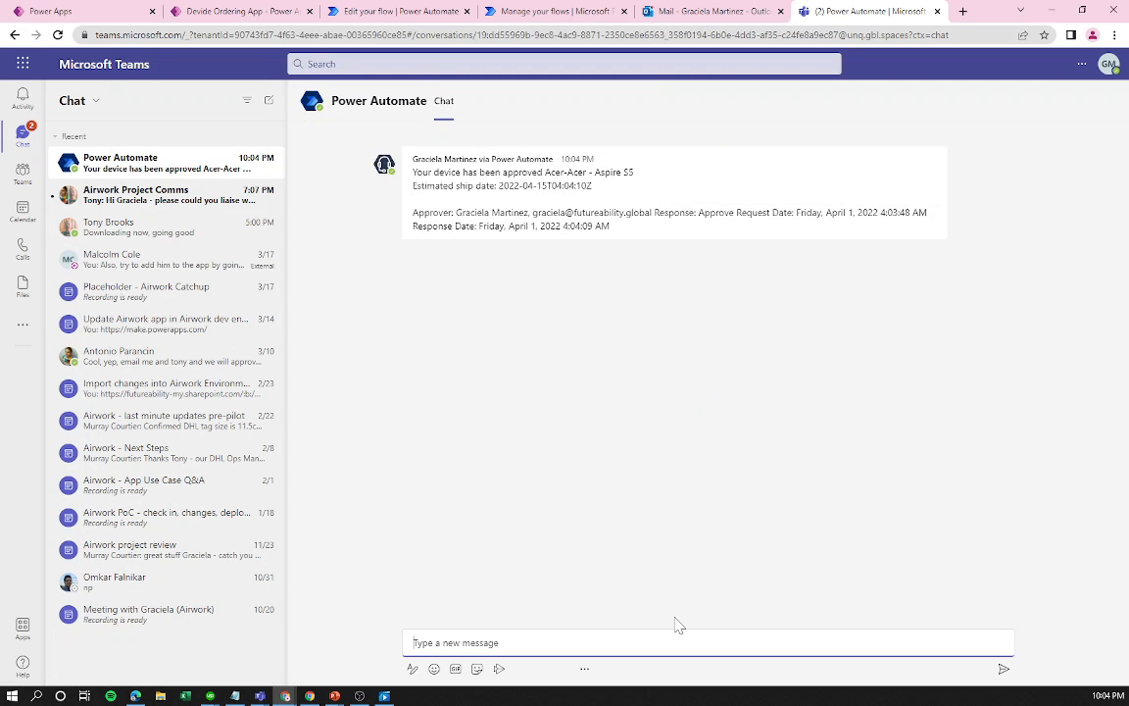
{"action": "left_click_drag", "start_coordinate": [412, 173], "coordinate": [411, 212]}
{"action": "left_click", "coordinate": [469, 204]}
{"action": "left_click", "coordinate": [638, 243]}
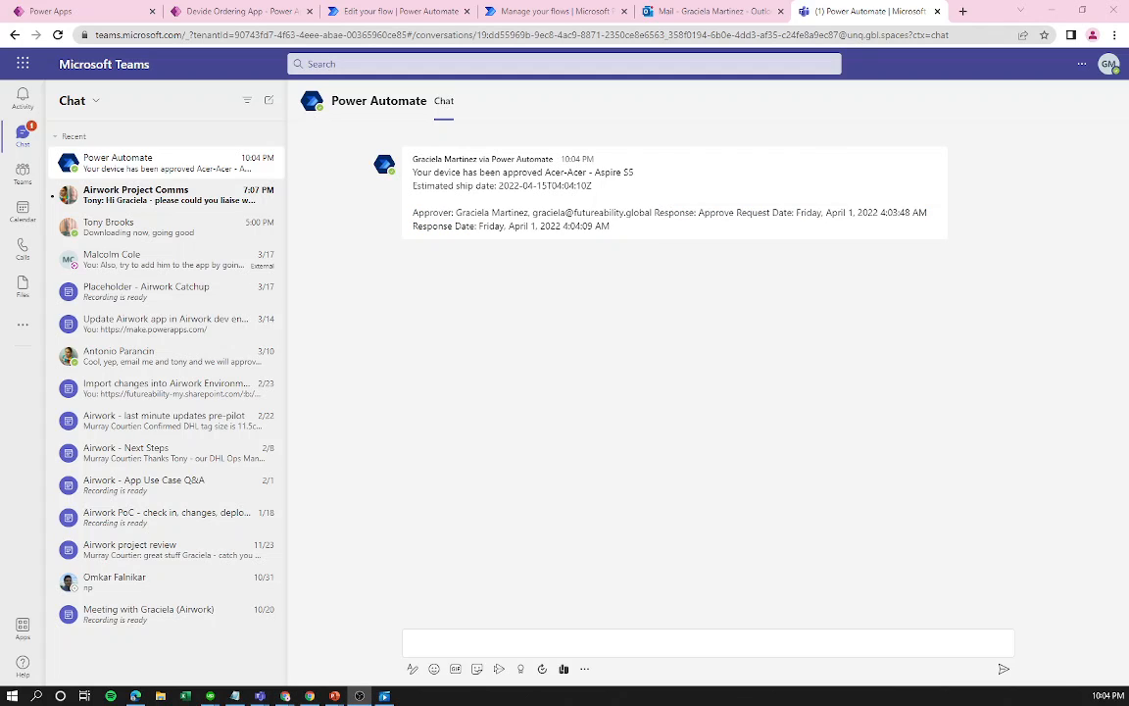
{"action": "left_click", "coordinate": [359, 696]}
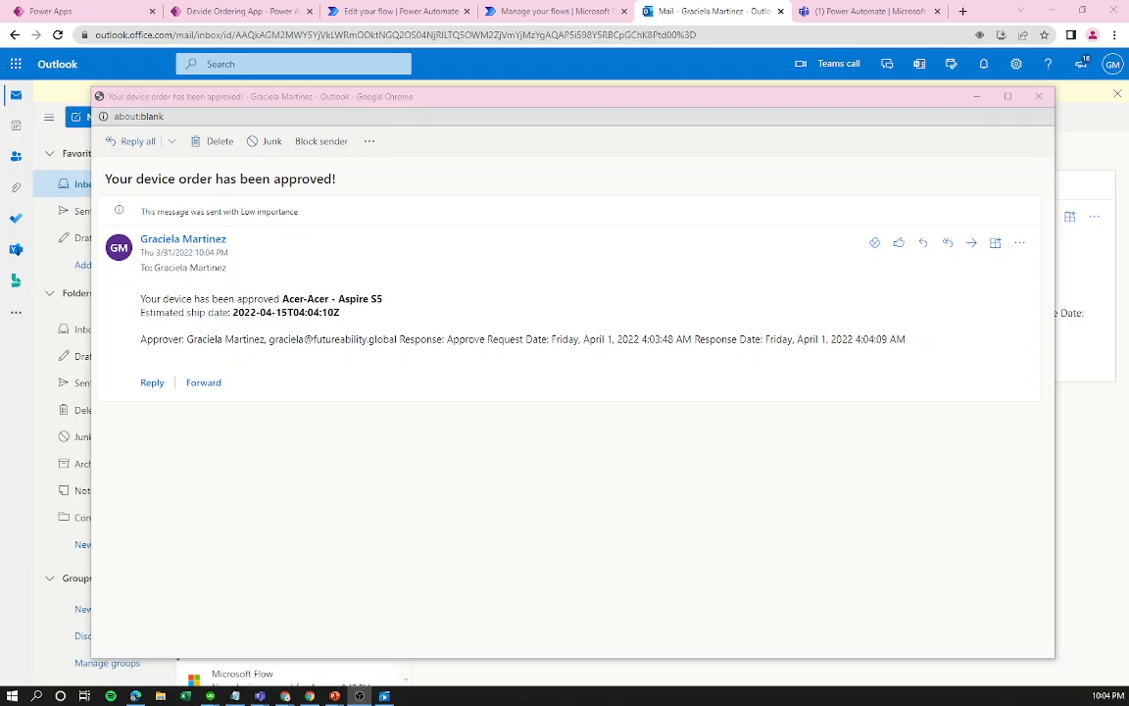
Return to the New device approval request flow and collapse the email and Teams message actions in the If no branch.
{"action": "left_click", "coordinate": [535, 12]}
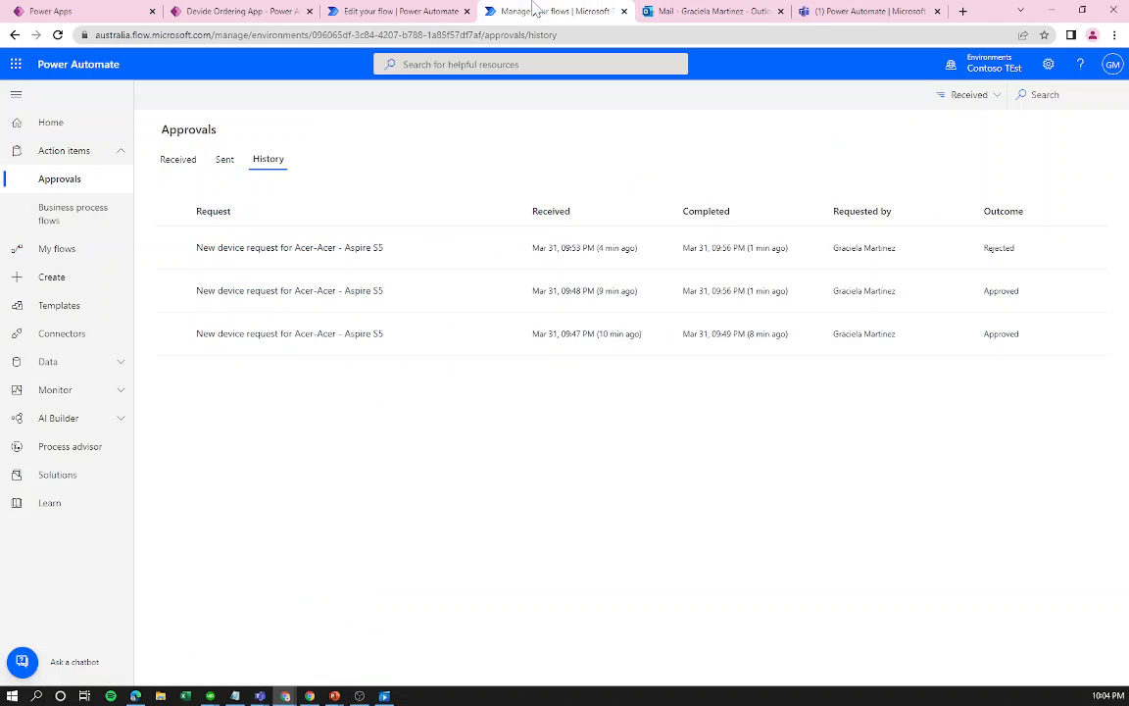
{"action": "left_click", "coordinate": [395, 10]}
{"action": "scroll", "coordinate": [578, 501], "scroll_direction": "up", "scroll_amount": 2}
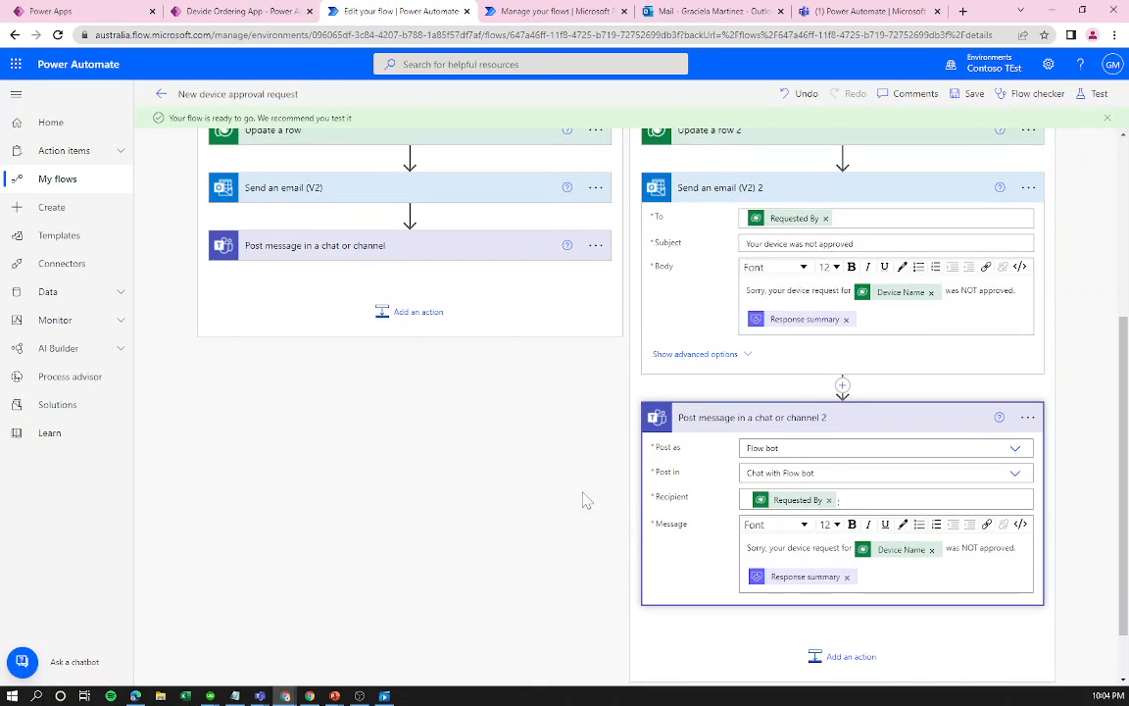
{"action": "left_click", "coordinate": [890, 416]}
{"action": "scroll", "coordinate": [845, 404], "scroll_direction": "up", "scroll_amount": 2}
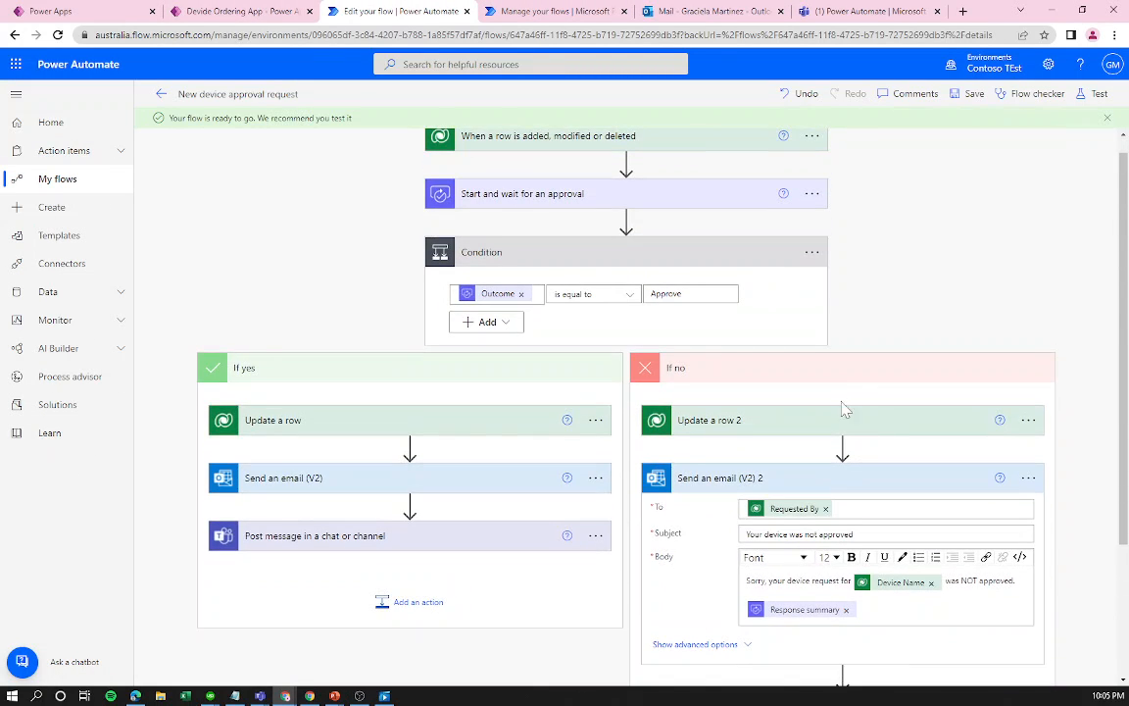
{"action": "left_click", "coordinate": [845, 478]}
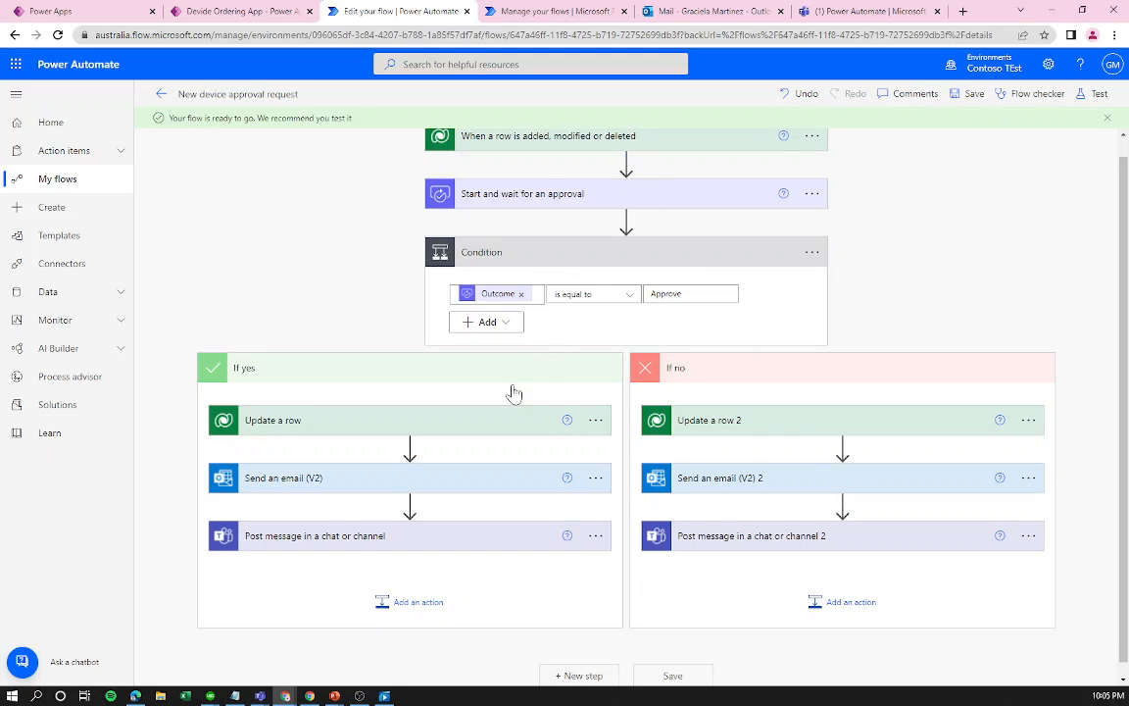
{"action": "scroll", "coordinate": [505, 377], "scroll_direction": "up", "scroll_amount": 1}
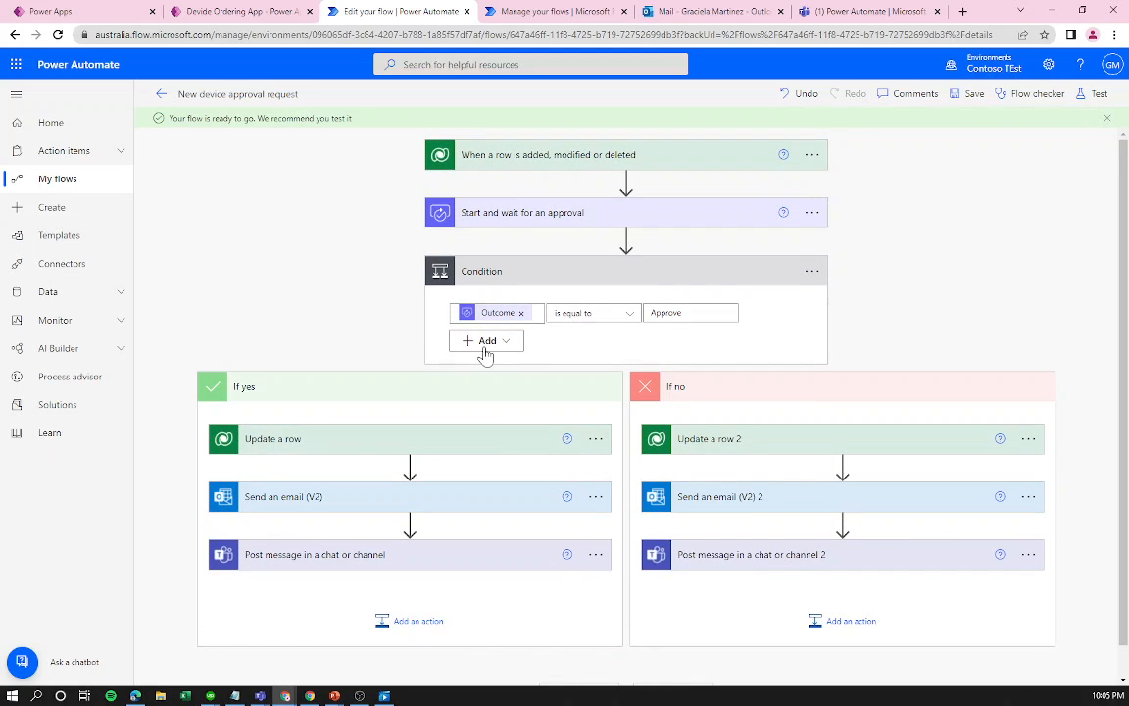